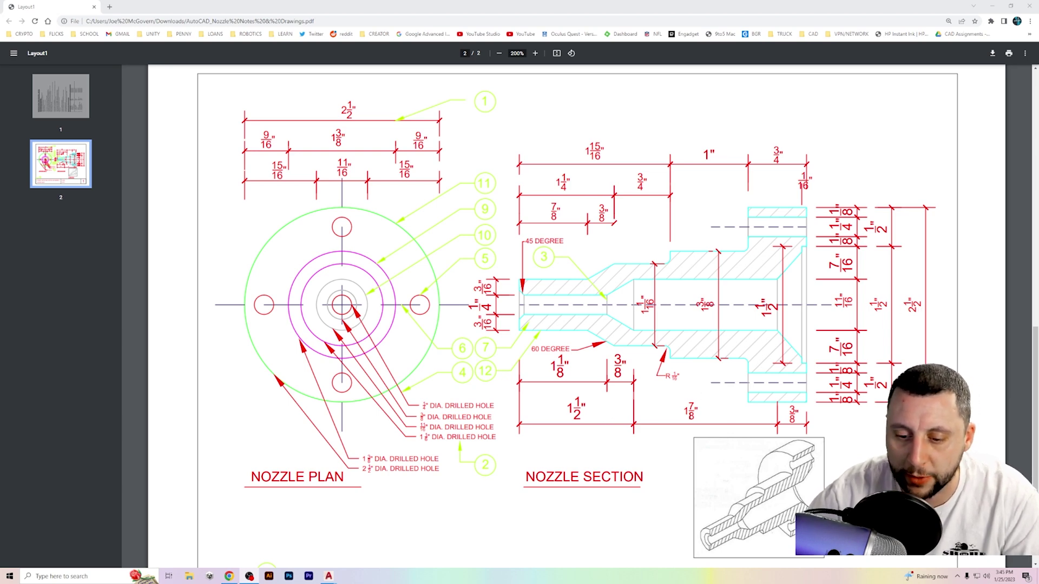
Switch to AutoCAD, maximize its window and start a new blank drawing
{"action": "key", "text": "alt+Tab"}
{"action": "key", "text": "alt+Tab"}
{"action": "key", "text": "alt+Tab"}
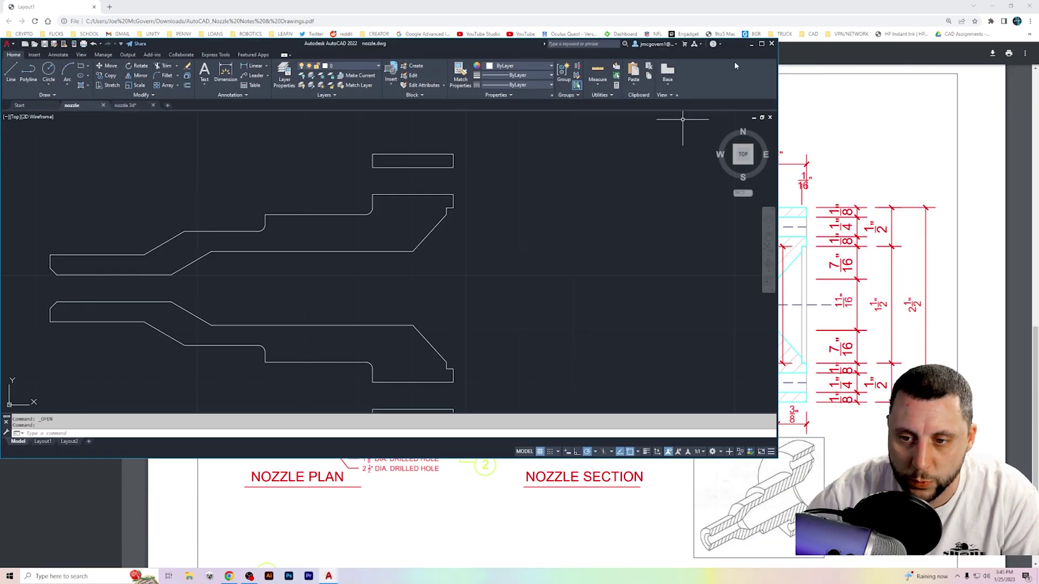
{"action": "left_click", "coordinate": [761, 44]}
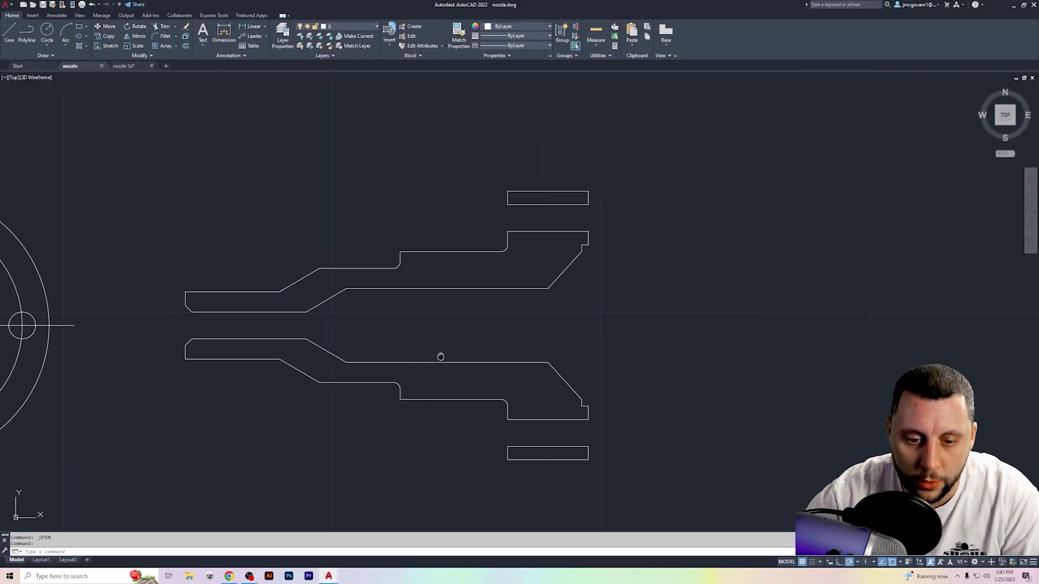
{"action": "middle_click_drag", "start_coordinate": [440, 355], "coordinate": [539, 332]}
{"action": "left_click", "coordinate": [166, 66]}
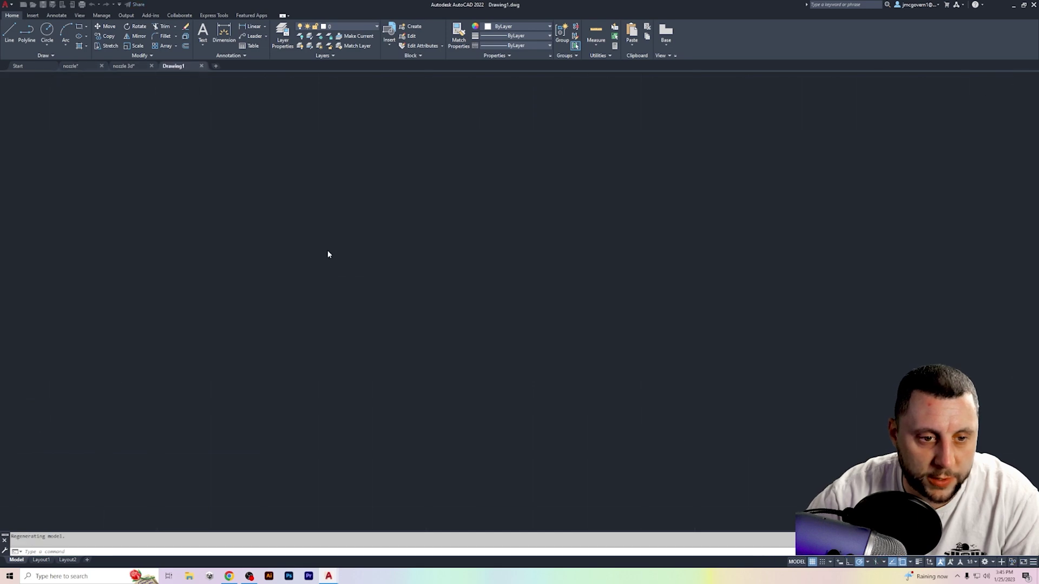
Draw a closed rectangle 3.75 wide and 2.5 high out of line segments in the new drawing
{"action": "type", "text": "line"}
{"action": "key", "text": "Return"}
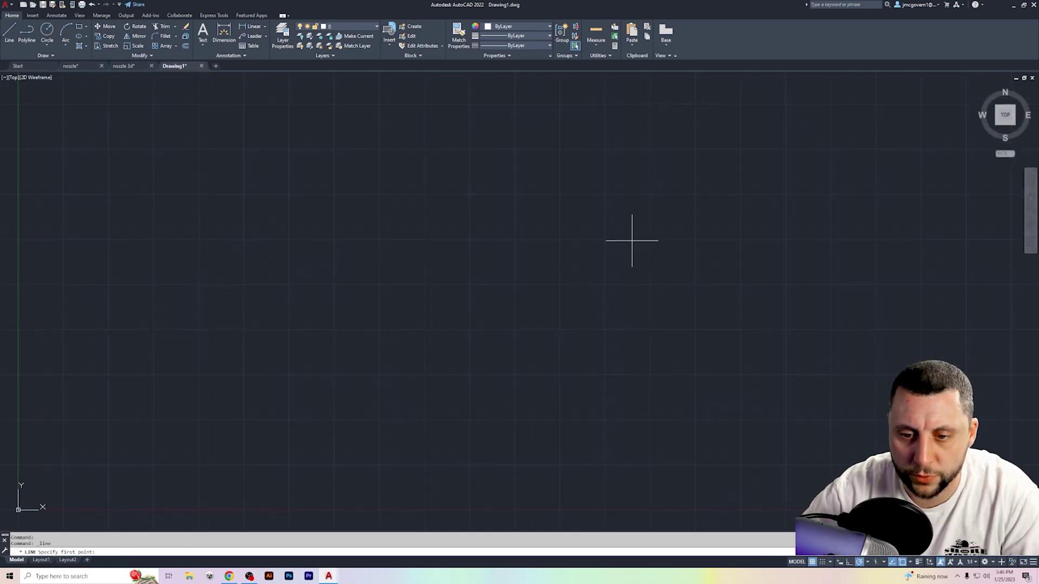
{"action": "left_click", "coordinate": [627, 230]}
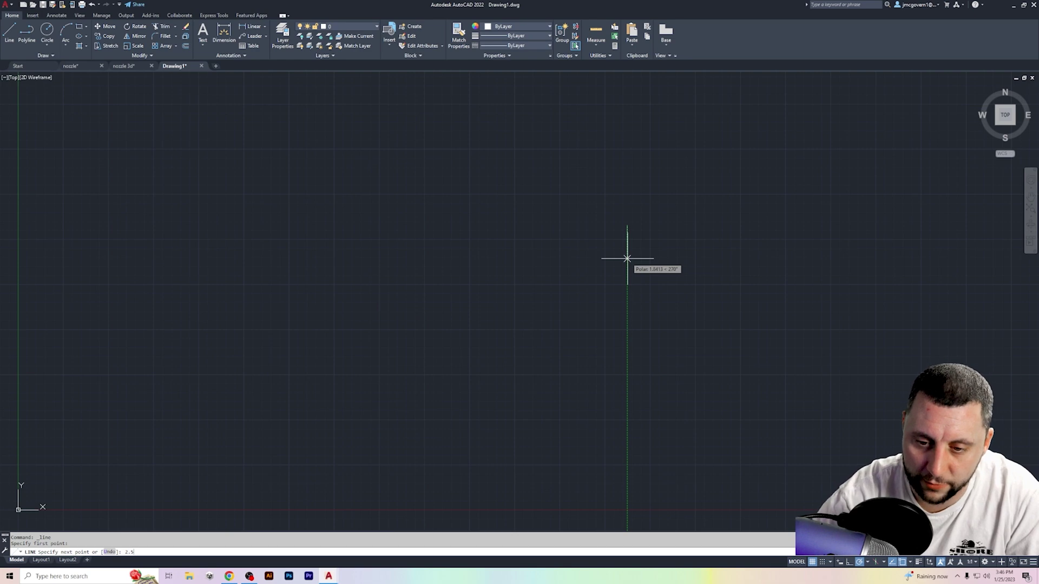
{"action": "key", "text": "Return"}
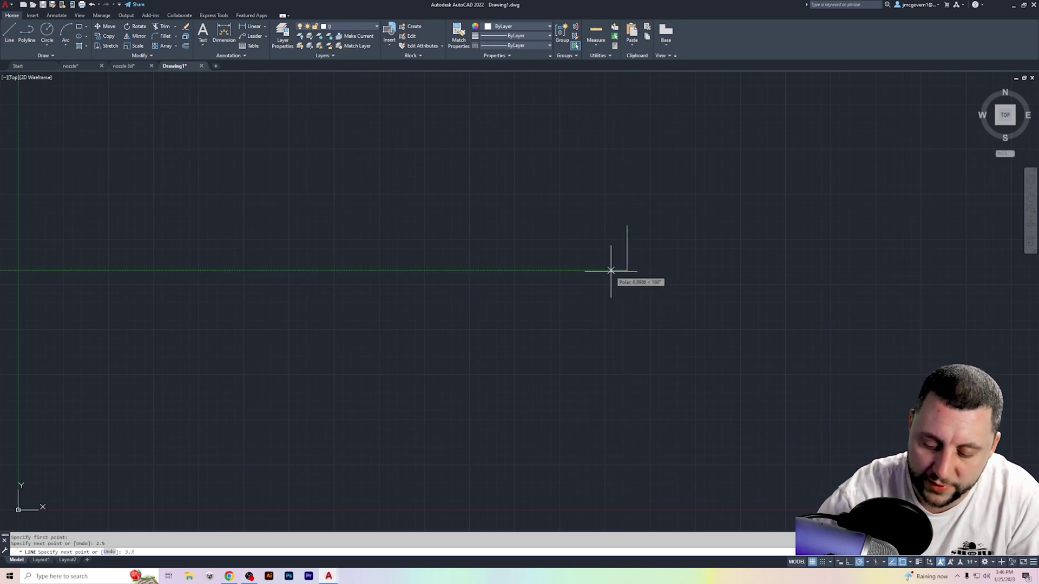
{"action": "key", "text": "Return"}
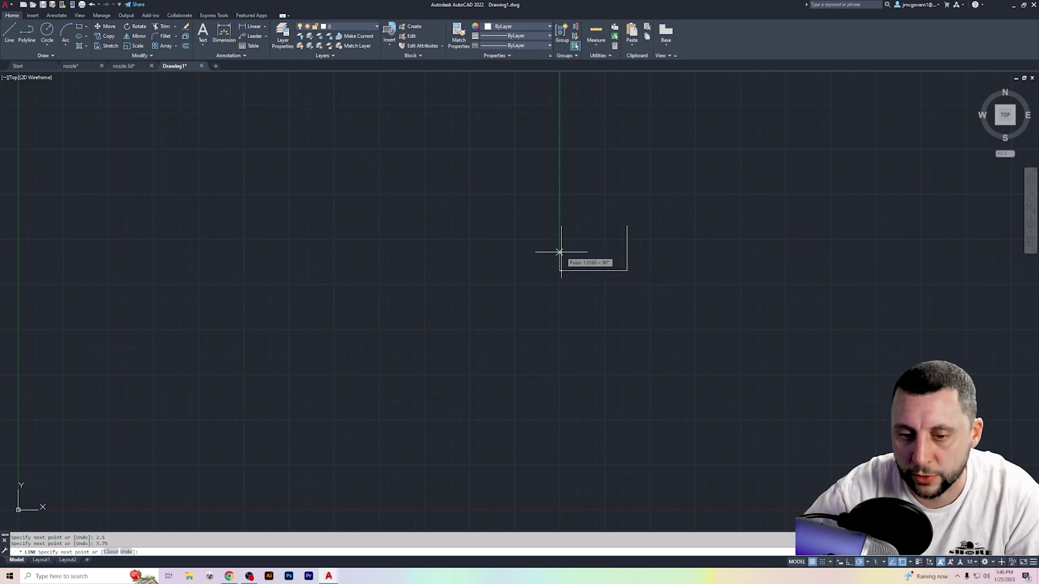
{"action": "type", "text": "2.5"}
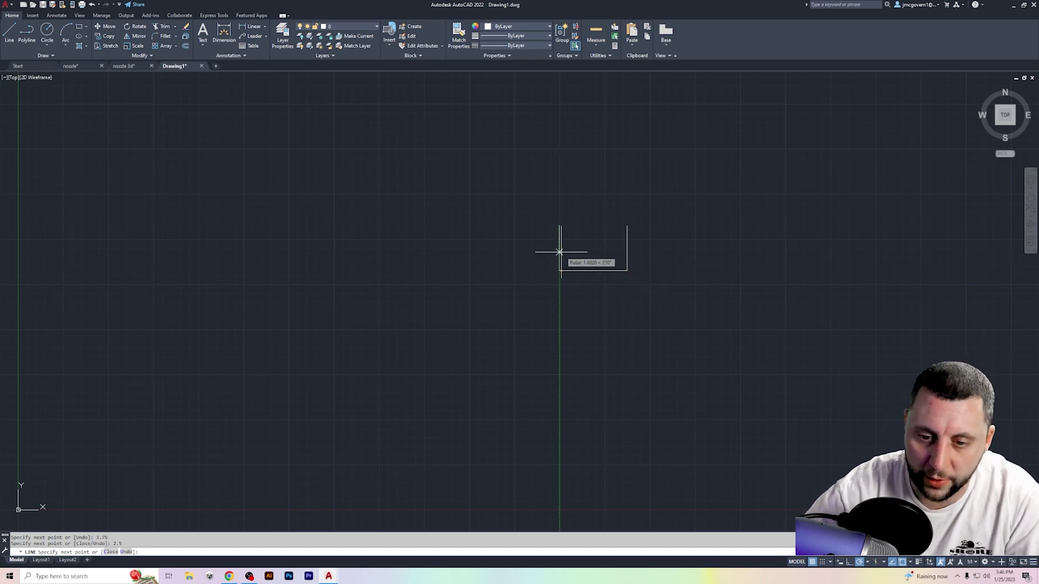
{"action": "key", "text": "Return"}
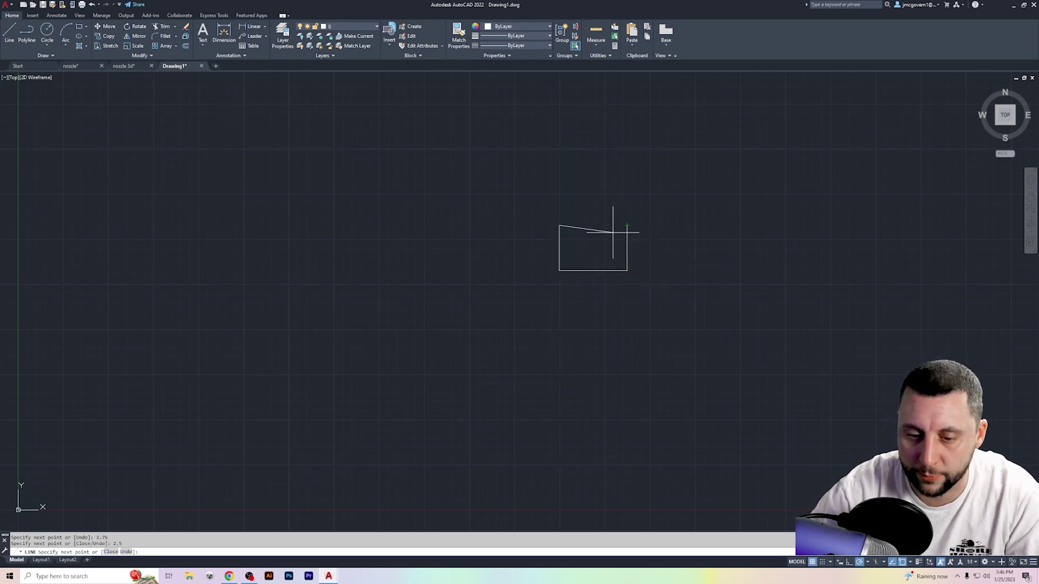
{"action": "type", "text": "c"}
{"action": "key", "text": "Return"}
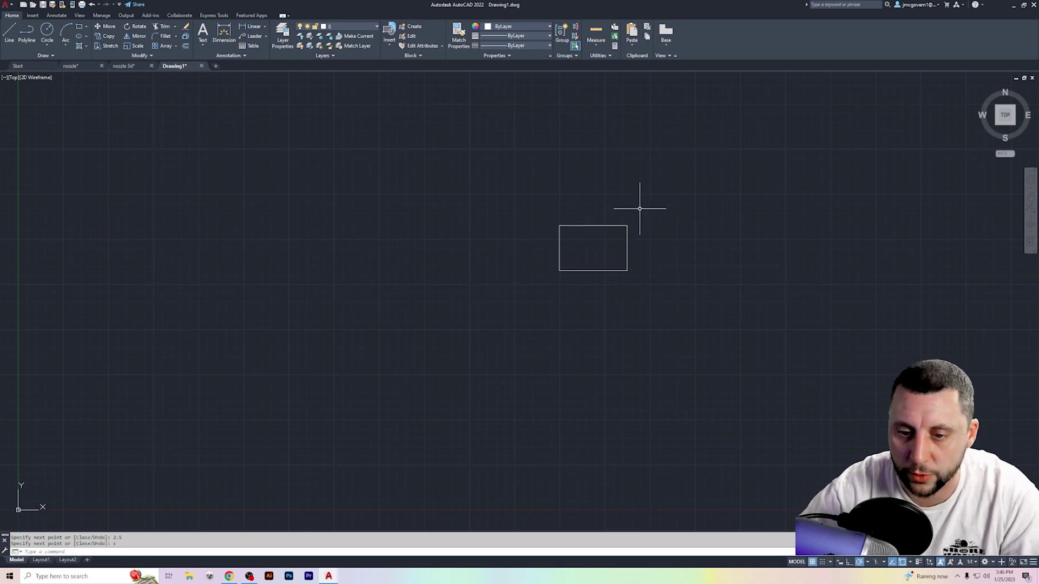
Arrange the AutoCAD drawing and the nozzle PDF side by side, with the rectangle and the nozzle section in view
{"action": "scroll", "coordinate": [654, 254], "scroll_direction": "up", "scroll_amount": 8}
{"action": "middle_click_drag", "start_coordinate": [640, 313], "coordinate": [615, 306]}
{"action": "key", "text": "alt"}
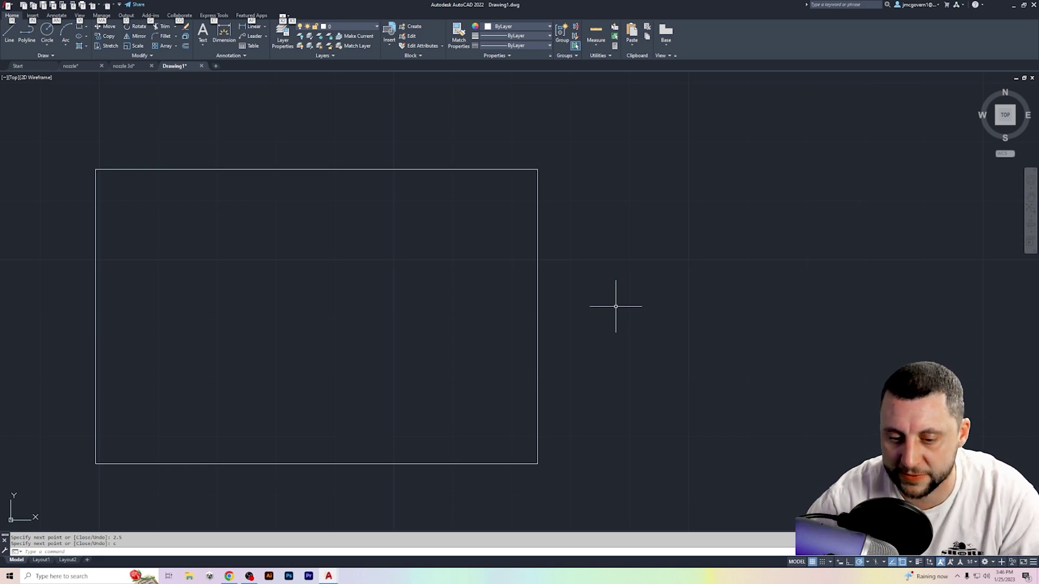
{"action": "key", "text": "alt+Tab"}
{"action": "key", "text": "Tab"}
{"action": "key", "text": "Tab"}
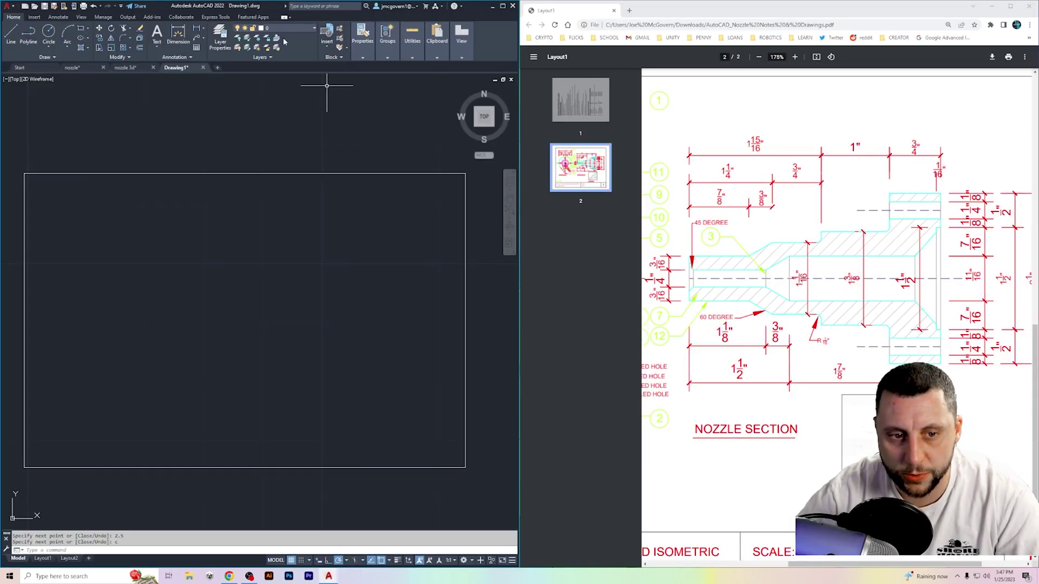
Offset the rectangle's right edge inward by 3/4 to mark the flange thickness
{"action": "left_click", "coordinate": [141, 49]}
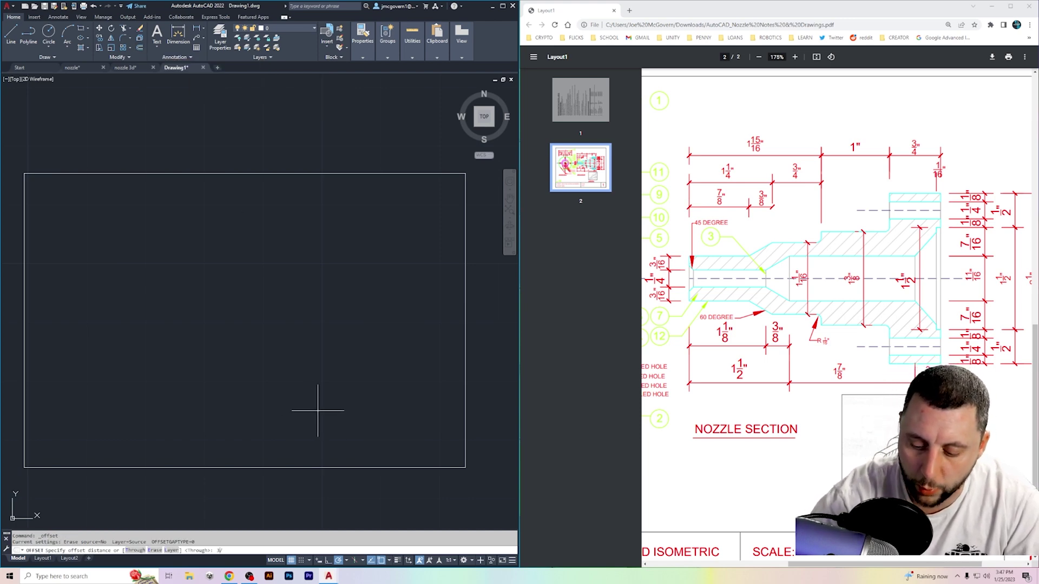
{"action": "key", "text": "Return"}
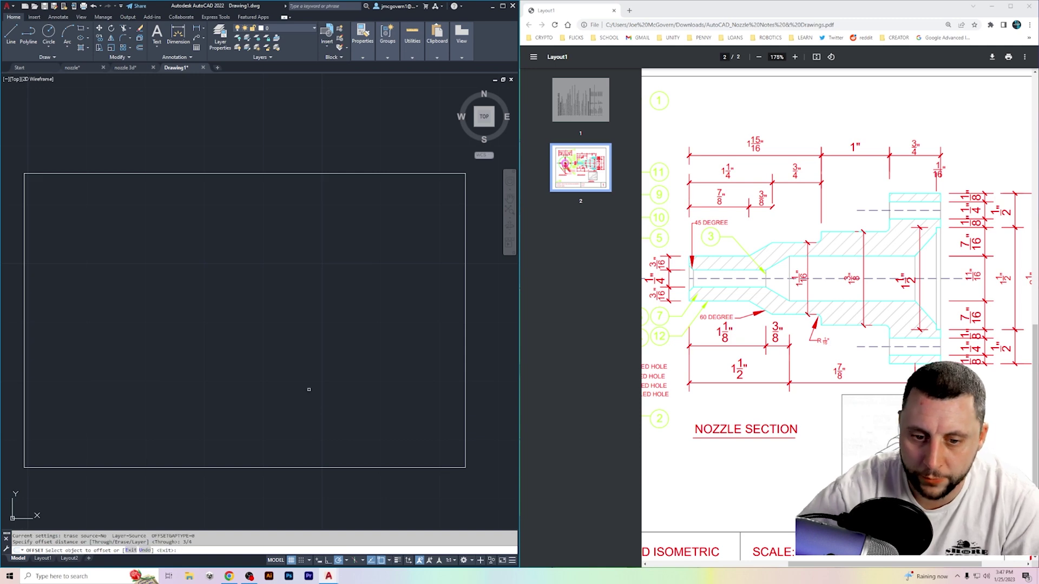
{"action": "left_click", "coordinate": [467, 337]}
{"action": "left_click", "coordinate": [422, 343]}
{"action": "key", "text": "Return"}
Offset the inner vertical line by 1 toward the rectangle's left edge
{"action": "key", "text": "Return"}
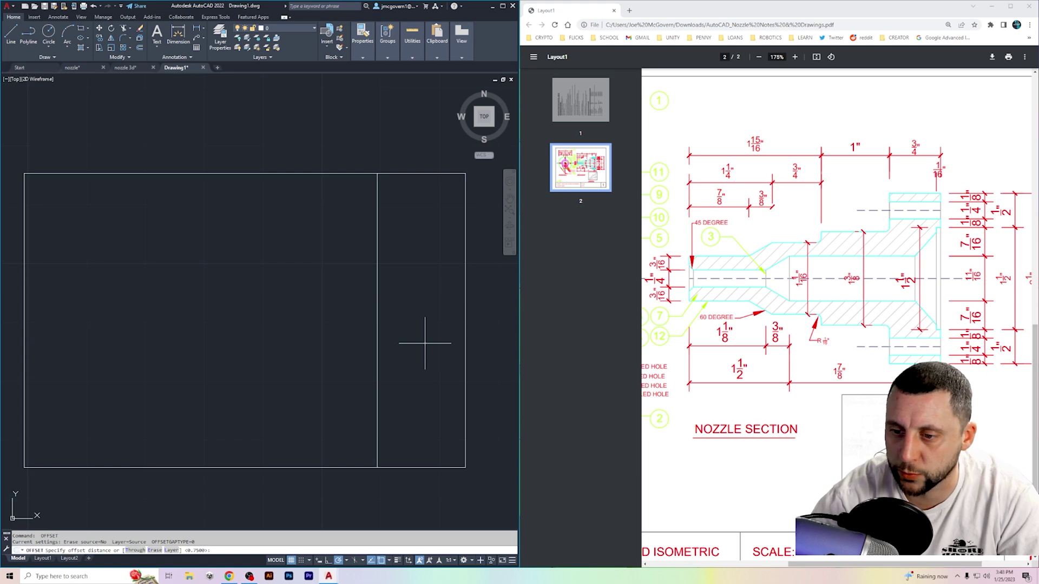
{"action": "key", "text": "Return"}
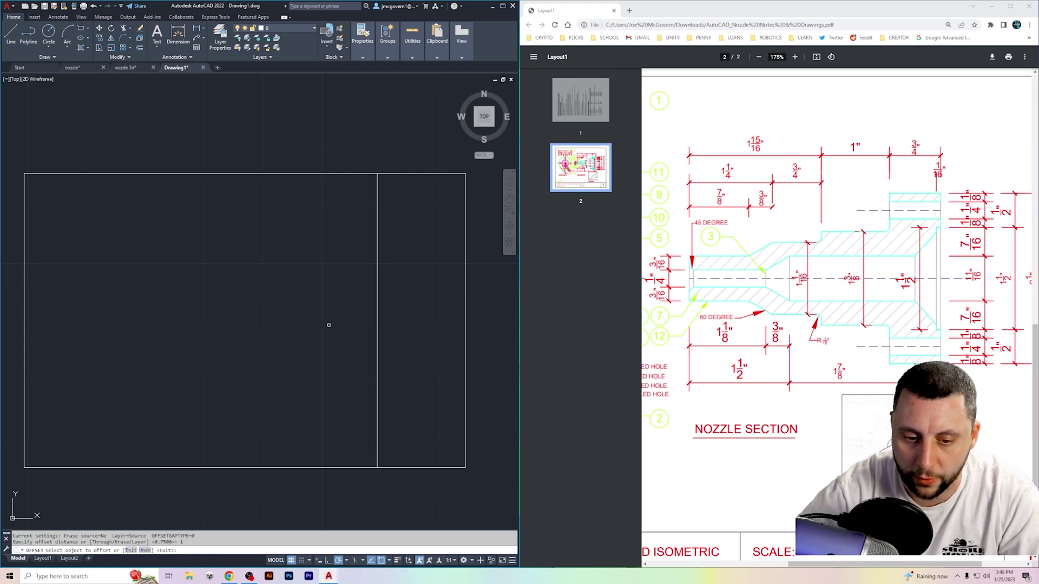
{"action": "left_click", "coordinate": [377, 324]}
{"action": "left_click", "coordinate": [319, 322]}
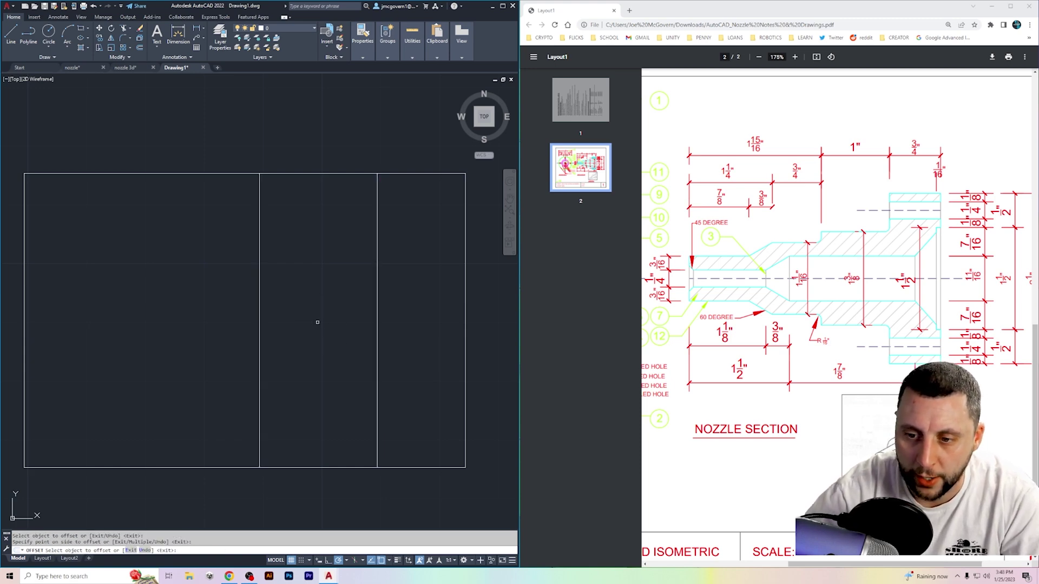
{"action": "key", "text": "Return"}
Offset the leftmost inner vertical line by 3/4 toward the rectangle's left edge
{"action": "key", "text": "Return"}
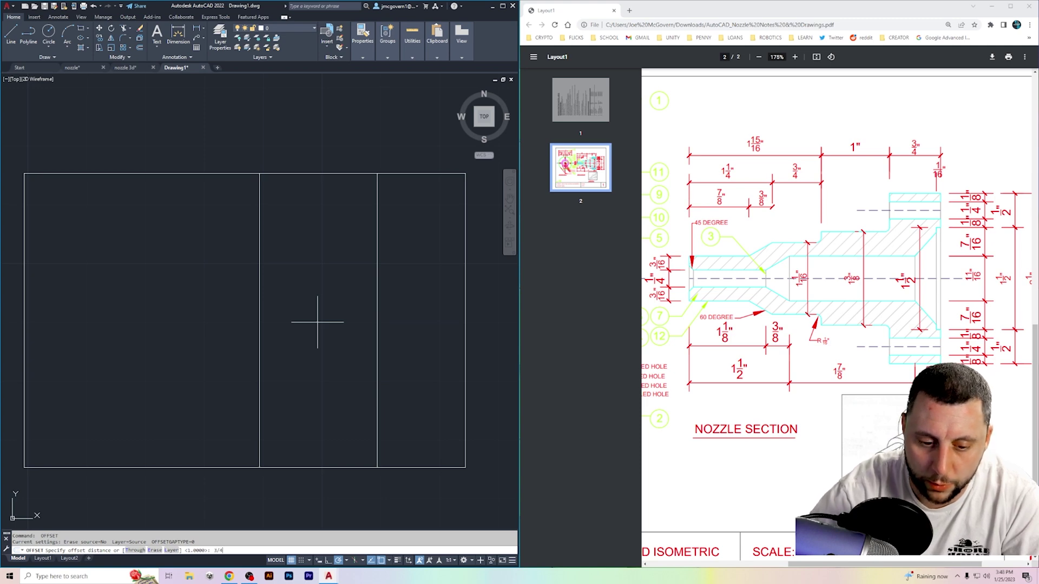
{"action": "type", "text": "3/4"}
{"action": "key", "text": "Return"}
{"action": "left_click", "coordinate": [260, 319]}
{"action": "left_click", "coordinate": [193, 111]}
{"action": "key", "text": "Escape"}
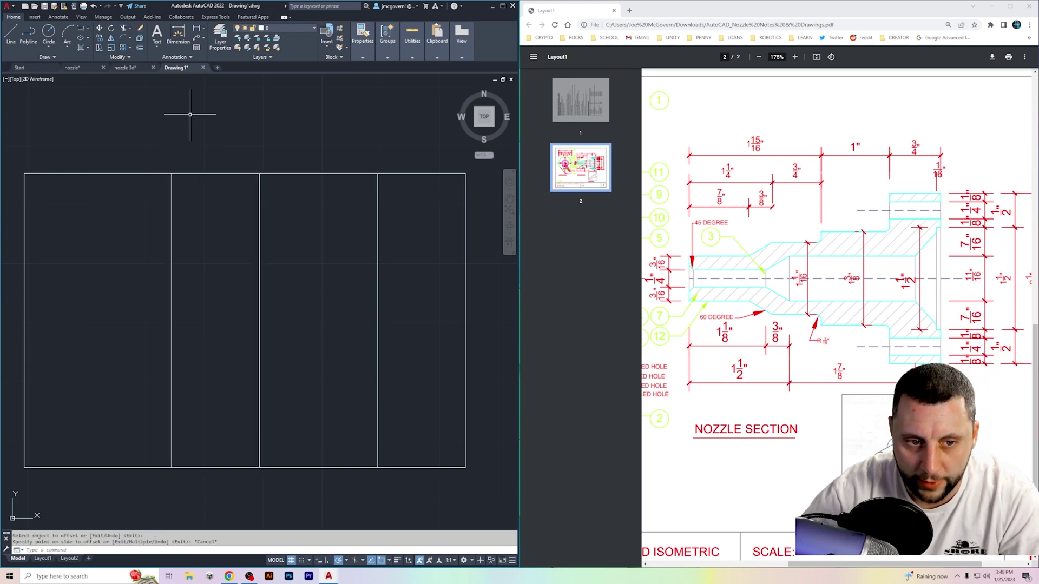
Offset the leftmost inner vertical line by 3/8 toward the rectangle's left edge
{"action": "left_click", "coordinate": [140, 49]}
{"action": "type", "text": "3/8"}
{"action": "key", "text": "Return"}
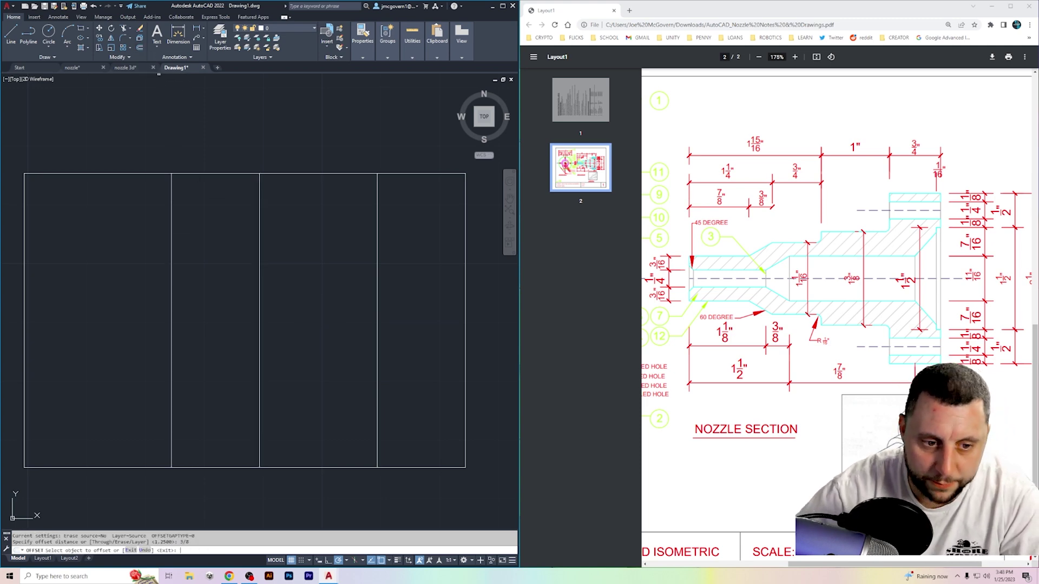
{"action": "left_click", "coordinate": [171, 278]}
{"action": "left_click", "coordinate": [154, 278]}
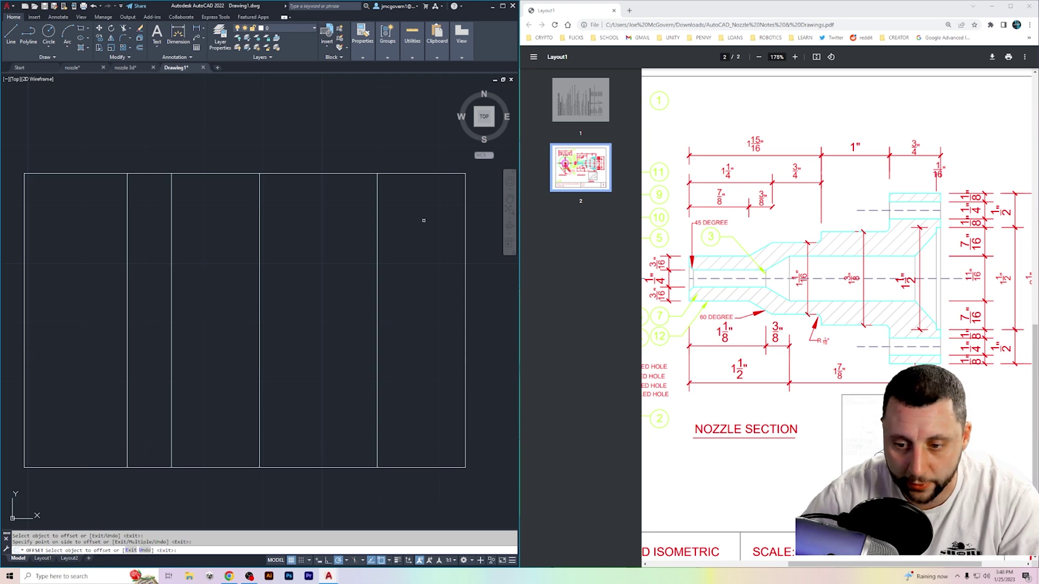
{"action": "key", "text": "Return"}
Offset the leftmost inner vertical line by 7/8 to the left, and delete the duplicate line on the rectangle's left edge
{"action": "key", "text": "Return"}
{"action": "type", "text": "7/8"}
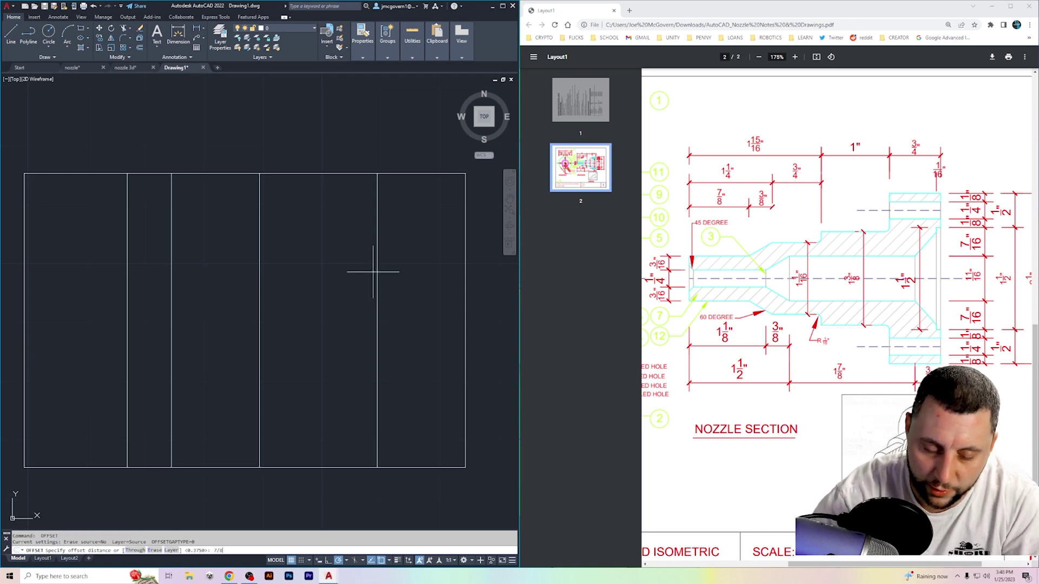
{"action": "key", "text": "Return"}
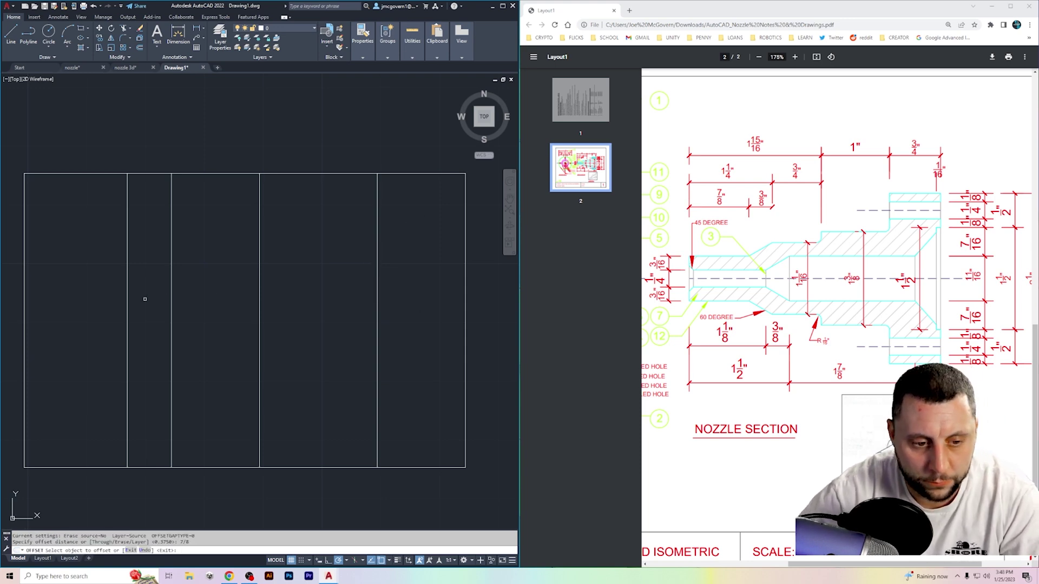
{"action": "left_click", "coordinate": [127, 308]}
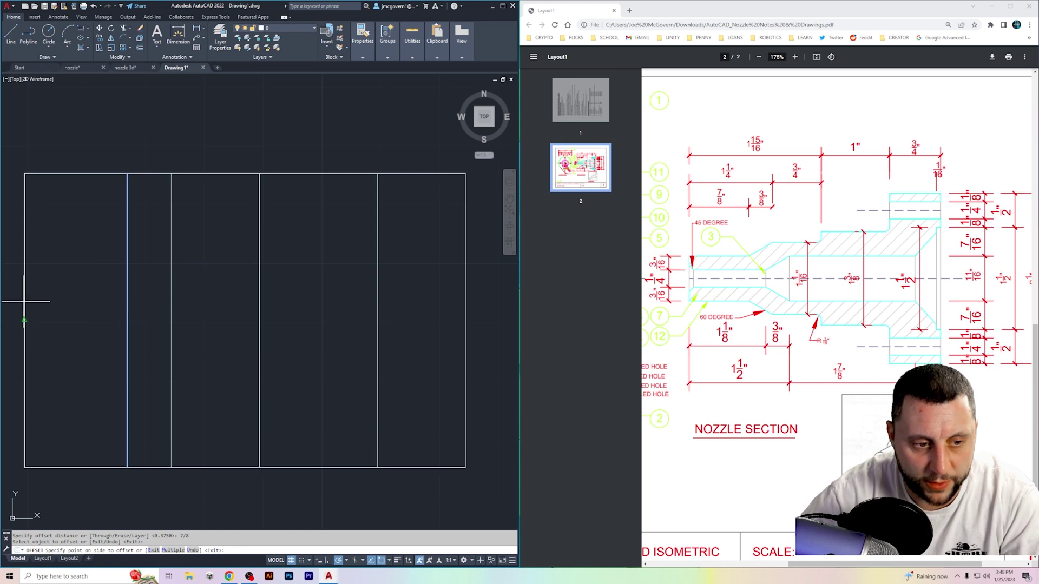
{"action": "left_click", "coordinate": [16, 302]}
{"action": "key", "text": "Escape"}
{"action": "left_click", "coordinate": [24, 312]}
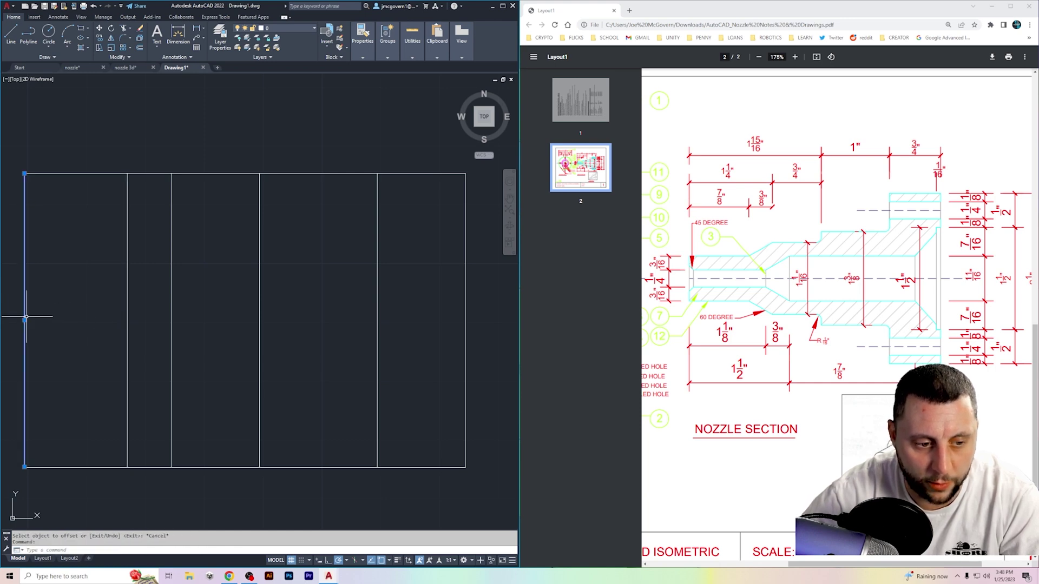
{"action": "key", "text": "Delete"}
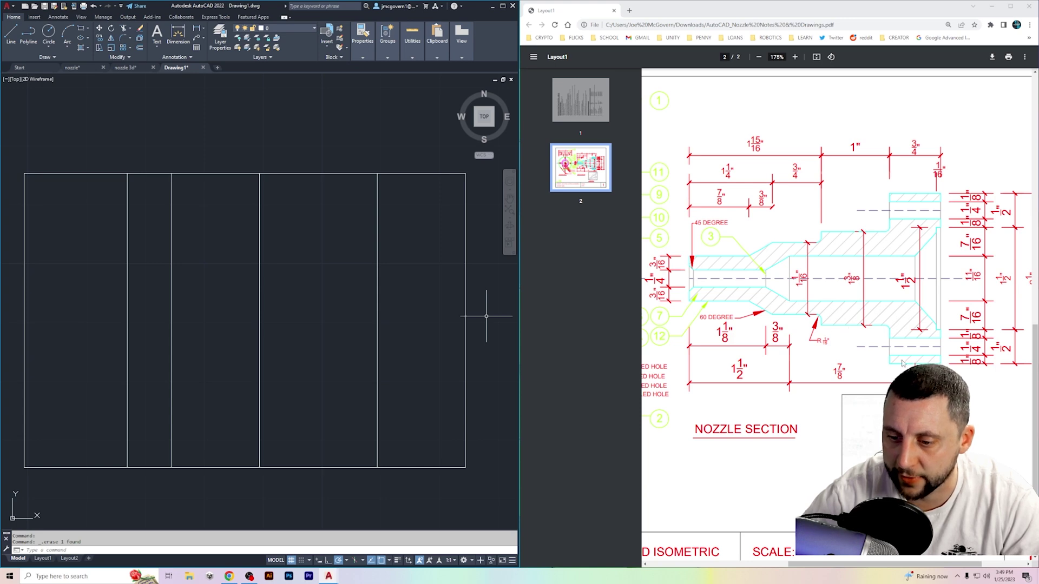
Offset the rectangle's top and bottom edges inward by 1/2 each
{"action": "left_click", "coordinate": [140, 47]}
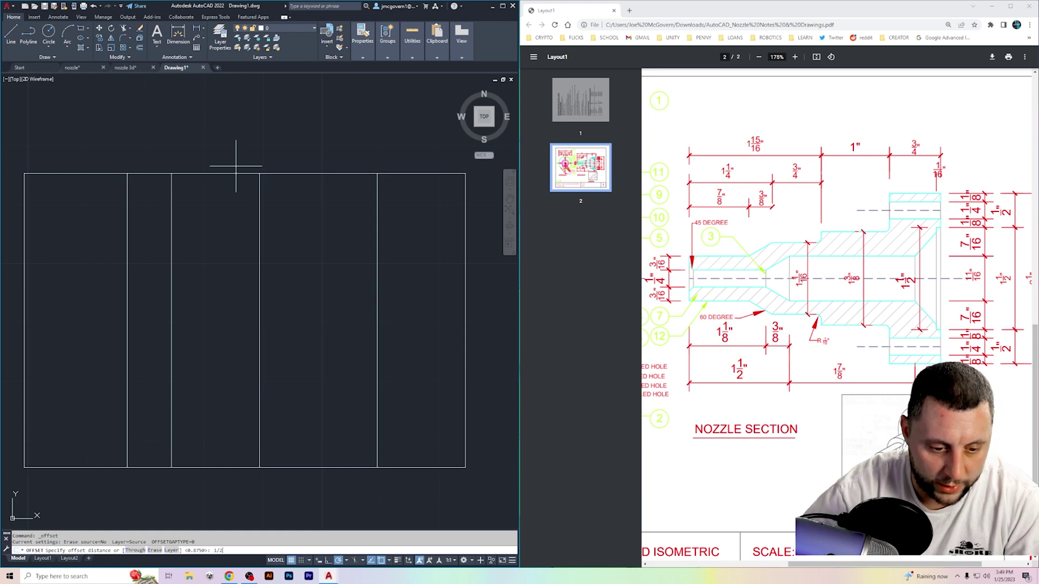
{"action": "type", "text": "1/2"}
{"action": "key", "text": "Return"}
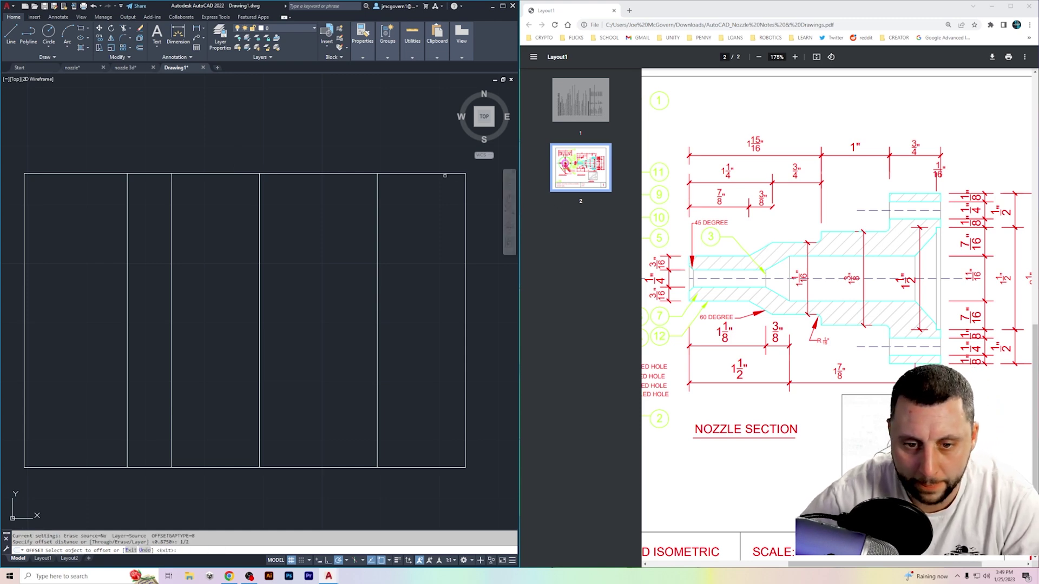
{"action": "left_click", "coordinate": [440, 174]}
{"action": "left_click", "coordinate": [429, 227]}
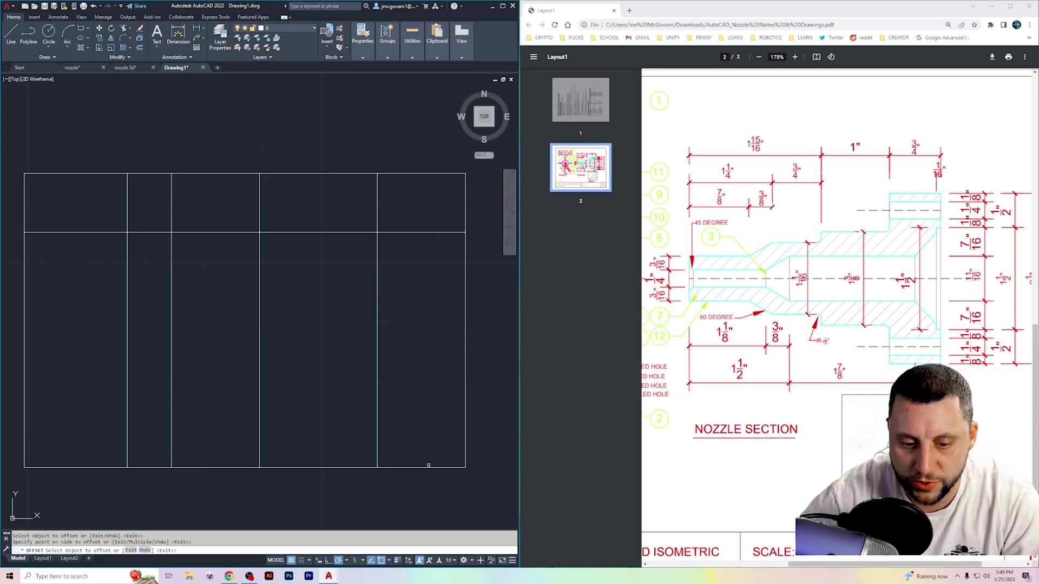
{"action": "left_click", "coordinate": [428, 465]}
{"action": "left_click", "coordinate": [440, 429]}
{"action": "key", "text": "Return"}
Check the vertical distance between the two inner horizontal lines with a temporary linear dimension
{"action": "type", "text": "dim"}
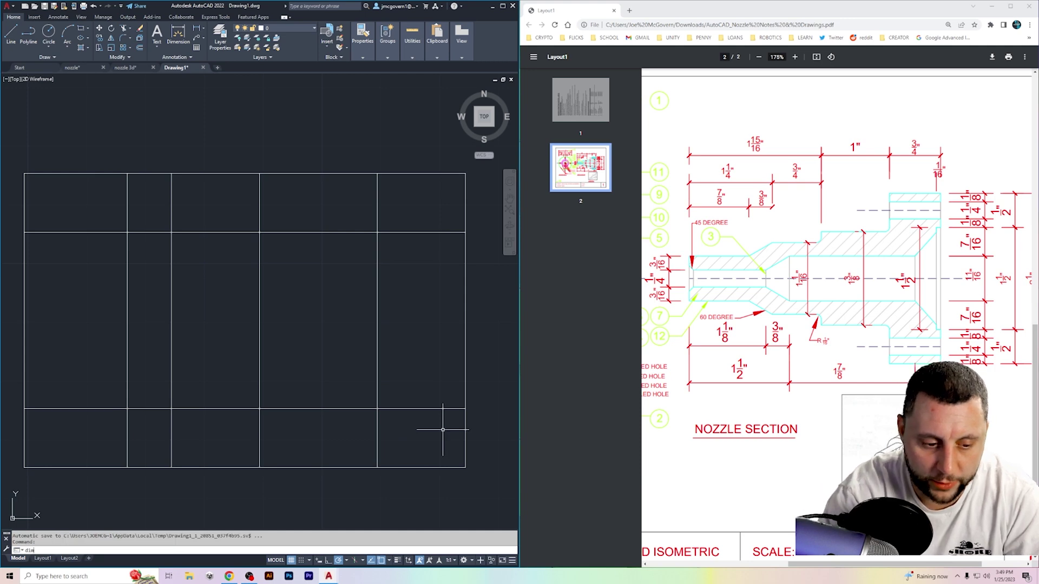
{"action": "type", "text": "linear"}
{"action": "key", "text": "Return"}
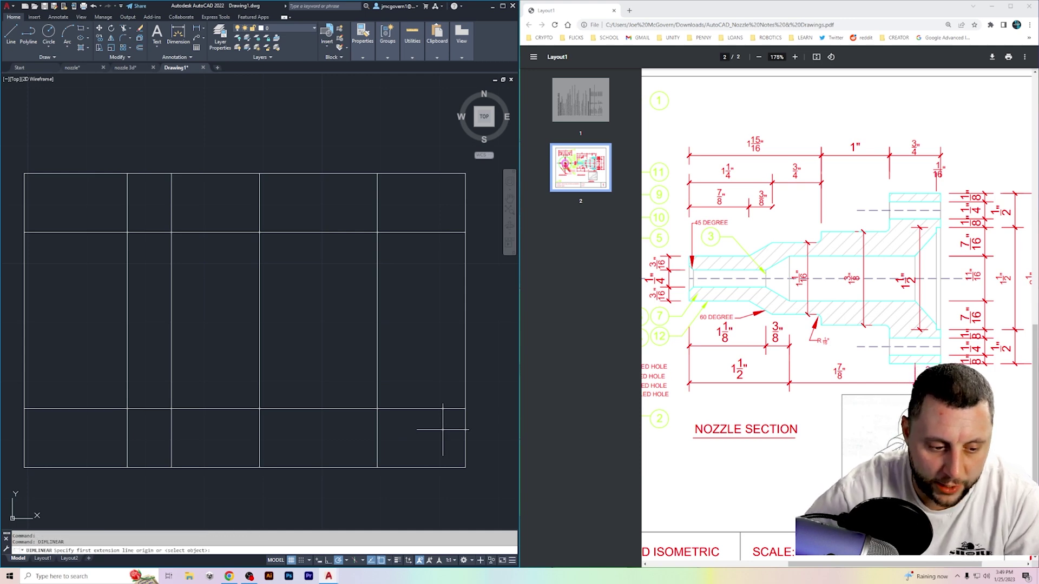
{"action": "left_click", "coordinate": [466, 408]}
{"action": "left_click", "coordinate": [465, 233]}
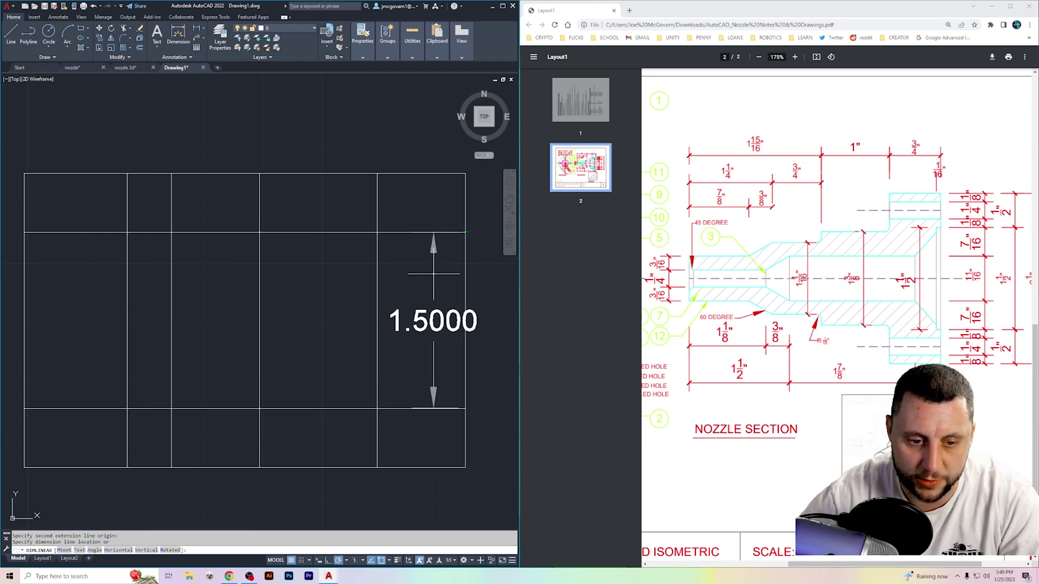
{"action": "key", "text": "Escape"}
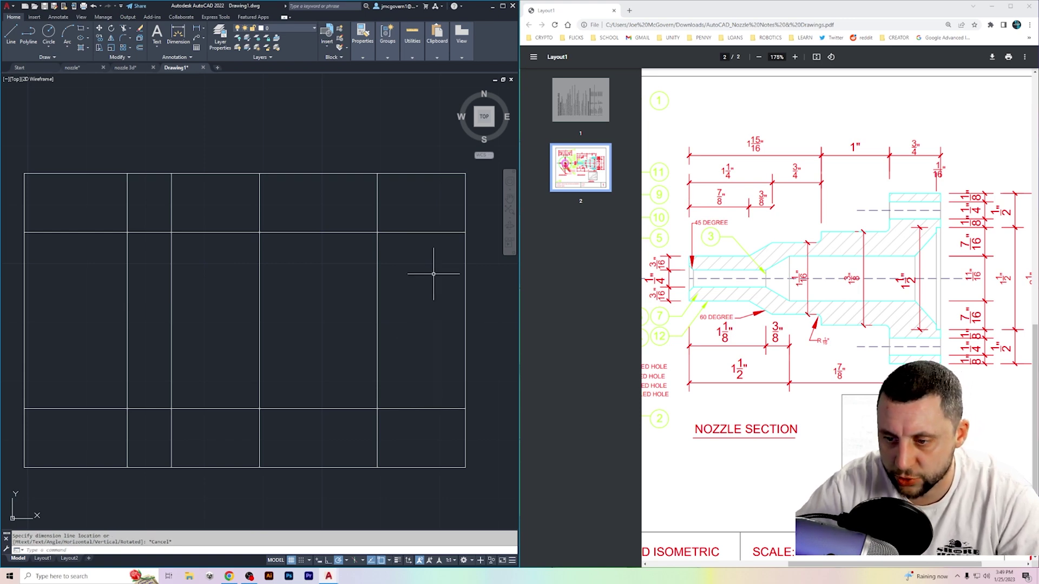
Try to trim the rectangle's top edge segment by segment, left of the rightmost inner vertical line
{"action": "type", "text": "tr"}
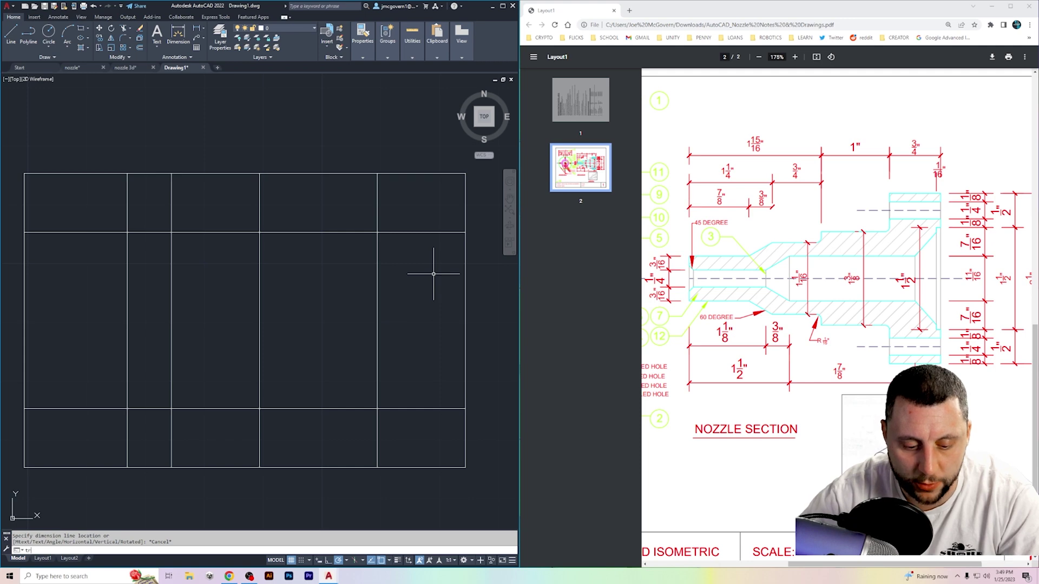
{"action": "key", "text": "Return"}
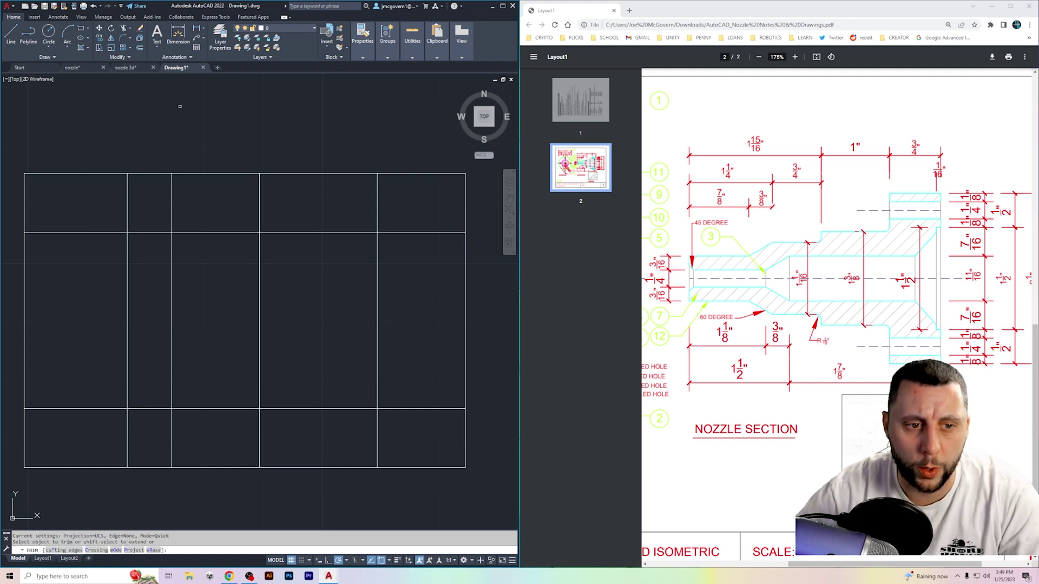
{"action": "left_click", "coordinate": [124, 31]}
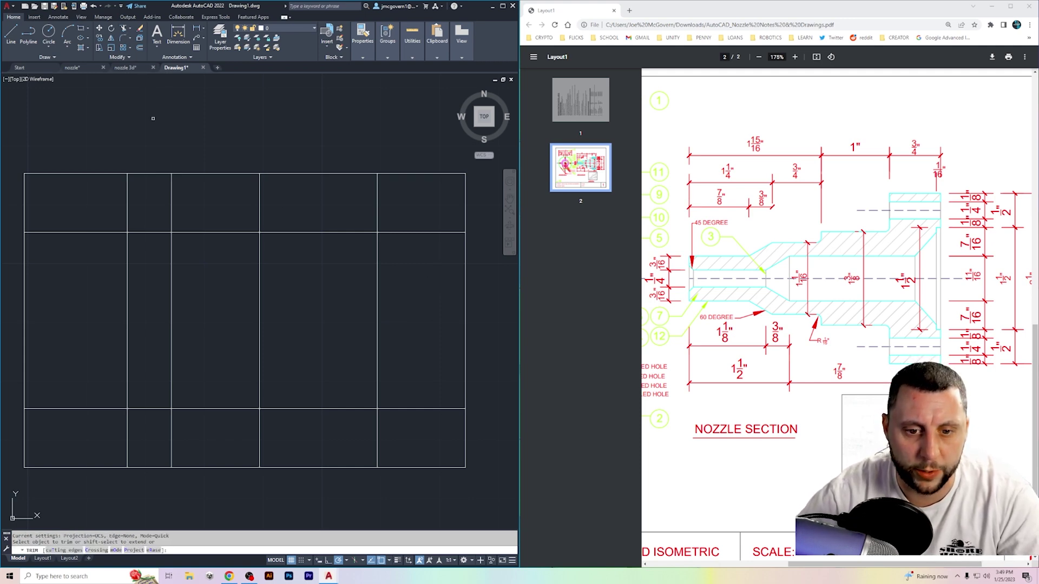
{"action": "left_click", "coordinate": [290, 174]}
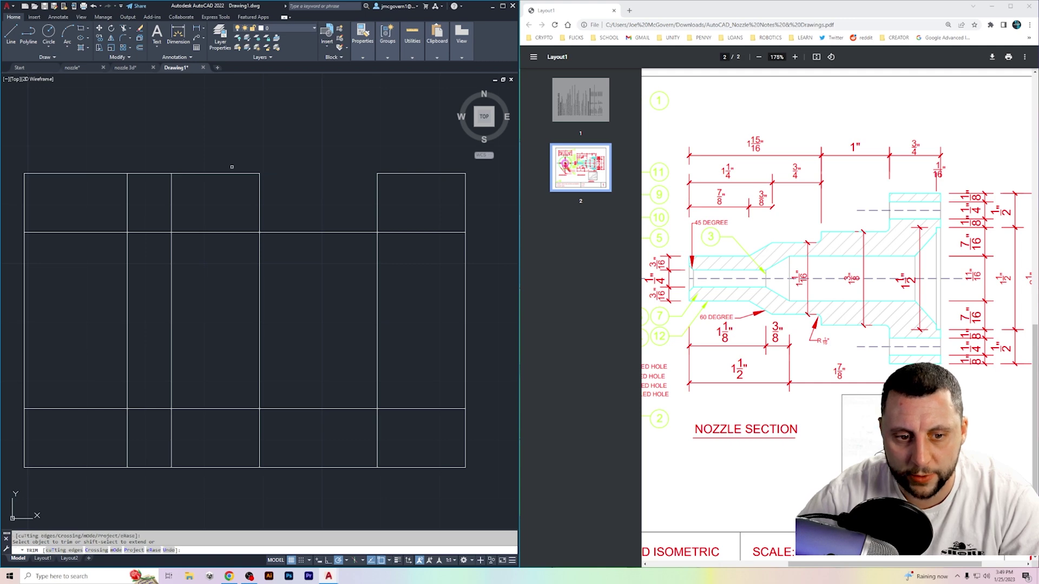
{"action": "left_click", "coordinate": [227, 174]}
{"action": "left_click", "coordinate": [165, 173]}
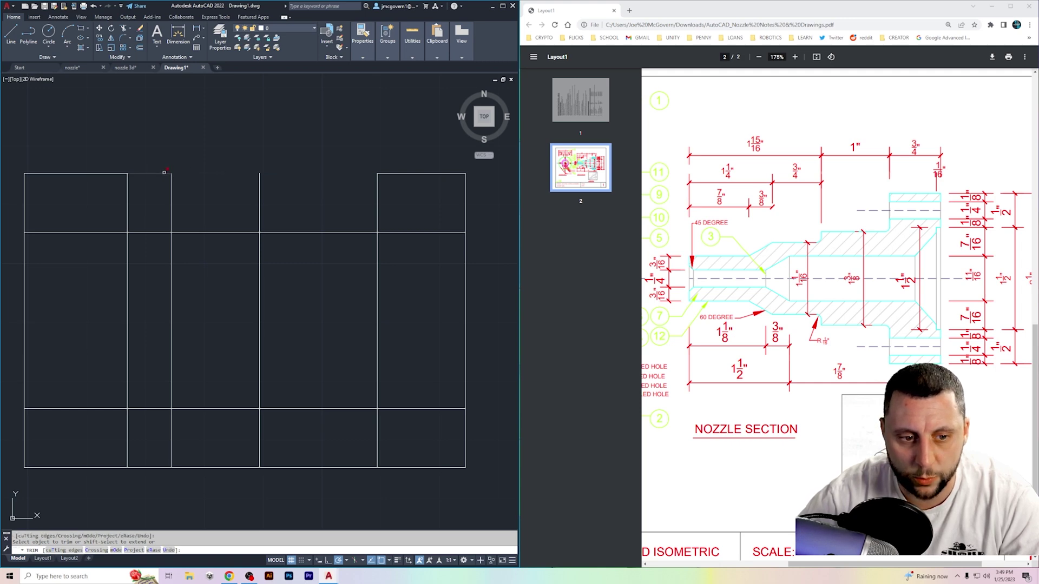
{"action": "left_click", "coordinate": [112, 173]}
Undo the segment trims on the rectangle's top edge
{"action": "key", "text": "u"}
{"action": "key", "text": "Return"}
{"action": "key", "text": "u"}
{"action": "key", "text": "Return"}
{"action": "key", "text": "u"}
{"action": "key", "text": "Return"}
{"action": "key", "text": "u"}
{"action": "key", "text": "Return"}
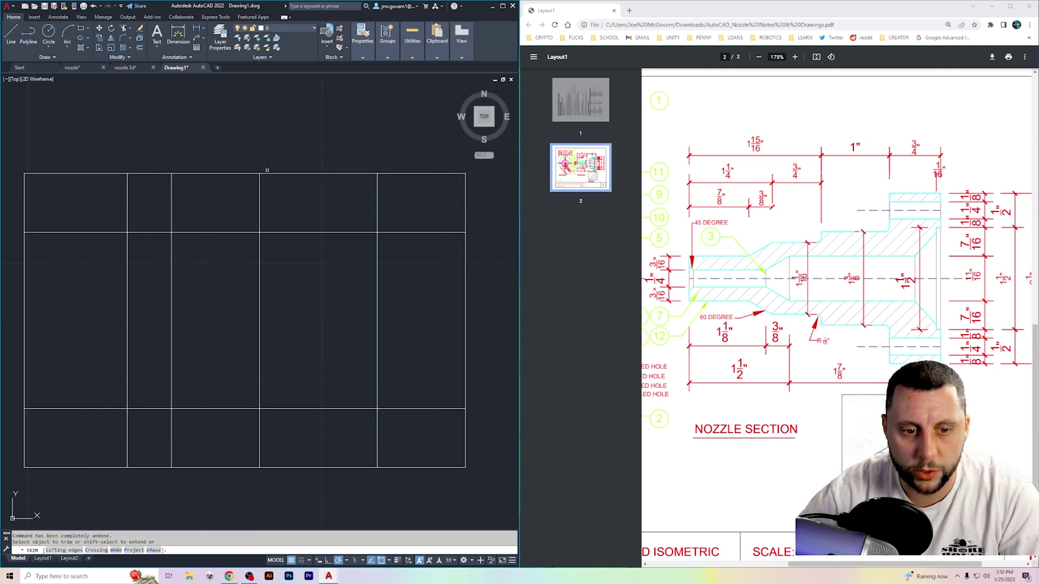
{"action": "key", "text": "Escape"}
Trim the rectangle's top and bottom edges left of the rightmost inner vertical line, using that line as the cutting edge
{"action": "key", "text": "Return"}
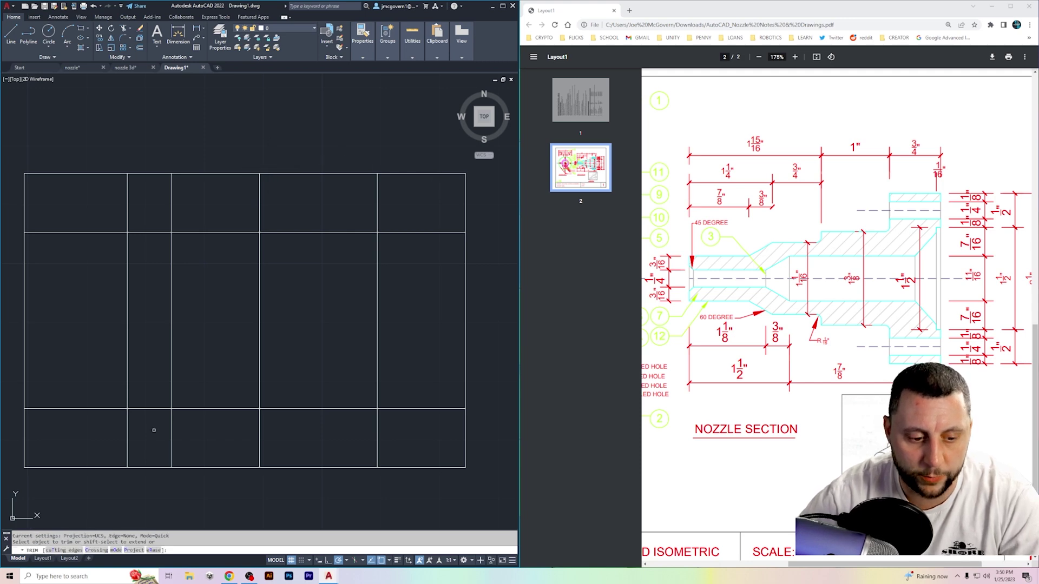
{"action": "left_click", "coordinate": [62, 550]}
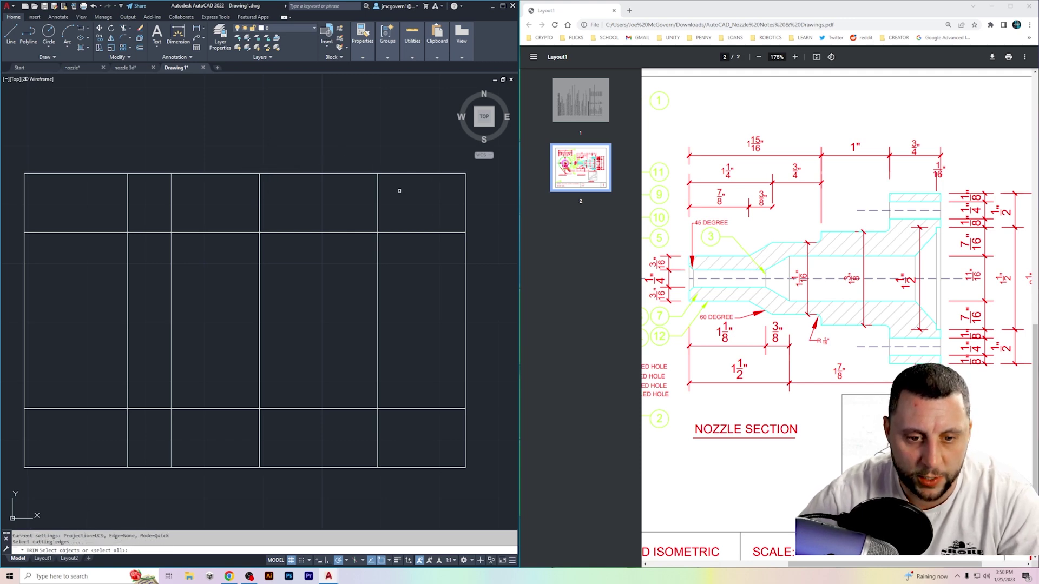
{"action": "left_click", "coordinate": [376, 191]}
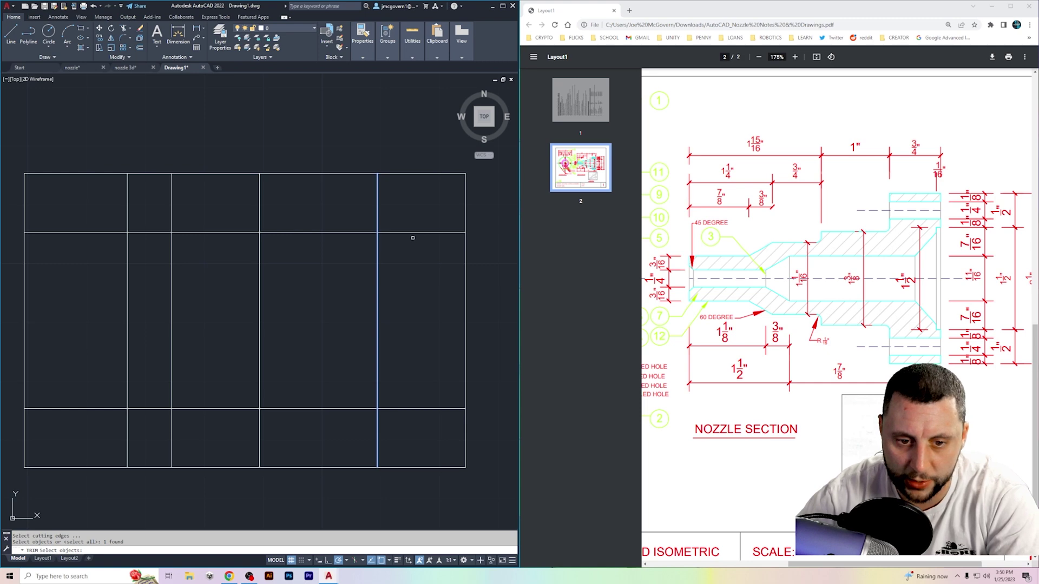
{"action": "key", "text": "Return"}
{"action": "left_click", "coordinate": [335, 192]}
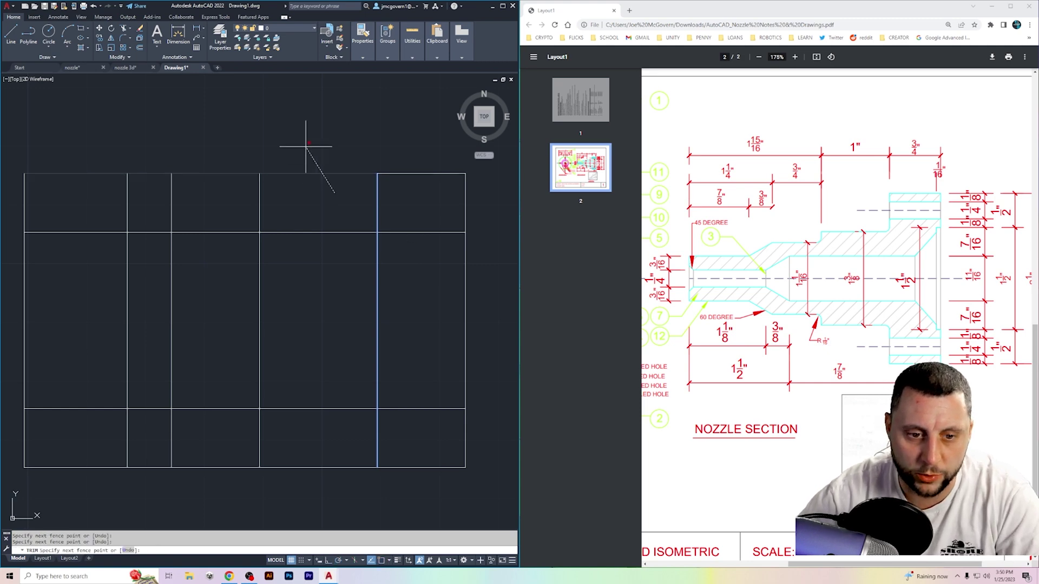
{"action": "key", "text": "Return"}
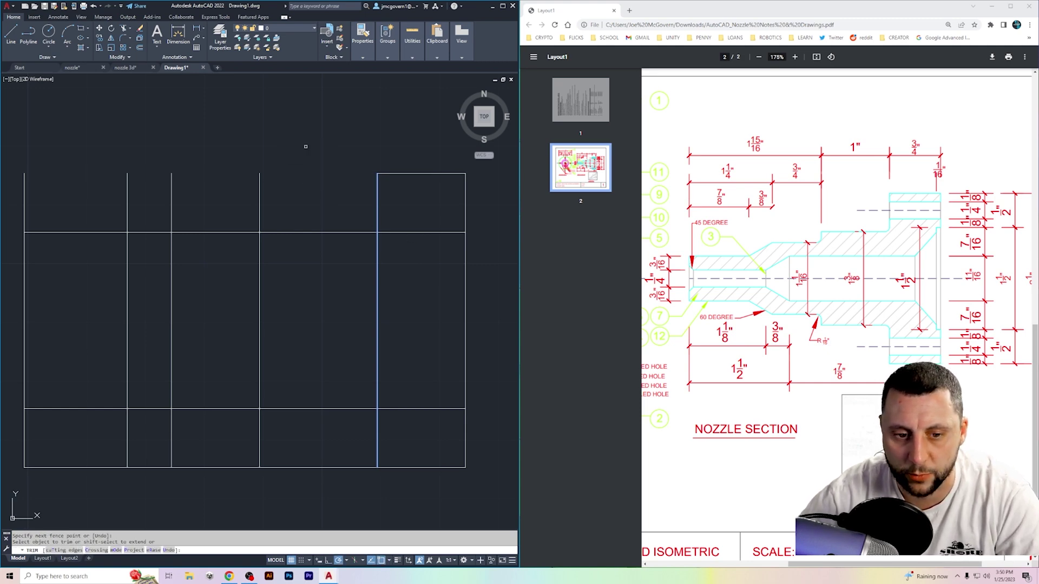
{"action": "left_click", "coordinate": [324, 442]}
{"action": "left_click", "coordinate": [313, 479]}
{"action": "key", "text": "Return"}
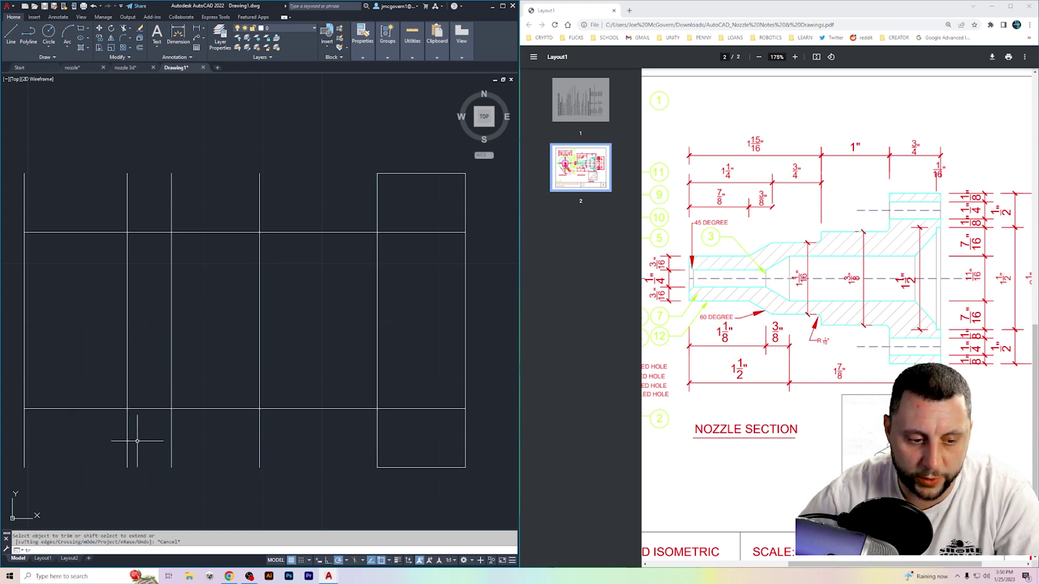
Trim the ends of the four left vertical lines that project below and above the two inner horizontal lines
{"action": "left_click", "coordinate": [303, 437]}
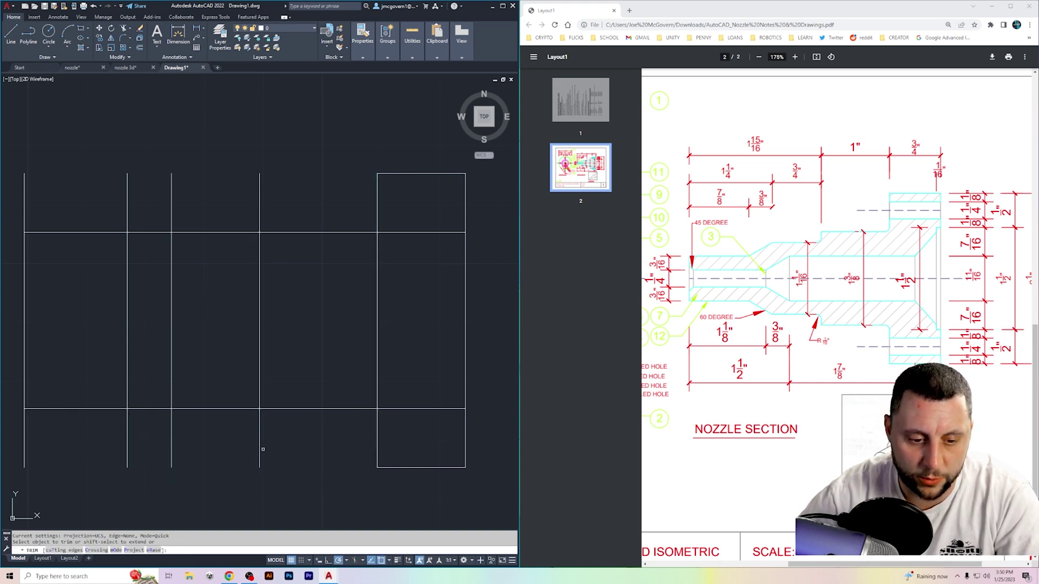
{"action": "left_click", "coordinate": [16, 436]}
{"action": "key", "text": "Return"}
{"action": "left_click", "coordinate": [287, 195]}
{"action": "left_click", "coordinate": [18, 173]}
{"action": "key", "text": "Return"}
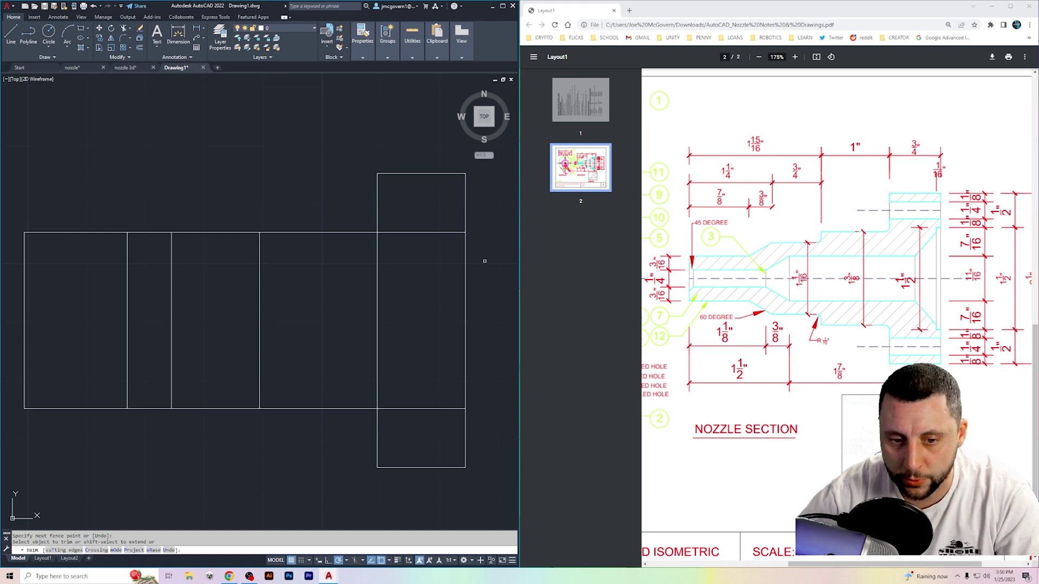
Trim the inner horizontal lines inside the right-hand flange and the flange's left edge between them, leaving one open outline
{"action": "left_click_drag", "start_coordinate": [438, 219], "coordinate": [436, 244]}
{"action": "left_click_drag", "start_coordinate": [424, 320], "coordinate": [424, 418]}
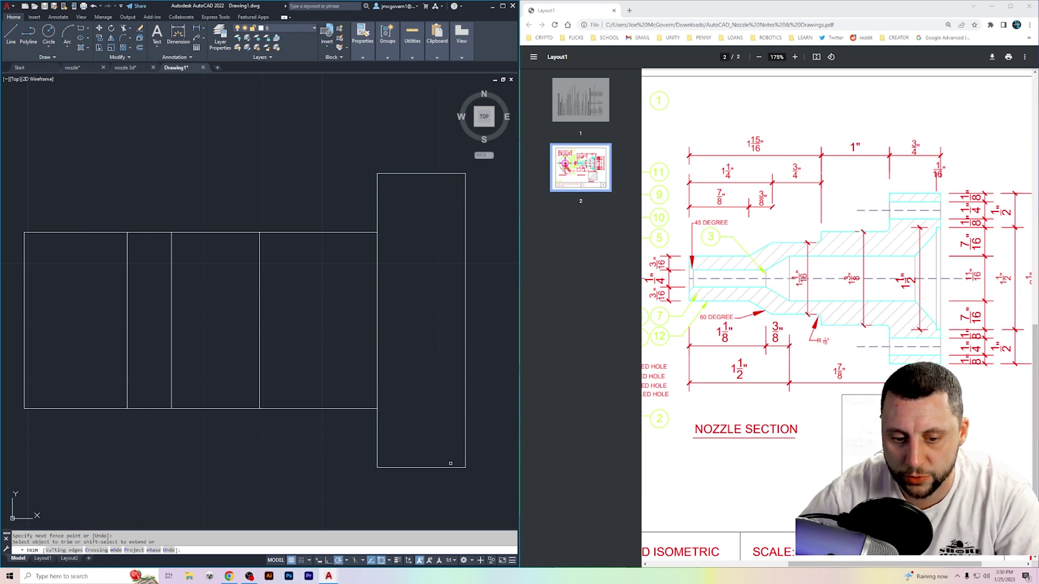
{"action": "left_click_drag", "start_coordinate": [424, 315], "coordinate": [327, 309]}
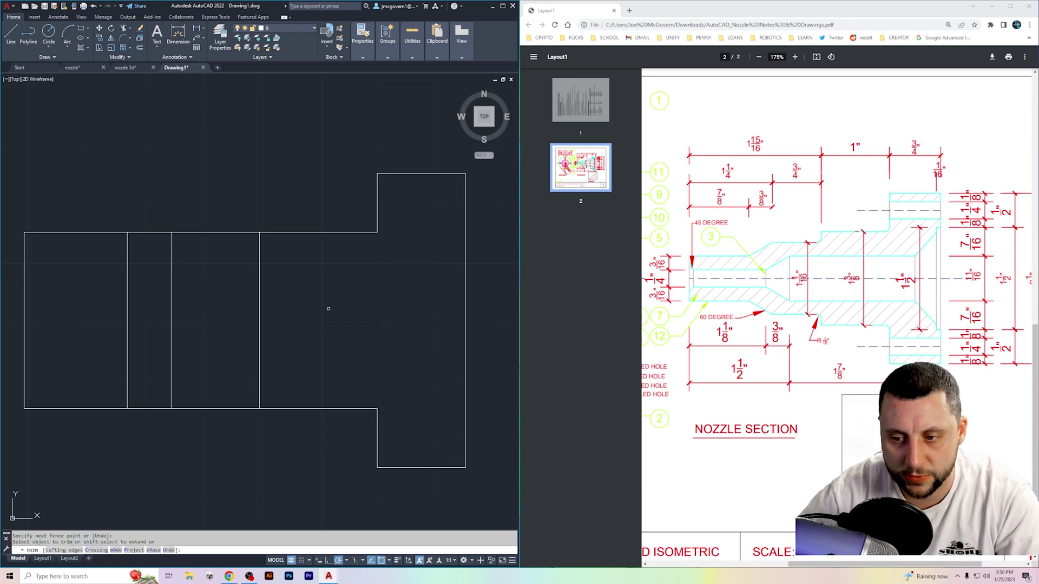
{"action": "key", "text": "Escape"}
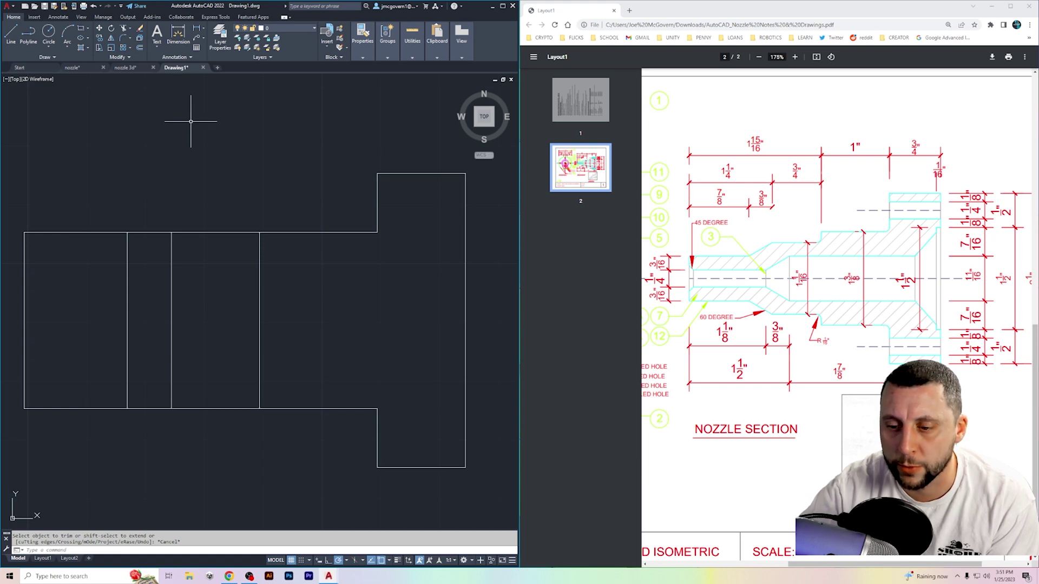
{"action": "left_click", "coordinate": [140, 47]}
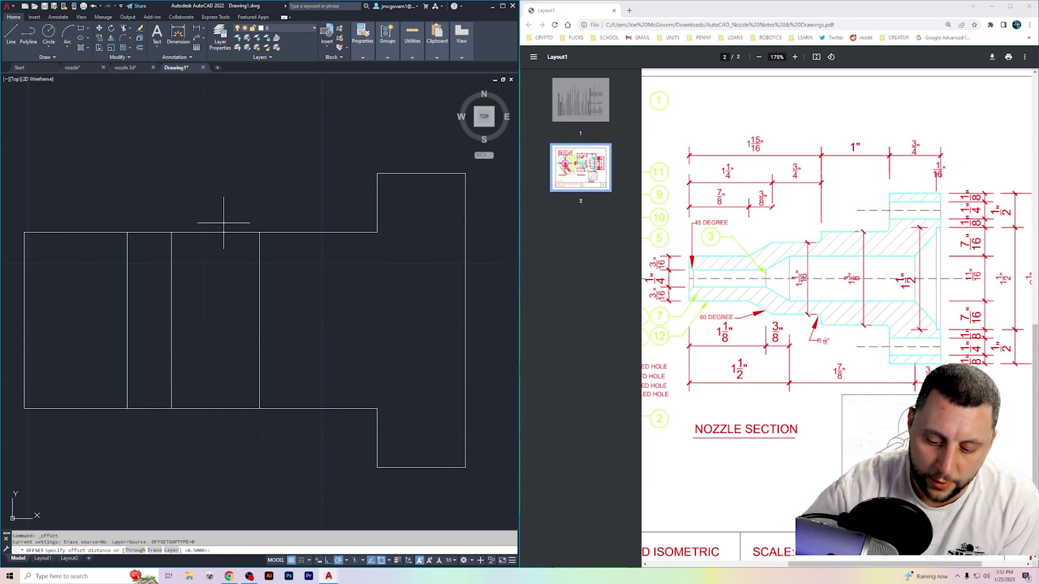
{"action": "type", "text": "17/32"}
{"action": "key", "text": "Return"}
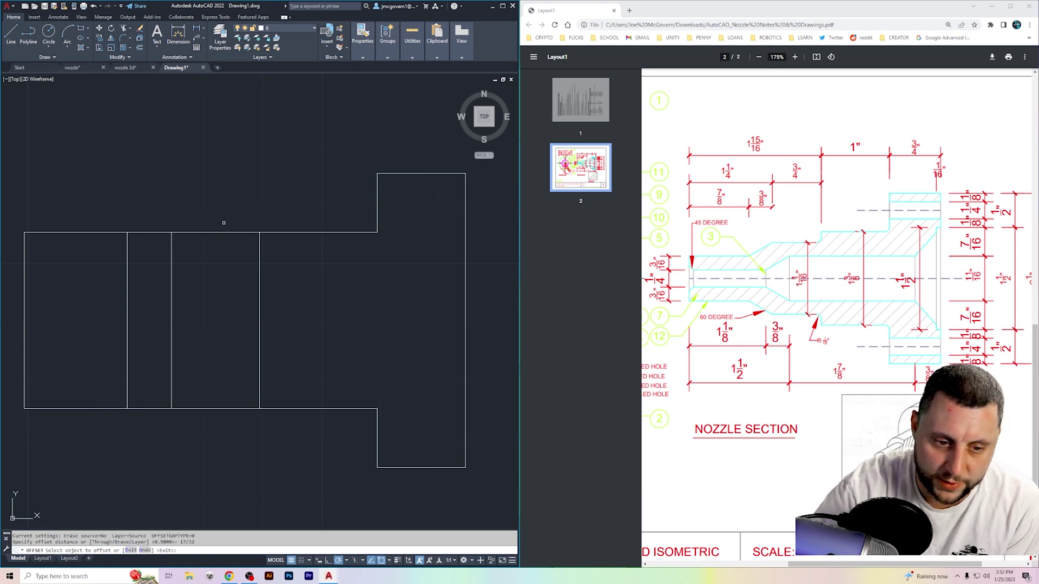
{"action": "key", "text": "Escape"}
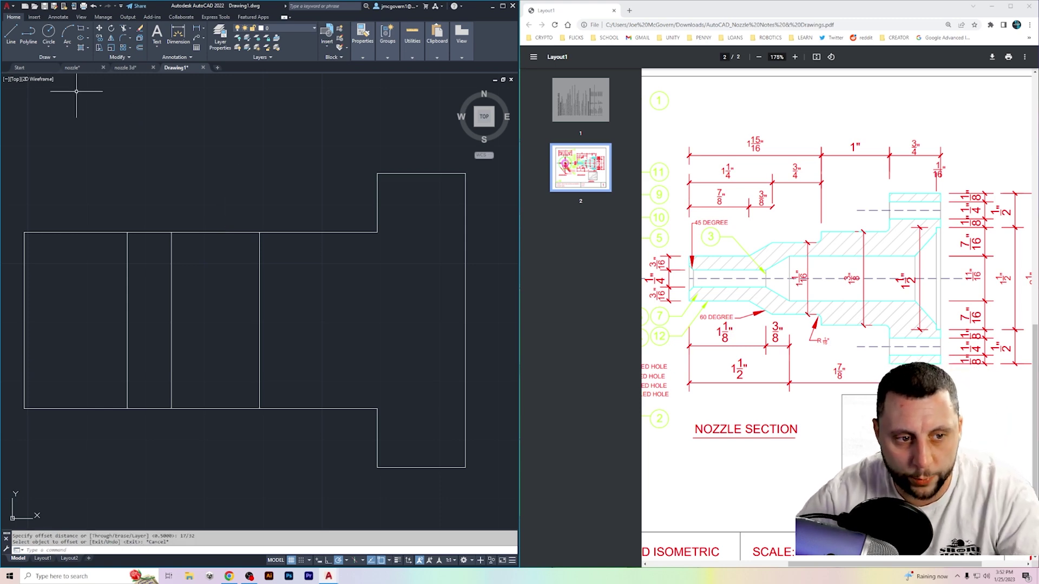
Draw a horizontal centre line from the midpoint of the outline's left edge to its right edge
{"action": "left_click", "coordinate": [11, 32]}
{"action": "left_click", "coordinate": [25, 320]}
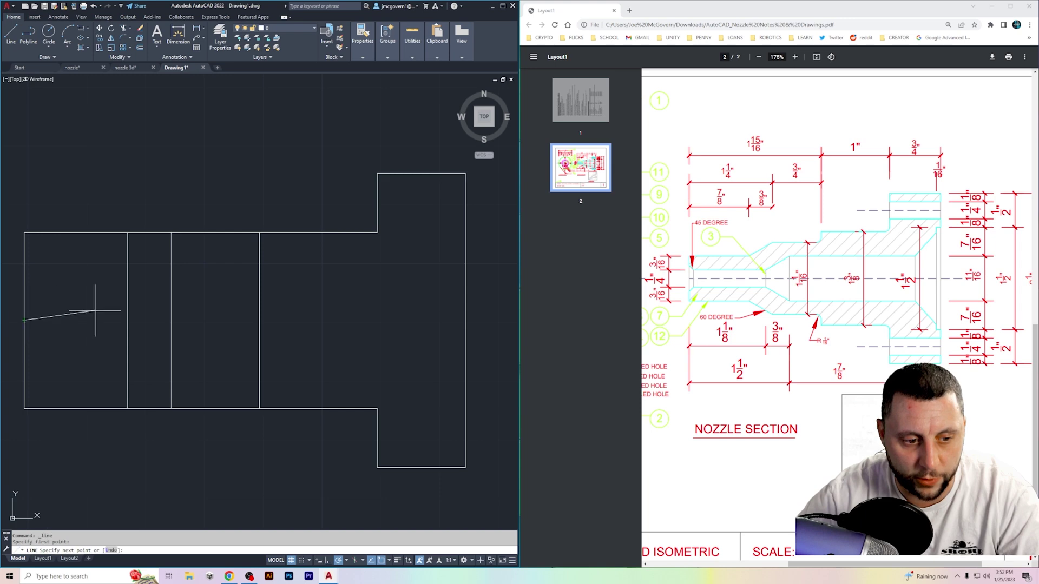
{"action": "left_click", "coordinate": [454, 320]}
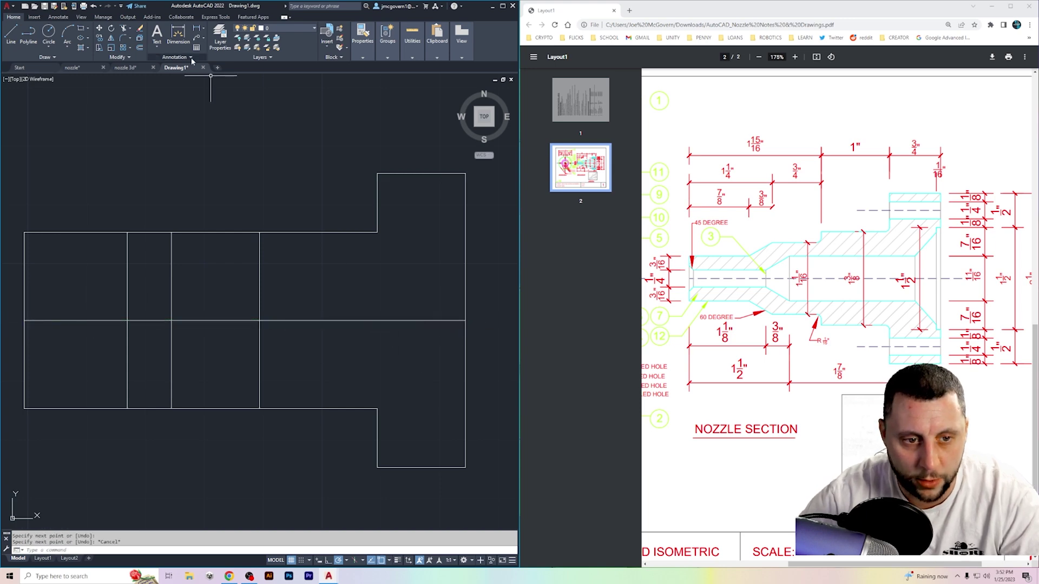
Offset the horizontal centre line by 17/32 both upward and downward
{"action": "left_click", "coordinate": [139, 47]}
{"action": "type", "text": "17"}
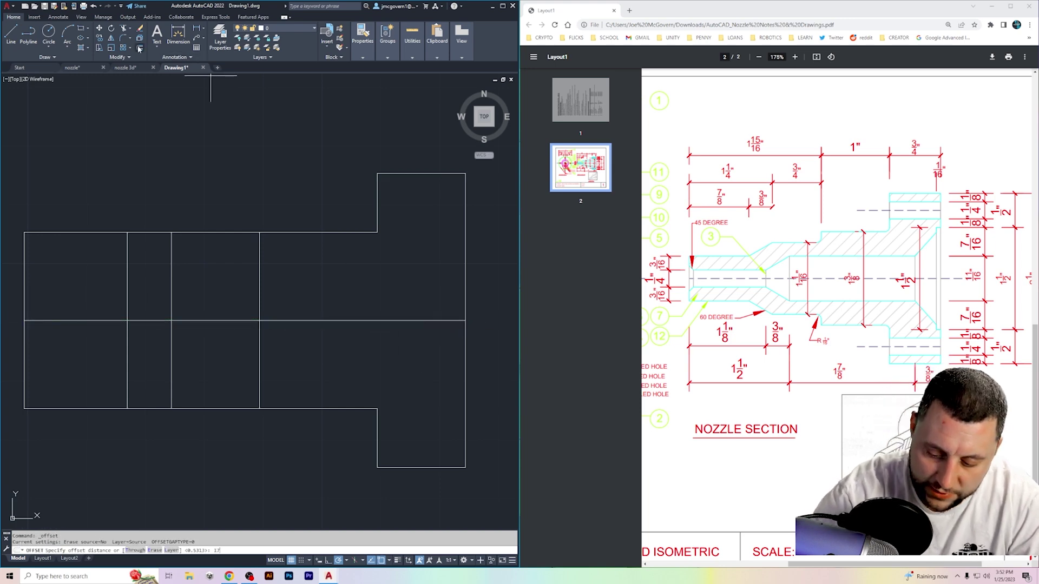
{"action": "type", "text": "/32"}
{"action": "key", "text": "Return"}
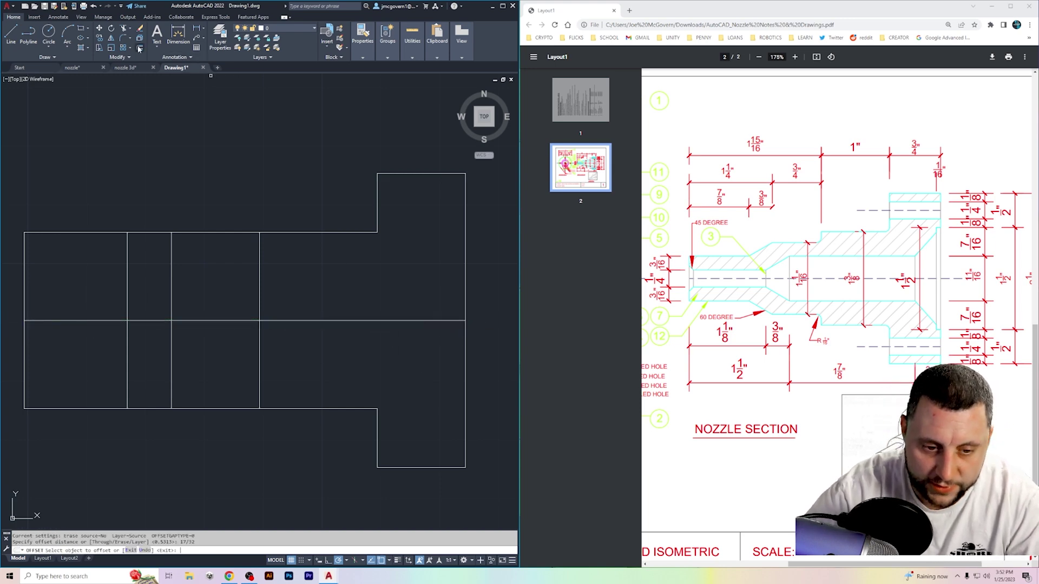
{"action": "left_click", "coordinate": [214, 321]}
{"action": "left_click", "coordinate": [216, 303]}
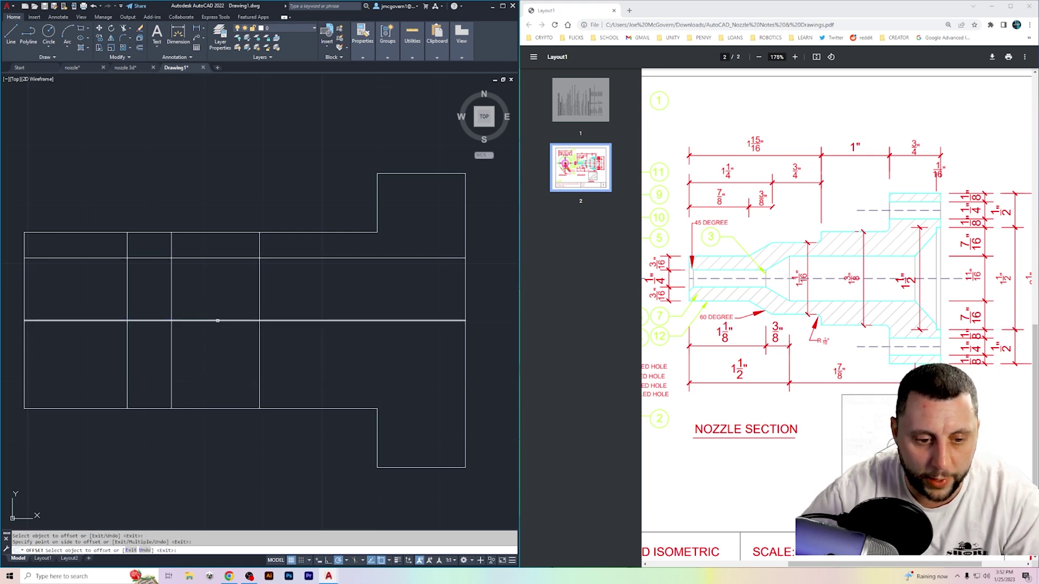
{"action": "left_click", "coordinate": [218, 321]}
{"action": "left_click", "coordinate": [218, 347]}
{"action": "key", "text": "Escape"}
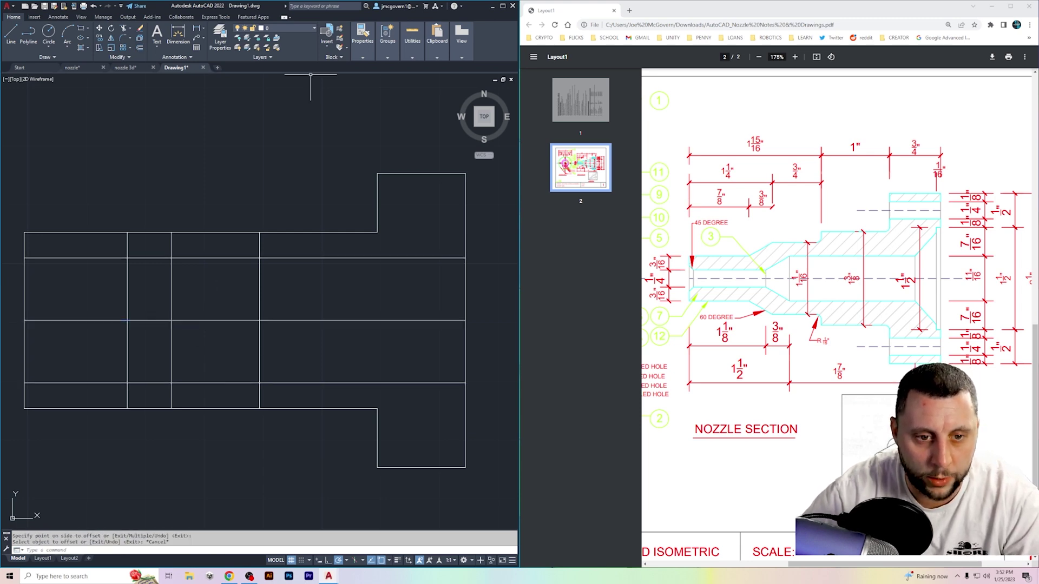
Check the vertical distance between the two offset centre-line copies with a temporary linear dimension
{"action": "left_click", "coordinate": [198, 31]}
{"action": "left_click", "coordinate": [259, 258]}
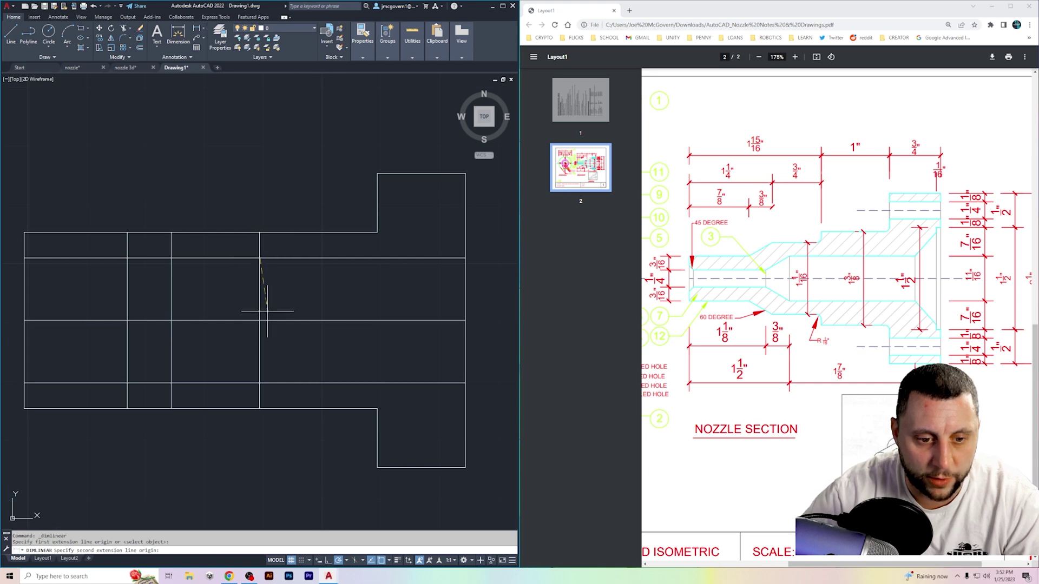
{"action": "left_click", "coordinate": [259, 381]}
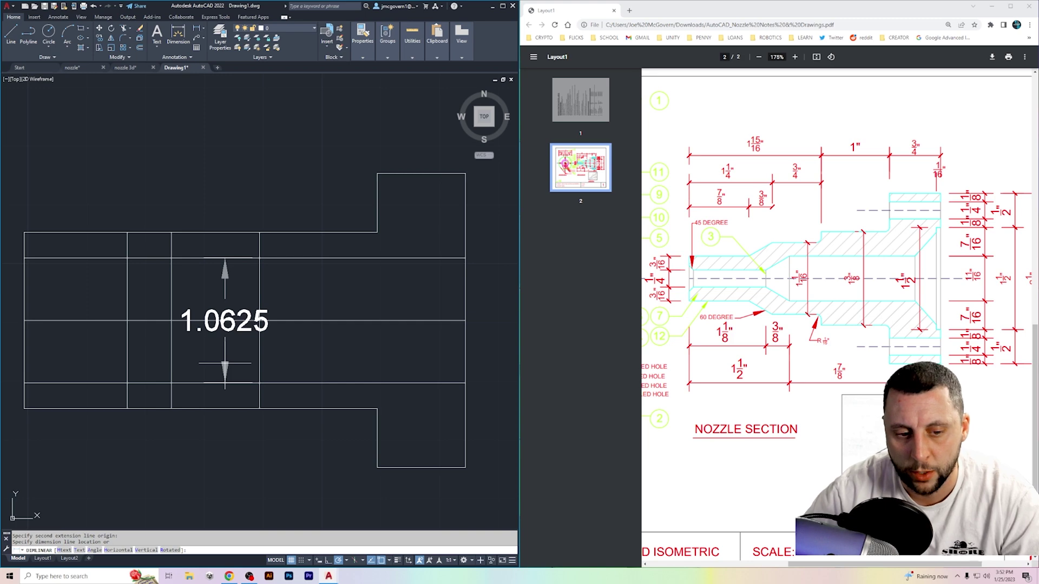
{"action": "key", "text": "Escape"}
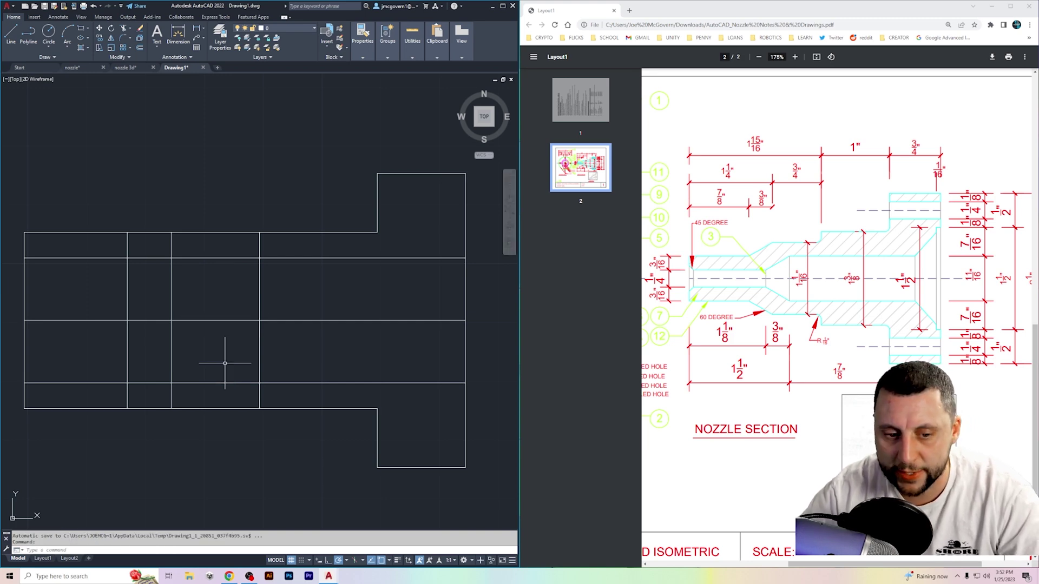
Trim both offset horizontal lines, keeping only their segments between the second and third inner vertical lines from the left
{"action": "type", "text": "tr"}
{"action": "key", "text": "Return"}
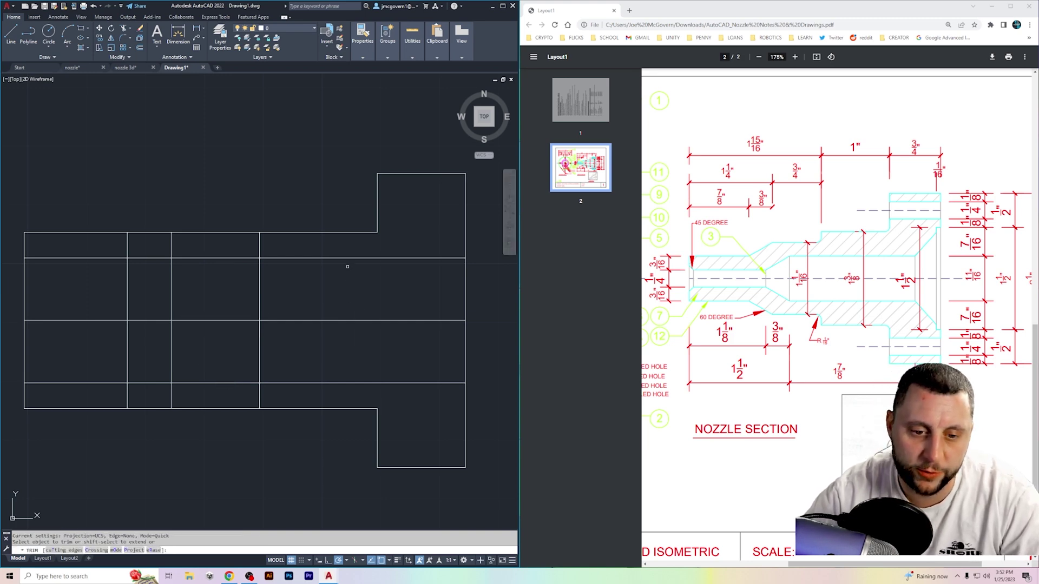
{"action": "left_click", "coordinate": [347, 258]}
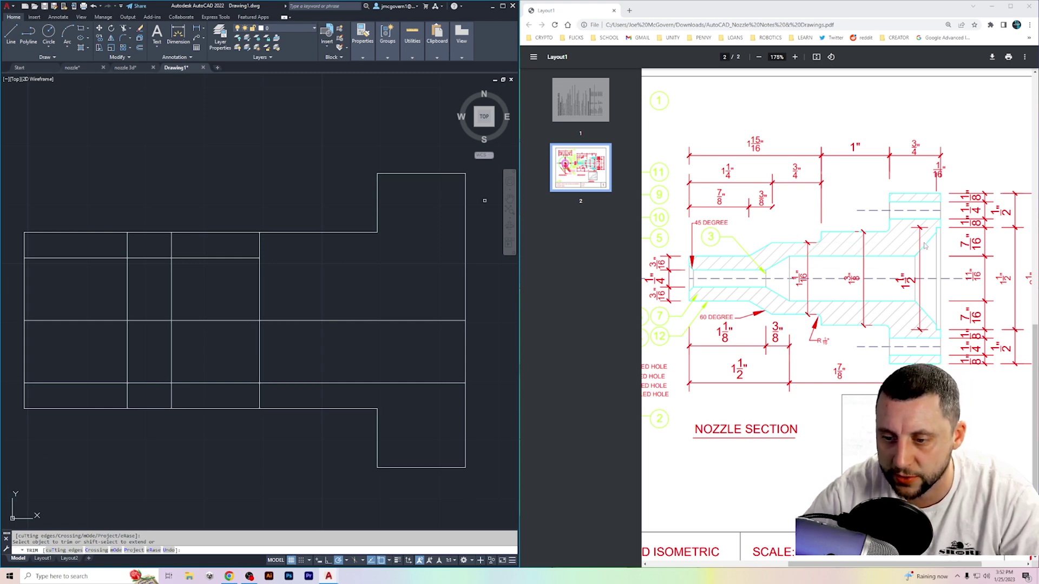
{"action": "left_click", "coordinate": [293, 382]}
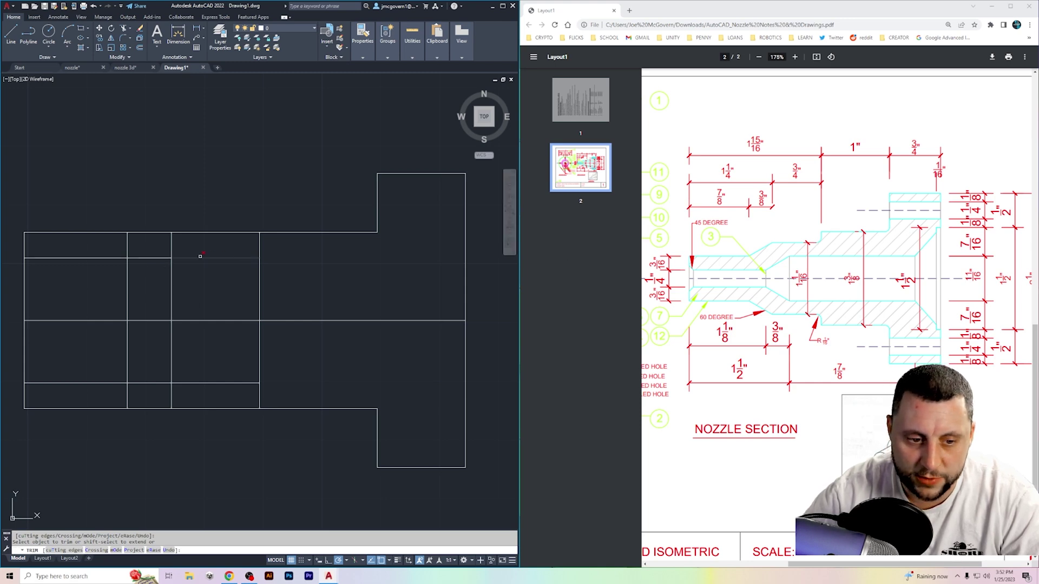
{"action": "left_click", "coordinate": [169, 257]}
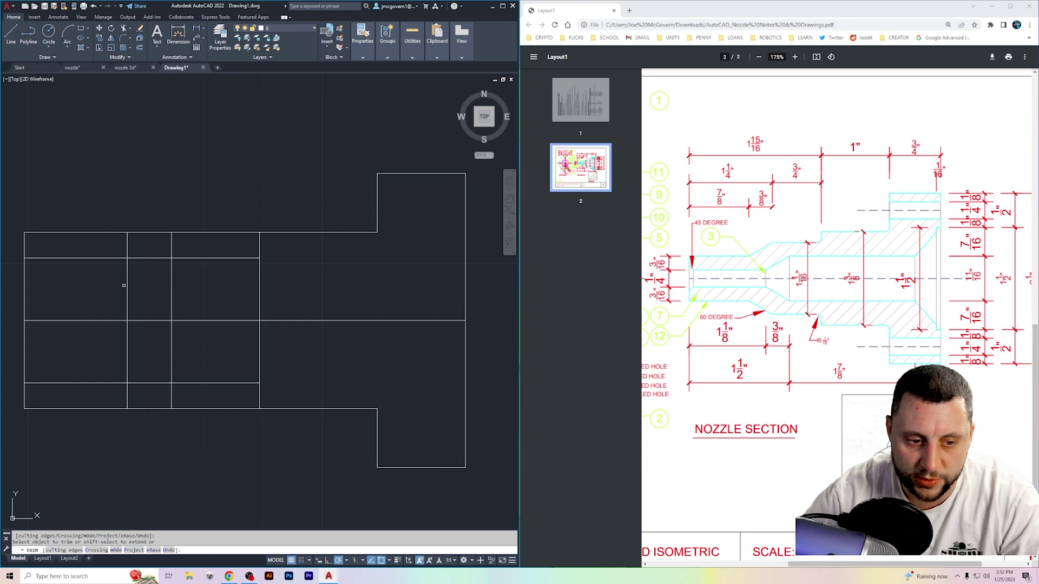
{"action": "left_click", "coordinate": [131, 258]}
{"action": "left_click", "coordinate": [116, 258]}
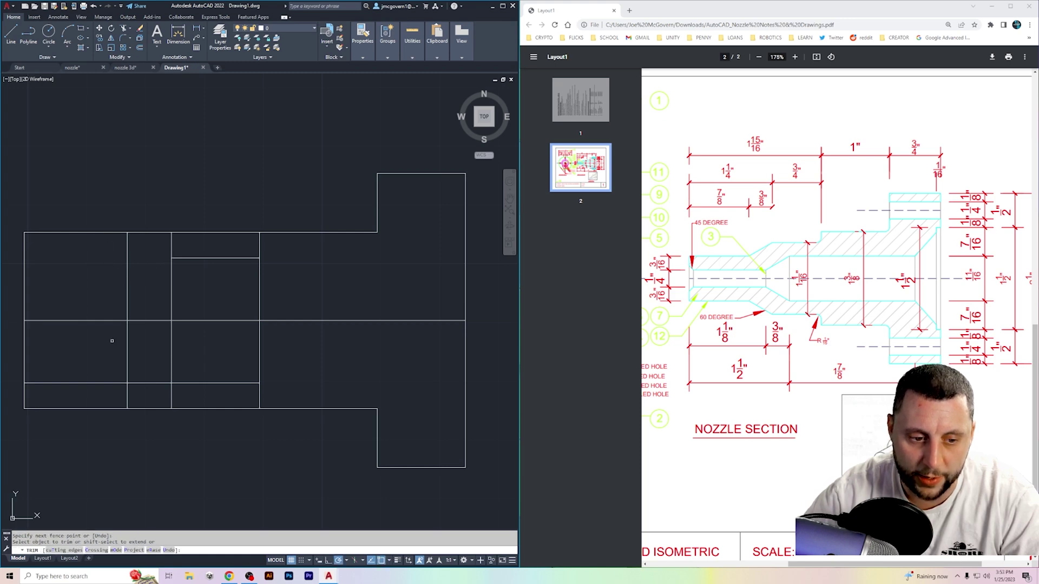
{"action": "left_click", "coordinate": [106, 383]}
{"action": "left_click", "coordinate": [148, 383]}
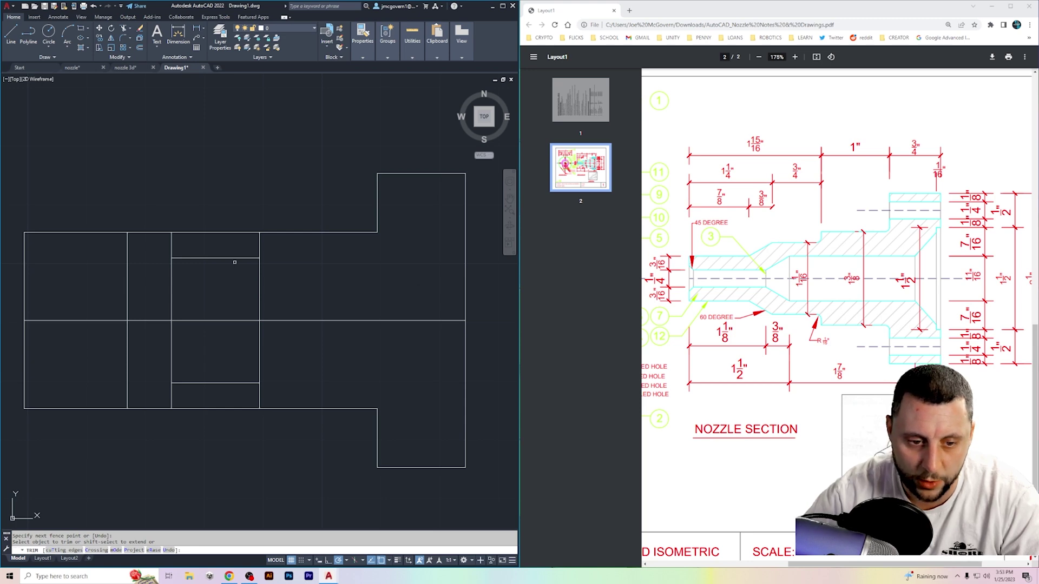
Trim away the outer horizontal edges left of the third inner vertical line, and that line's span between the two offset horizontals
{"action": "left_click", "coordinate": [230, 246]}
{"action": "key", "text": "Return"}
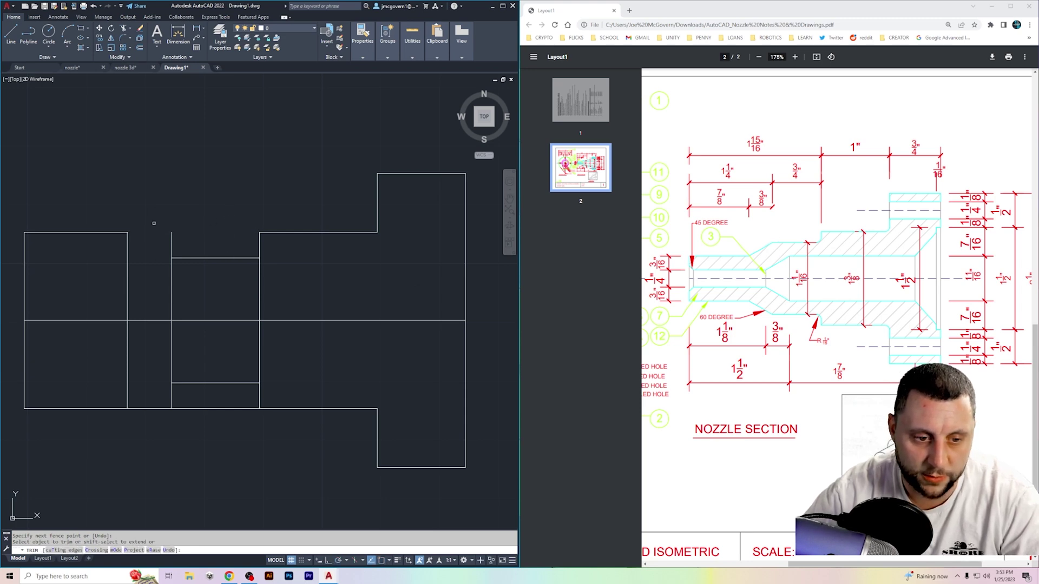
{"action": "left_click_drag", "start_coordinate": [115, 397], "coordinate": [113, 416]}
{"action": "mouse_move", "coordinate": [130, 420]}
{"action": "left_mouse_down"}
{"action": "mouse_move", "coordinate": [150, 398]}
{"action": "mouse_move", "coordinate": [158, 414]}
{"action": "mouse_move", "coordinate": [202, 396]}
{"action": "mouse_move", "coordinate": [233, 427]}
{"action": "left_mouse_up"}
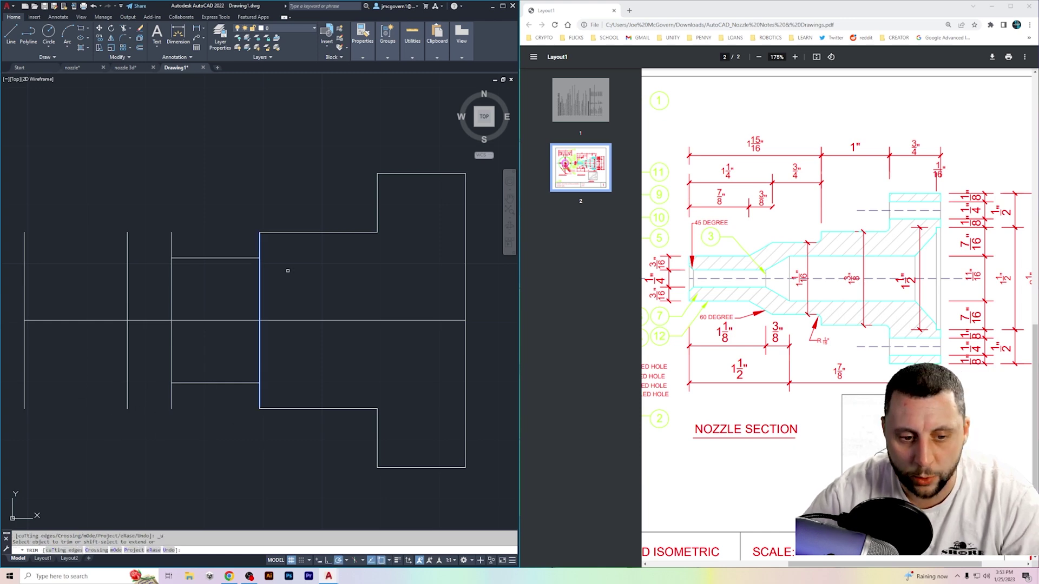
{"action": "mouse_move", "coordinate": [285, 267]}
{"action": "left_mouse_down"}
{"action": "mouse_move", "coordinate": [236, 292]}
{"action": "mouse_move", "coordinate": [258, 336]}
{"action": "left_mouse_up"}
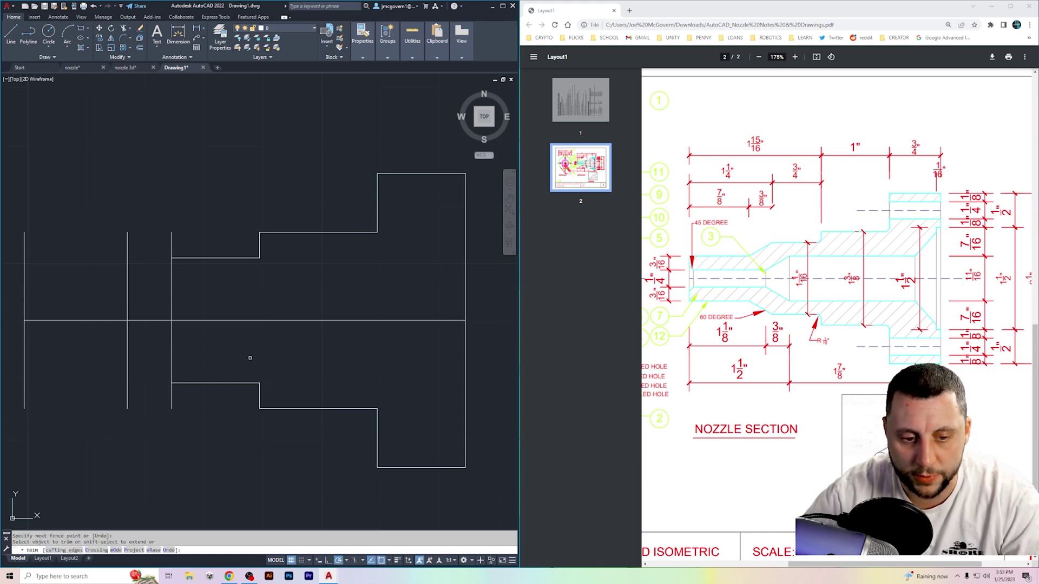
{"action": "key", "text": "Escape"}
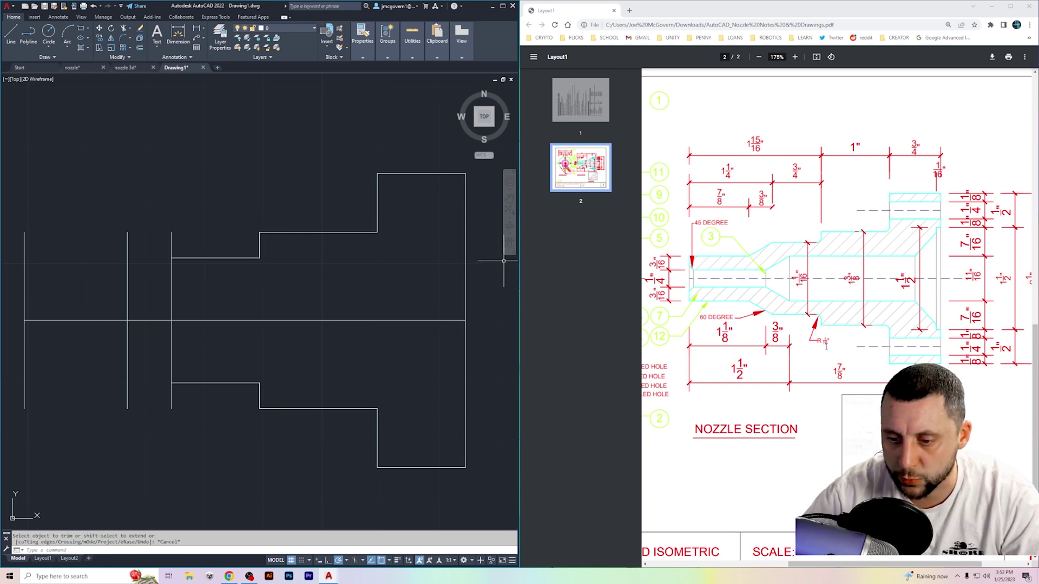
Fillet the upper and lower inner corners where the narrower body meets the first step with a 1/16 radius
{"action": "left_click", "coordinate": [124, 41]}
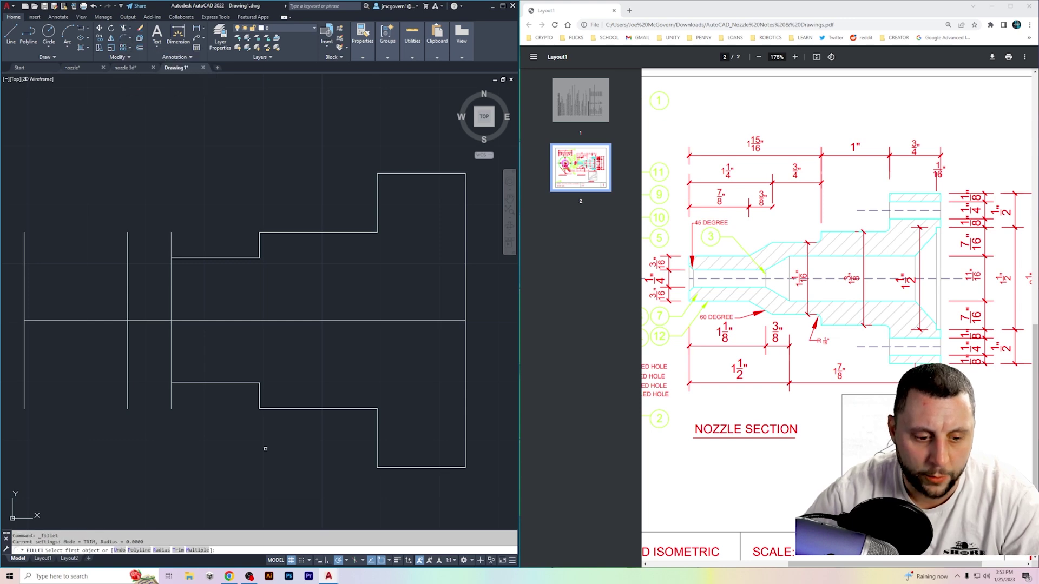
{"action": "left_click", "coordinate": [165, 549]}
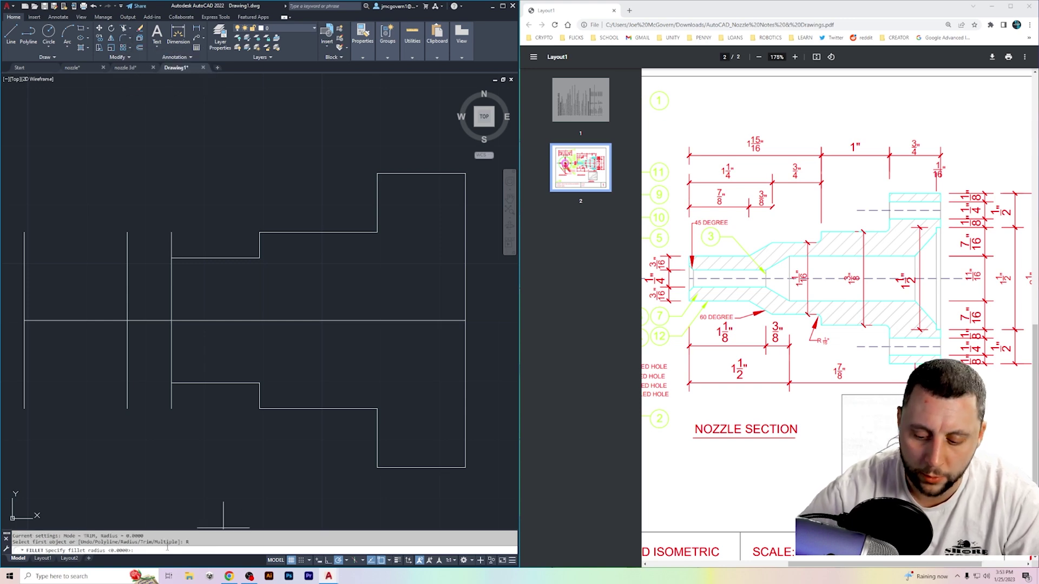
{"action": "key", "text": "Return"}
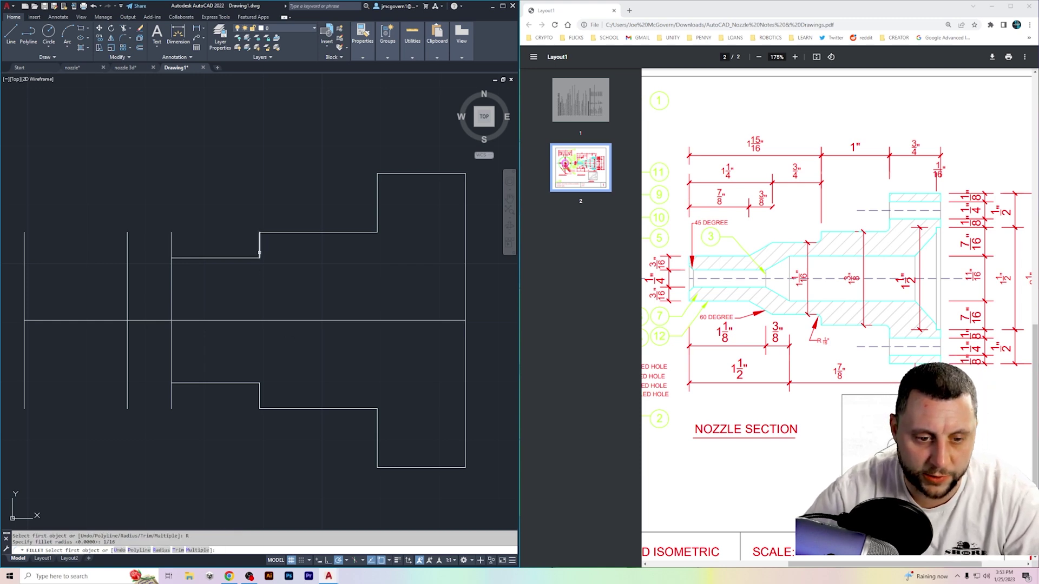
{"action": "left_click", "coordinate": [260, 253]}
{"action": "left_click", "coordinate": [250, 258]}
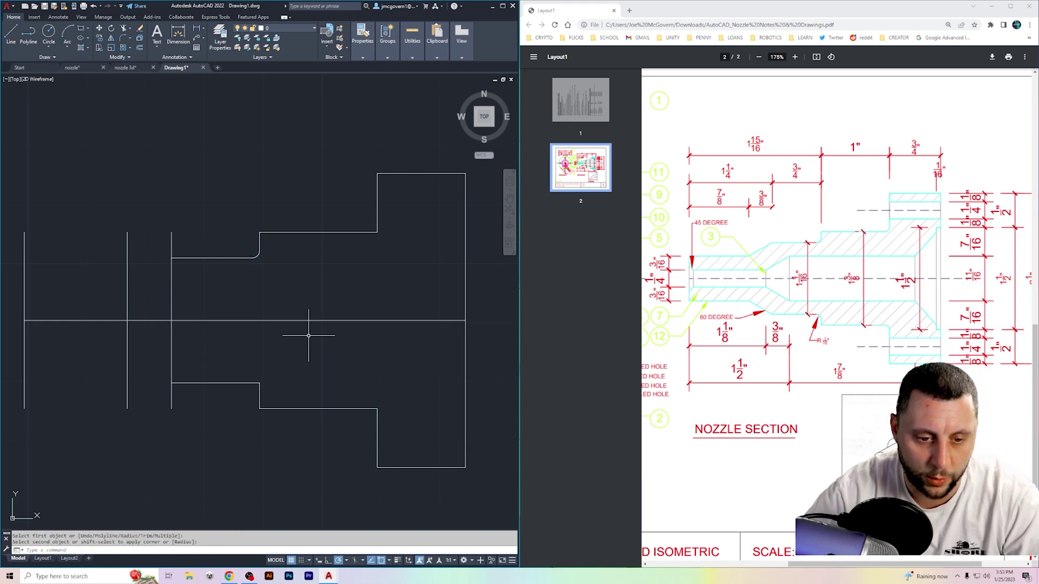
{"action": "key", "text": "Return"}
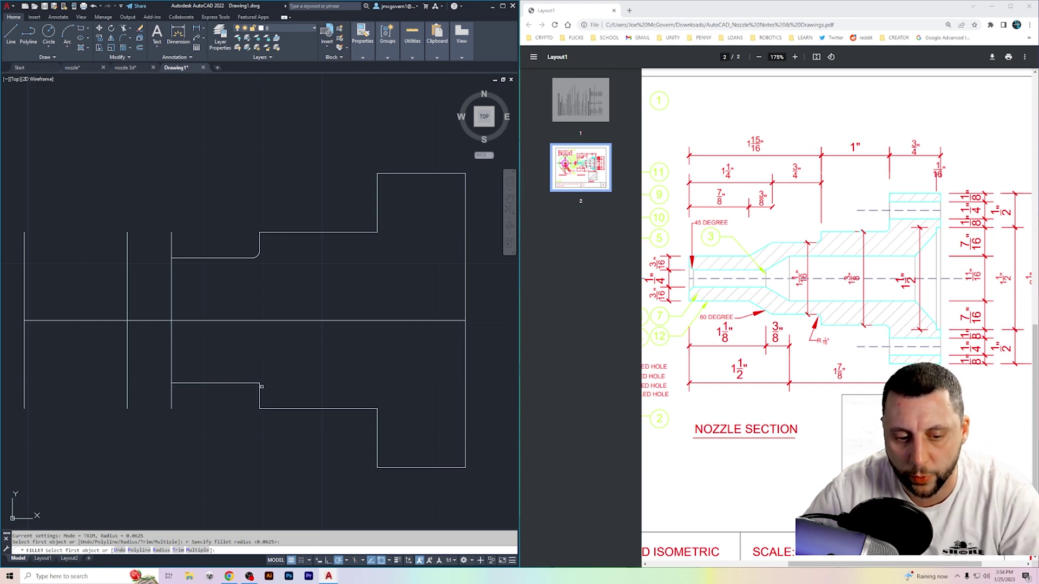
{"action": "left_click", "coordinate": [247, 382]}
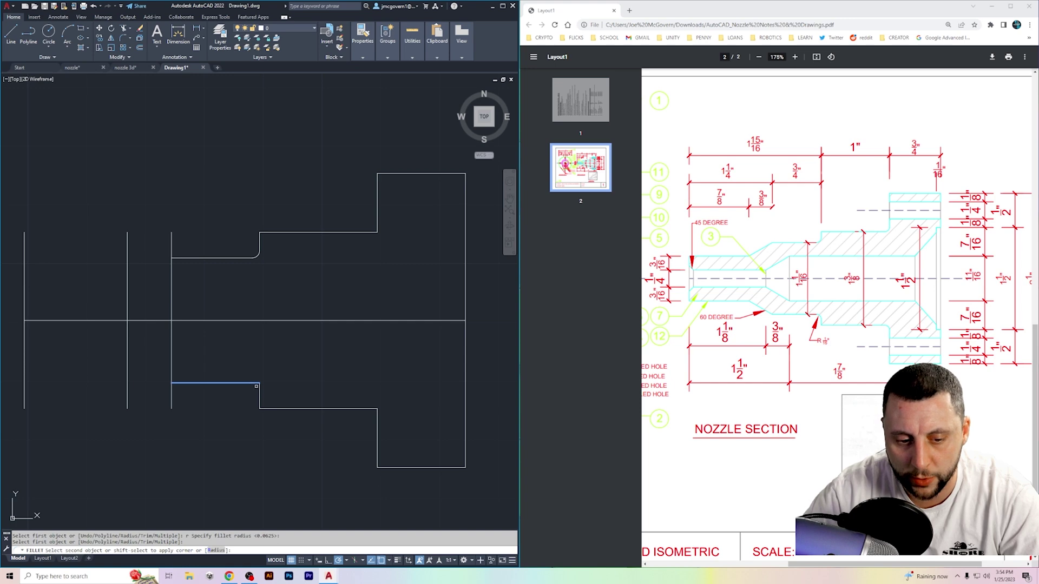
{"action": "left_click", "coordinate": [259, 396]}
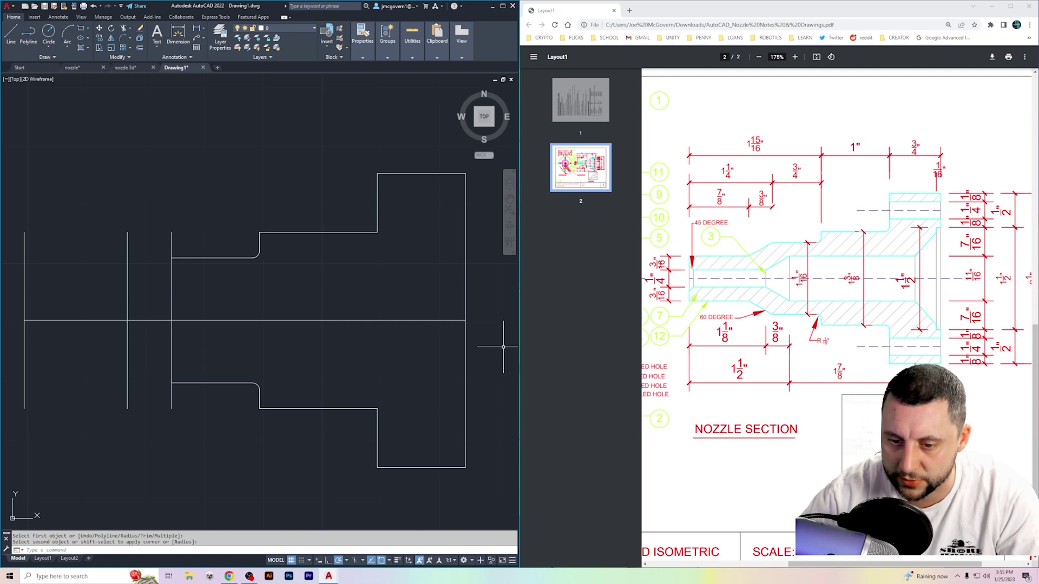
Offset the horizontal centre line by 1/8 both upward and downward to form the bore edges
{"action": "left_click", "coordinate": [141, 47]}
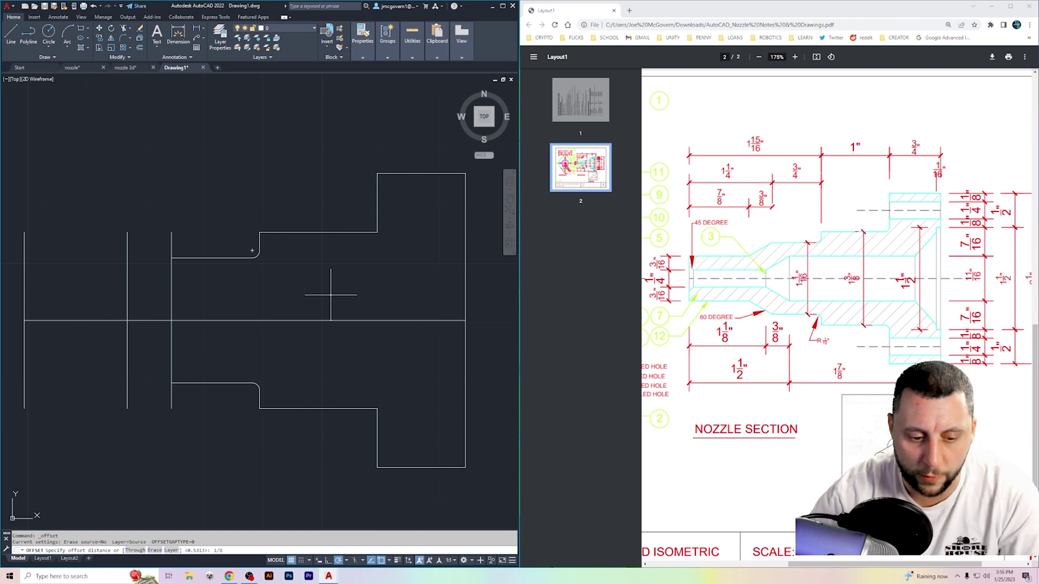
{"action": "key", "text": "Return"}
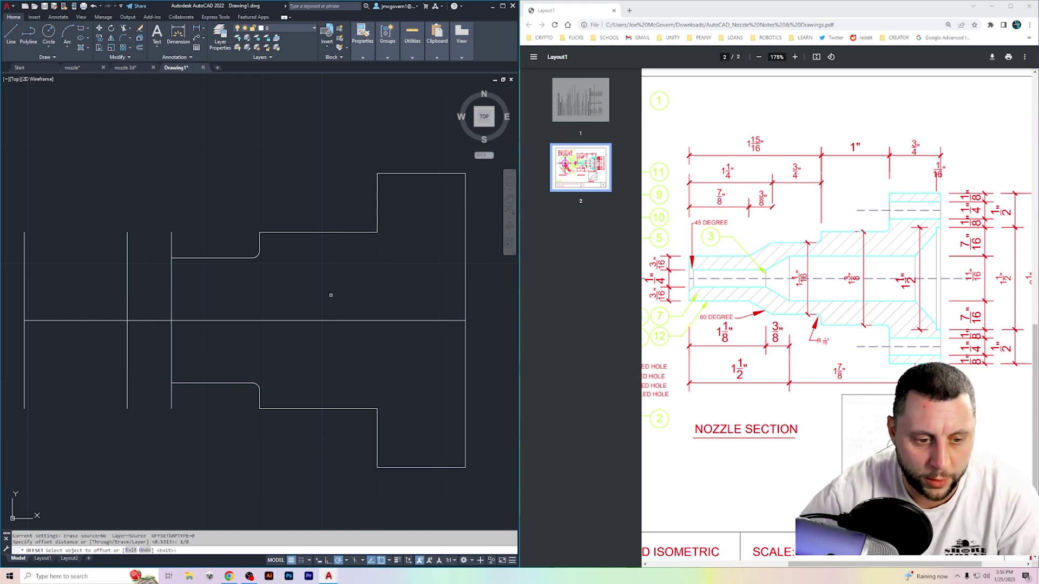
{"action": "left_click", "coordinate": [38, 320]}
{"action": "left_click", "coordinate": [37, 311]}
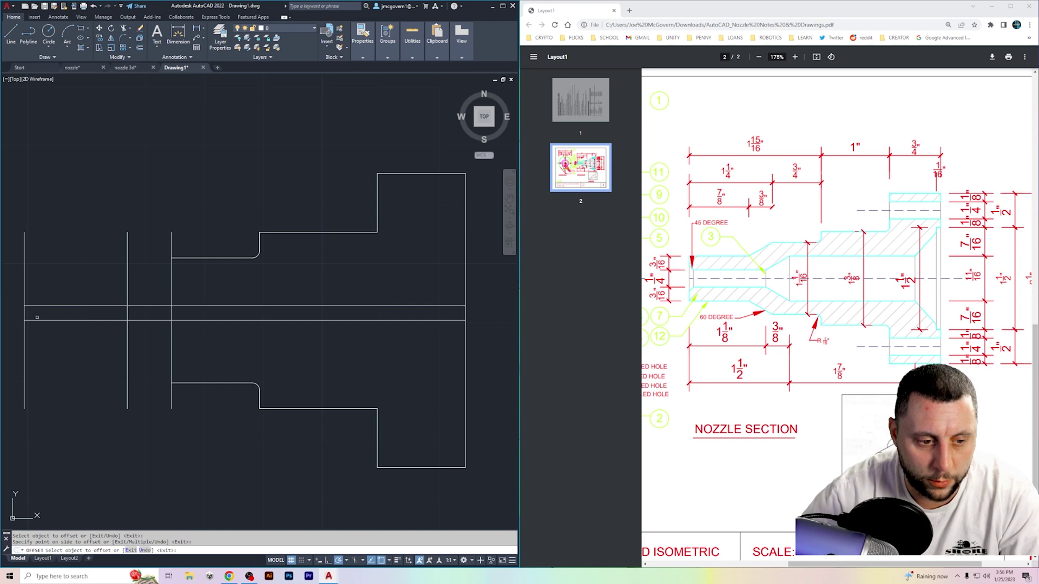
{"action": "left_click", "coordinate": [35, 320]}
{"action": "left_click", "coordinate": [35, 339]}
{"action": "key", "text": "Return"}
Offset the upper bore line upward and the lower bore line downward by 3/16
{"action": "key", "text": "Return"}
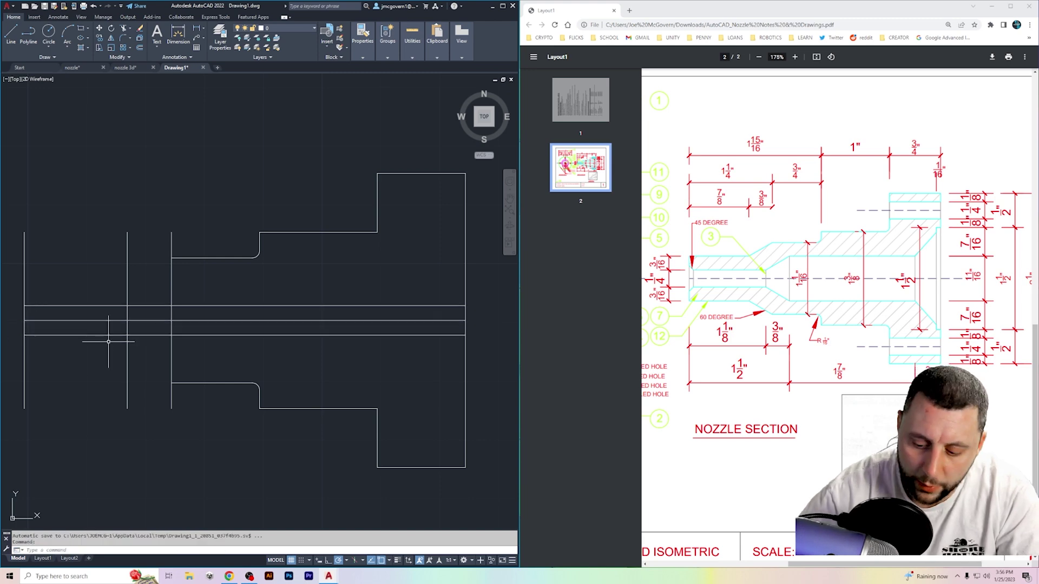
{"action": "type", "text": "3/16"}
{"action": "key", "text": "Return"}
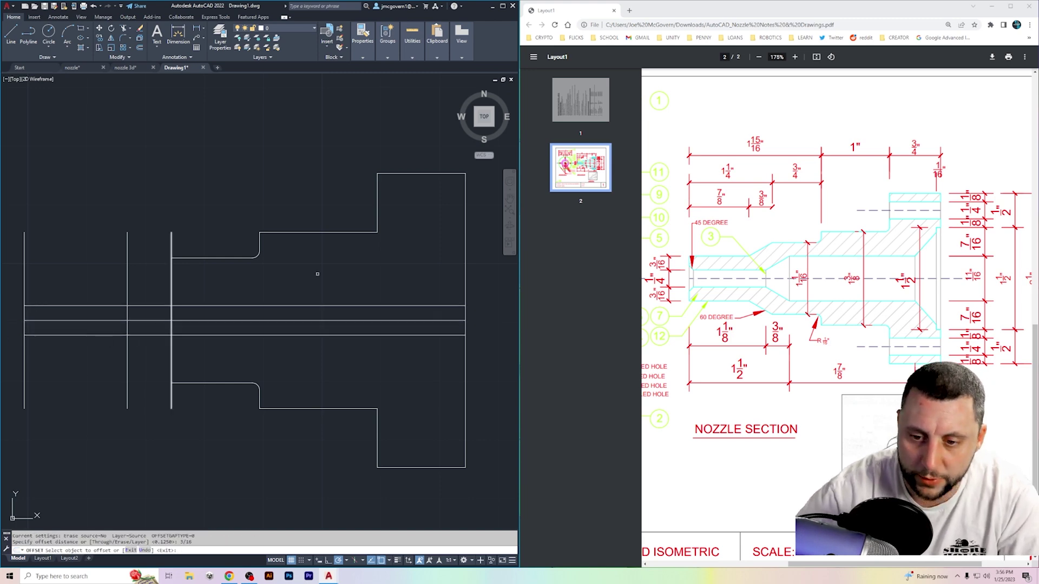
{"action": "left_click", "coordinate": [89, 306]}
{"action": "left_click", "coordinate": [89, 292]}
{"action": "left_click", "coordinate": [92, 336]}
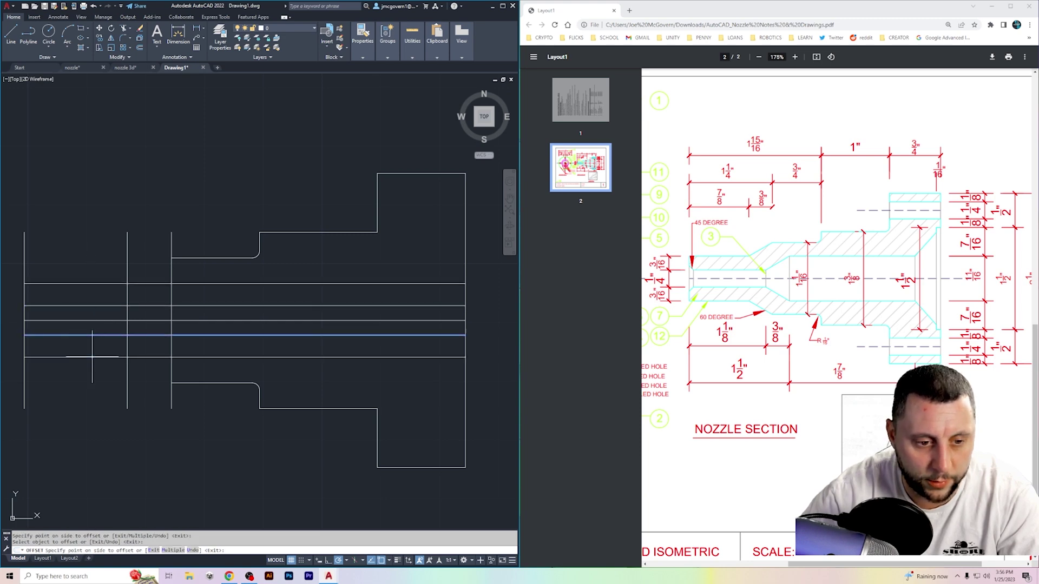
{"action": "key", "text": "Escape"}
Draw the upper taper from where the first inner vertical crosses the topmost offset line to the left end of the upper filleted edge
{"action": "scroll", "coordinate": [149, 266], "scroll_direction": "up", "scroll_amount": 2}
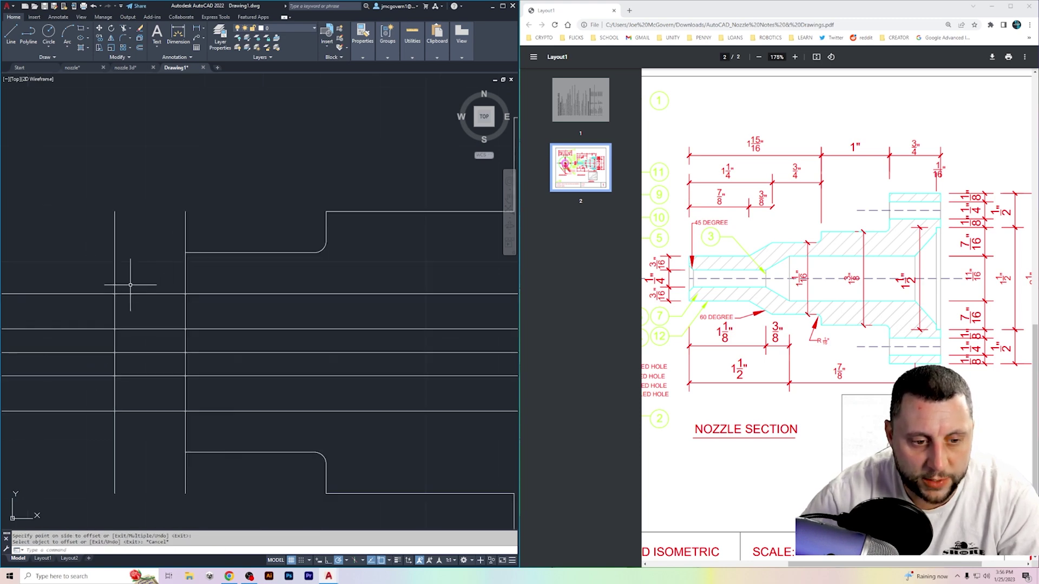
{"action": "left_click", "coordinate": [11, 33]}
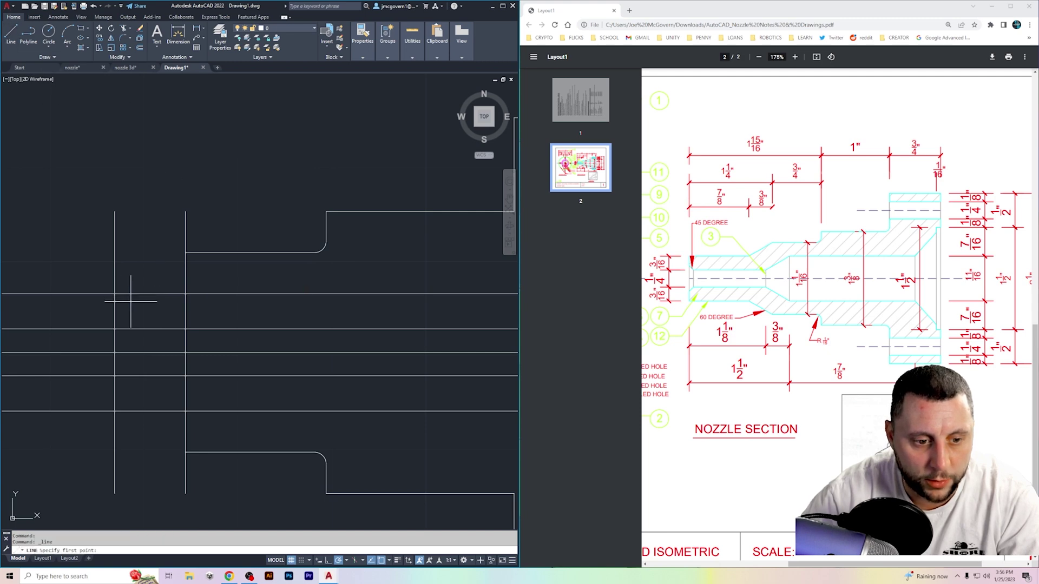
{"action": "left_click", "coordinate": [114, 293]}
{"action": "left_click", "coordinate": [185, 252]}
{"action": "key", "text": "Escape"}
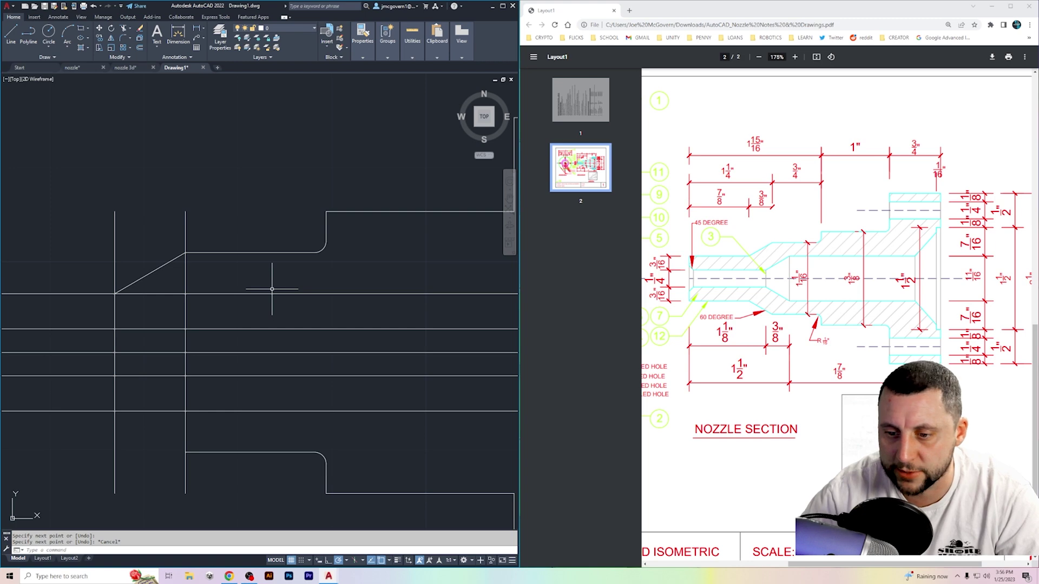
Draw the lower taper from where the first inner vertical crosses the lowest offset line to the left end of the lower filleted edge
{"action": "key", "text": "space"}
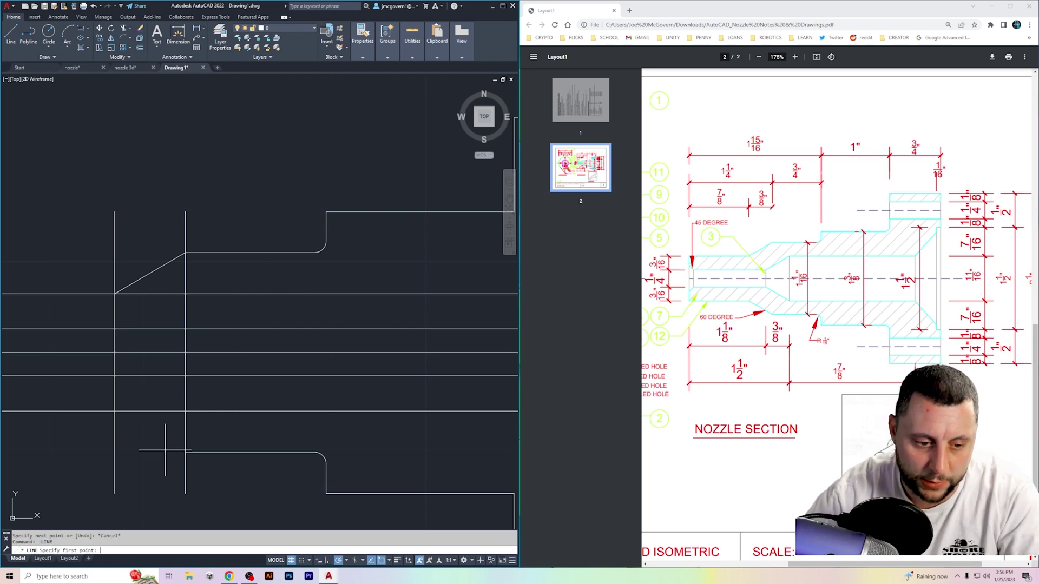
{"action": "left_click", "coordinate": [11, 33]}
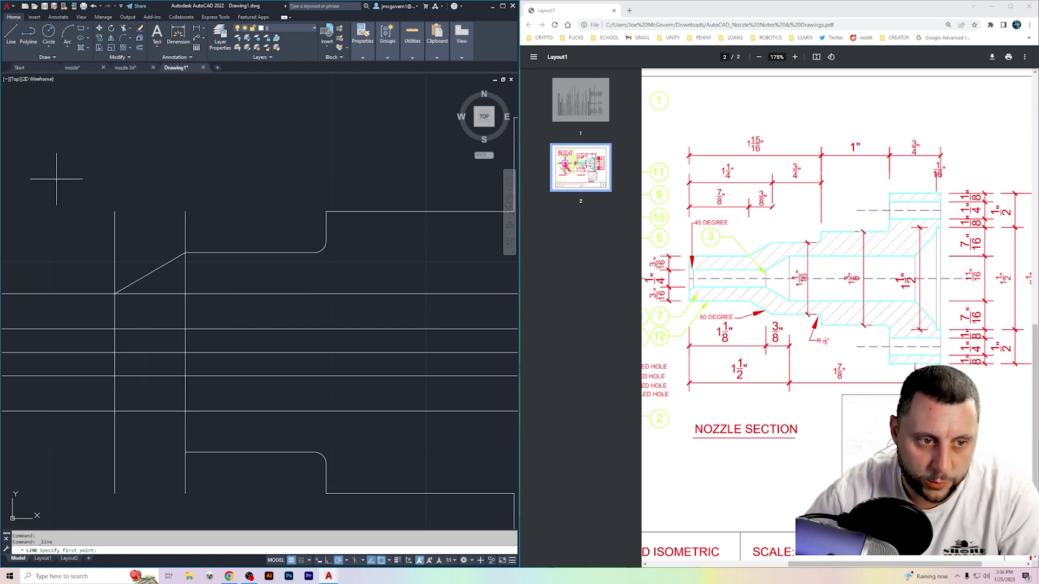
{"action": "left_click", "coordinate": [115, 411]}
{"action": "left_click", "coordinate": [185, 452]}
{"action": "key", "text": "Escape"}
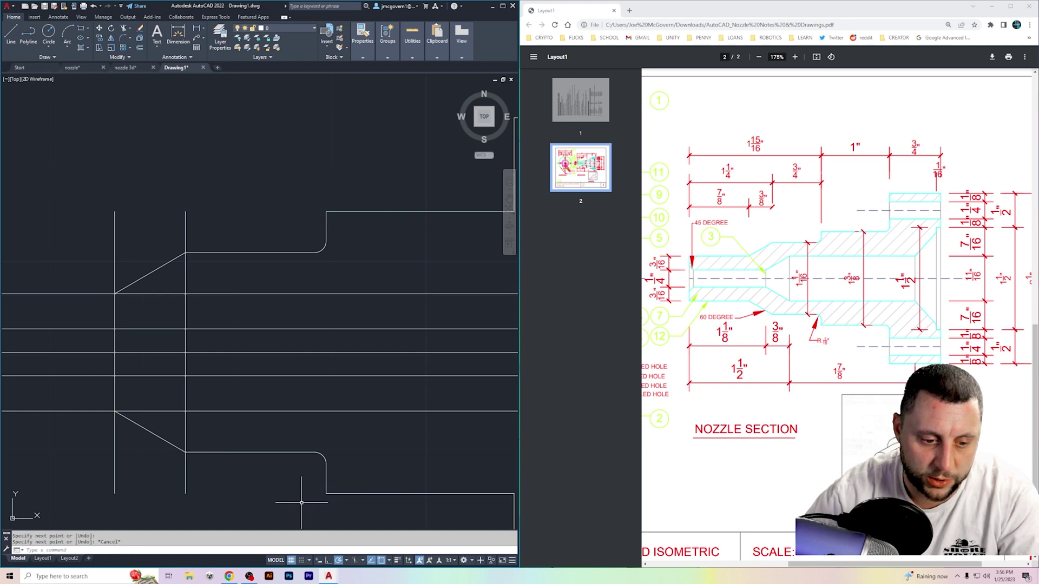
Check which object snap modes are enabled in the drafting settings
{"action": "type", "text": "os"}
{"action": "key", "text": "space"}
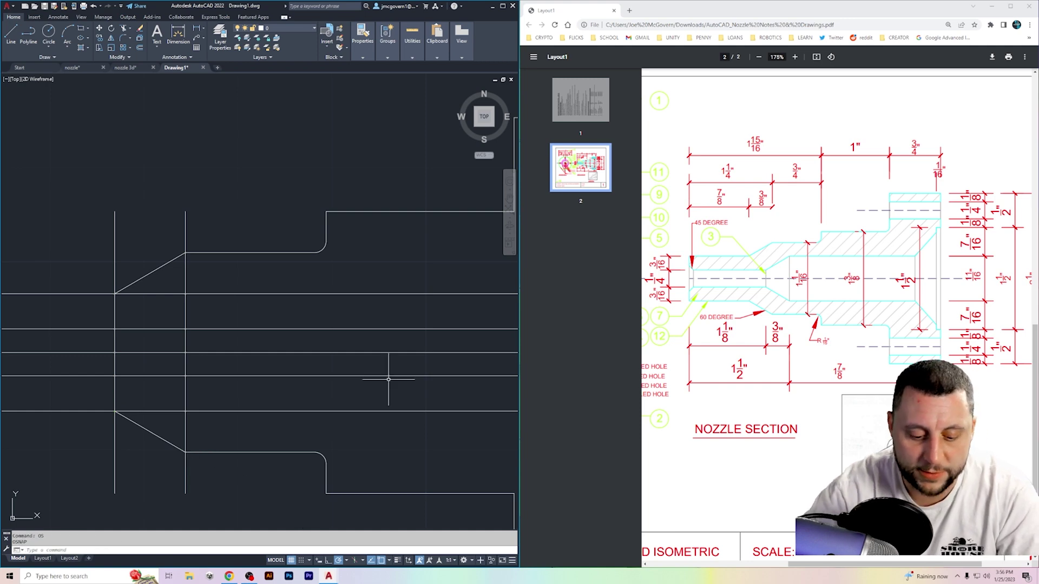
{"action": "type", "text": "os"}
{"action": "key", "text": "space"}
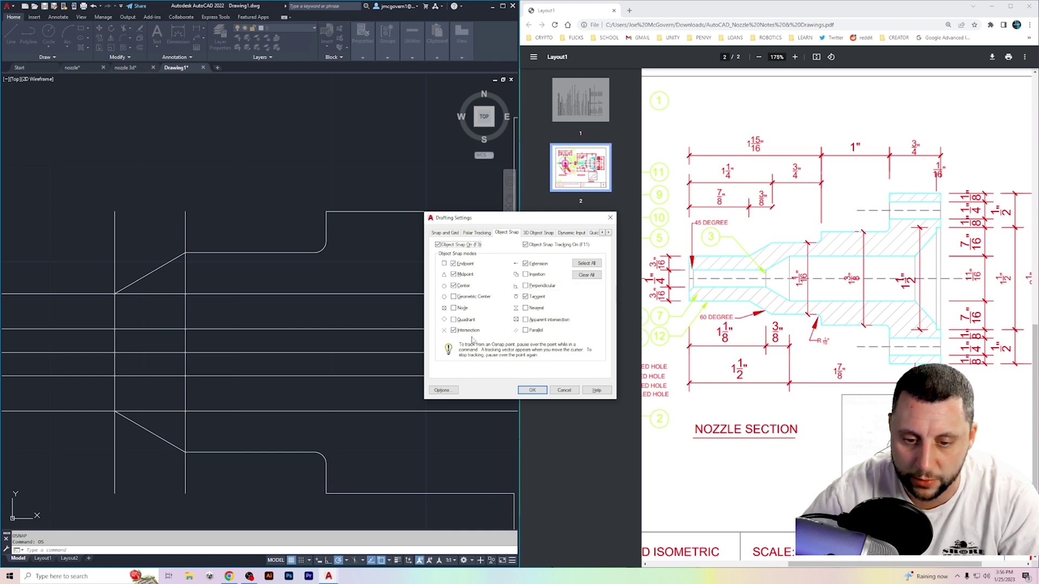
{"action": "left_click", "coordinate": [532, 390]}
Delete the two inner vertical construction lines at the ends of the tapers
{"action": "left_click", "coordinate": [213, 335]}
{"action": "left_click", "coordinate": [155, 363]}
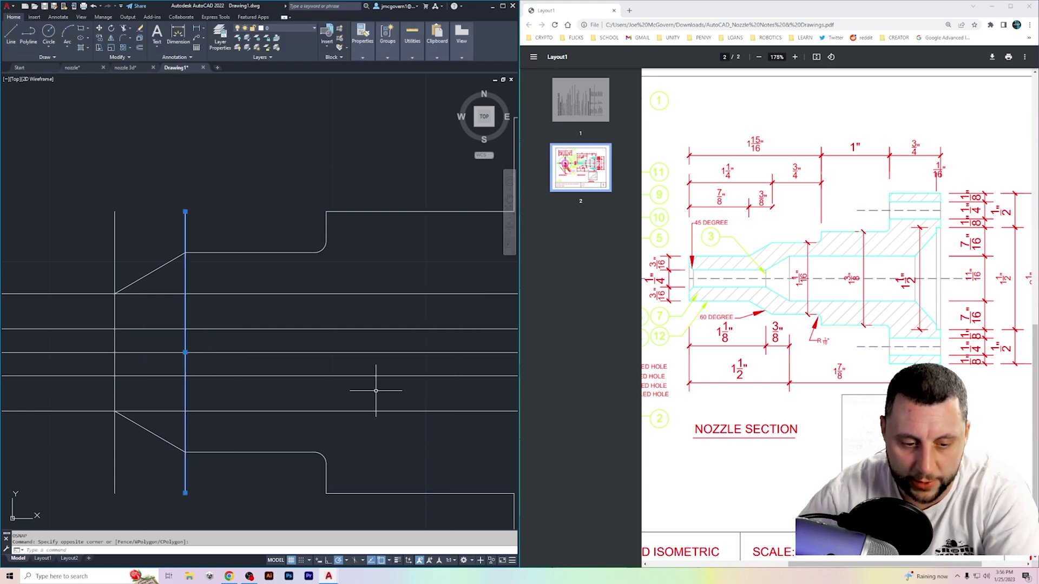
{"action": "key", "text": "Delete"}
{"action": "left_click", "coordinate": [114, 308]}
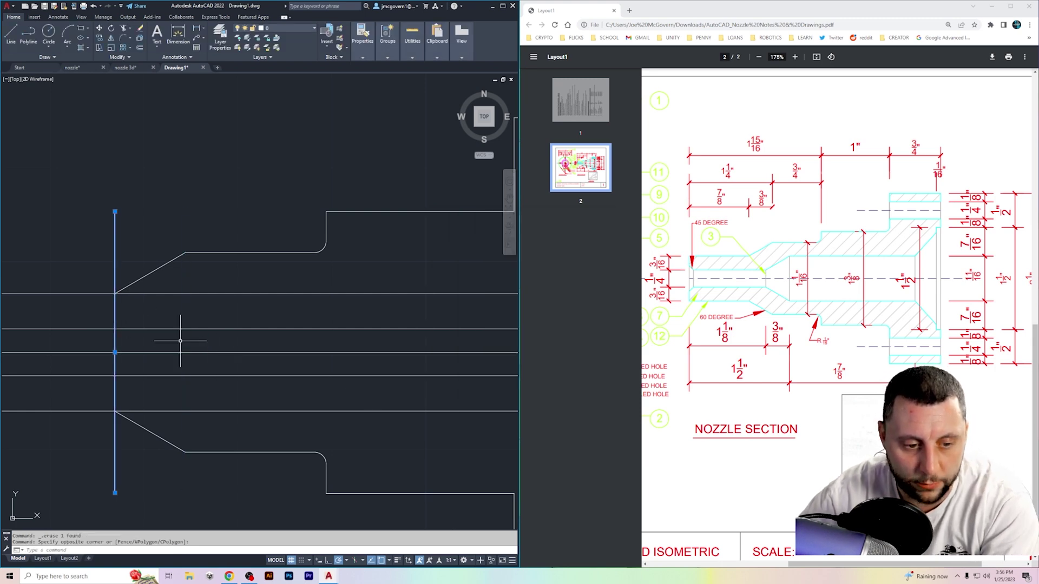
{"action": "key", "text": "Delete"}
Trim the left vertical edge's overhanging ends back to the outermost horizontal lines
{"action": "scroll", "coordinate": [180, 341], "scroll_direction": "down", "scroll_amount": 2}
{"action": "type", "text": "tr"}
{"action": "key", "text": "Return"}
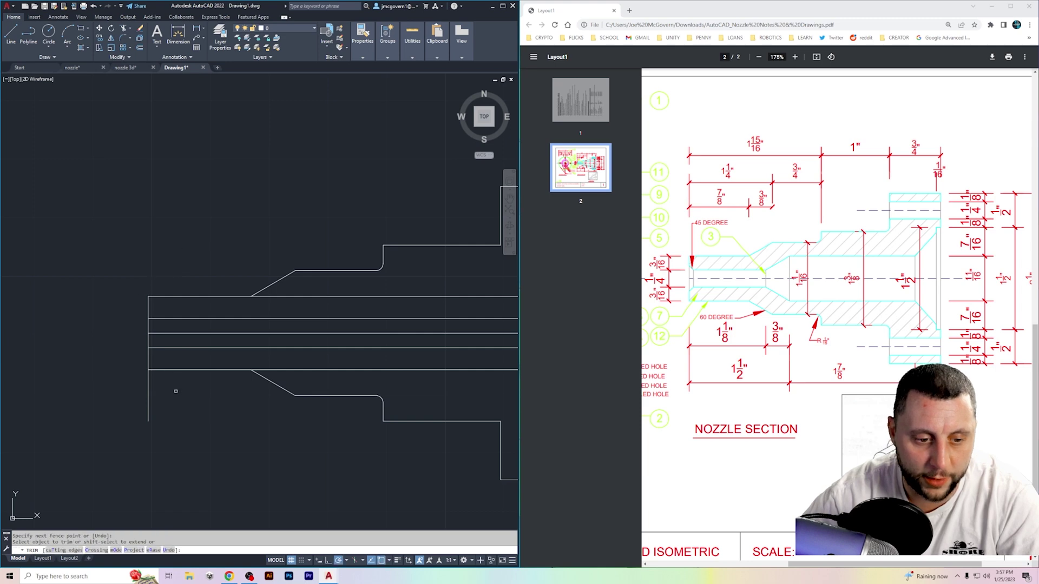
{"action": "left_click_drag", "start_coordinate": [176, 390], "coordinate": [116, 397]}
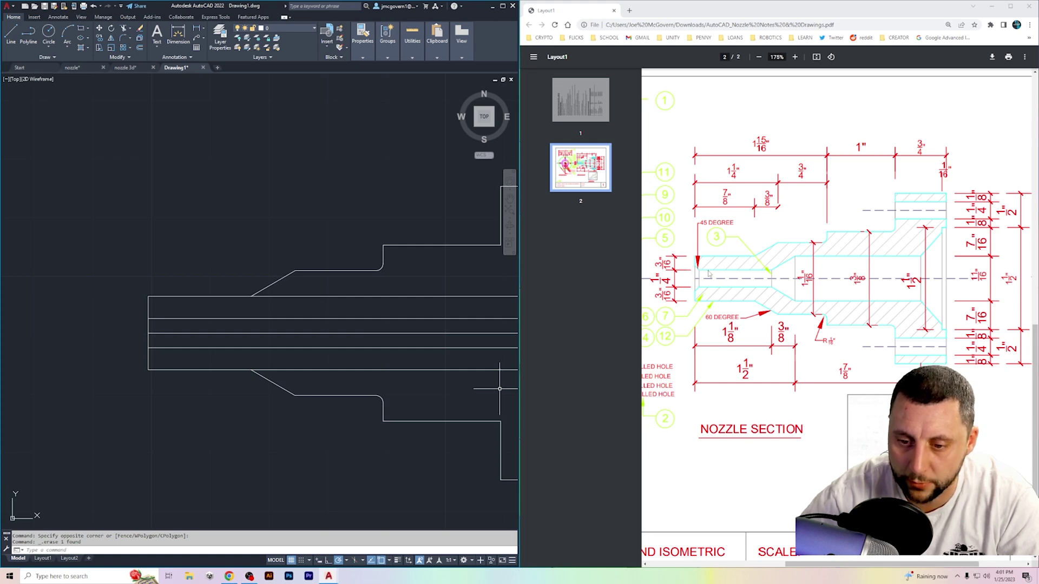
Switch to the PDF and examine the 45 degree chamfer at the nozzle tip in the section view and the concentric circles in the end view
{"action": "scroll", "coordinate": [708, 274], "scroll_direction": "up", "scroll_amount": 4, "text": "ctrl"}
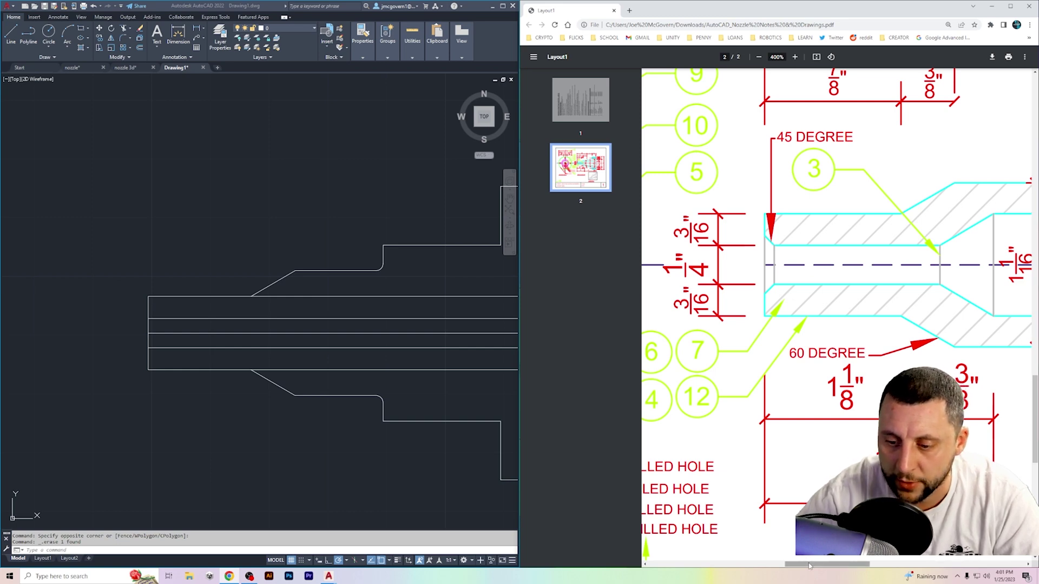
{"action": "mouse_move", "coordinate": [810, 566]}
{"action": "left_mouse_down"}
{"action": "mouse_move", "coordinate": [729, 566]}
{"action": "mouse_move", "coordinate": [751, 567]}
{"action": "left_mouse_up"}
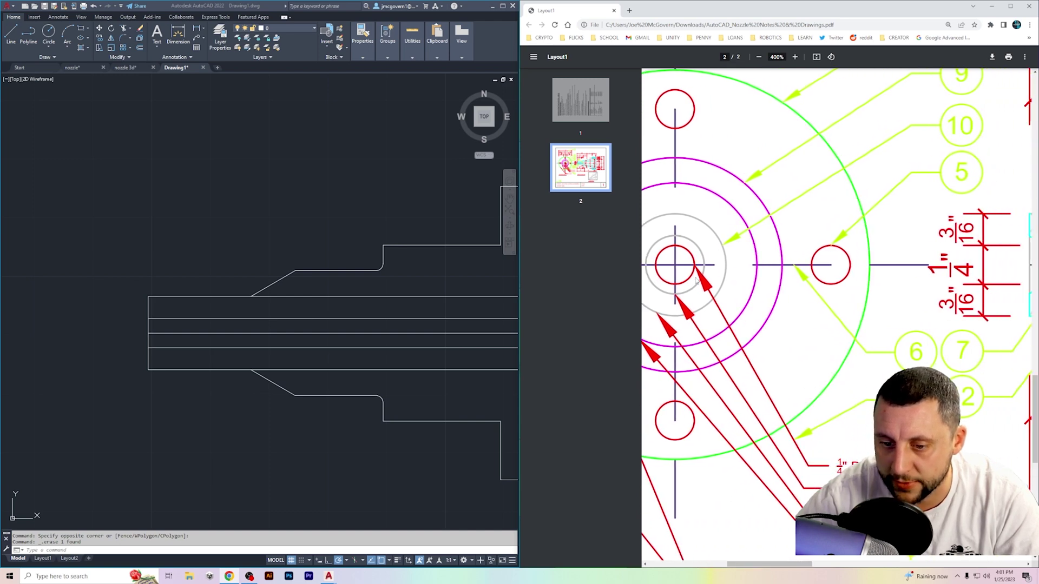
{"action": "left_click_drag", "start_coordinate": [771, 562], "coordinate": [822, 563]}
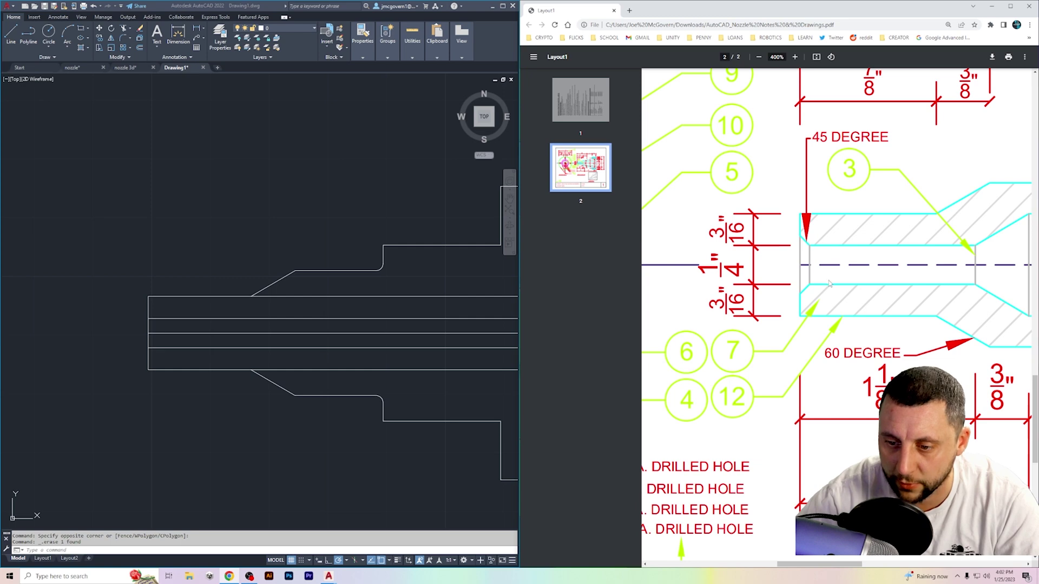
{"action": "left_click_drag", "start_coordinate": [828, 564], "coordinate": [757, 565]}
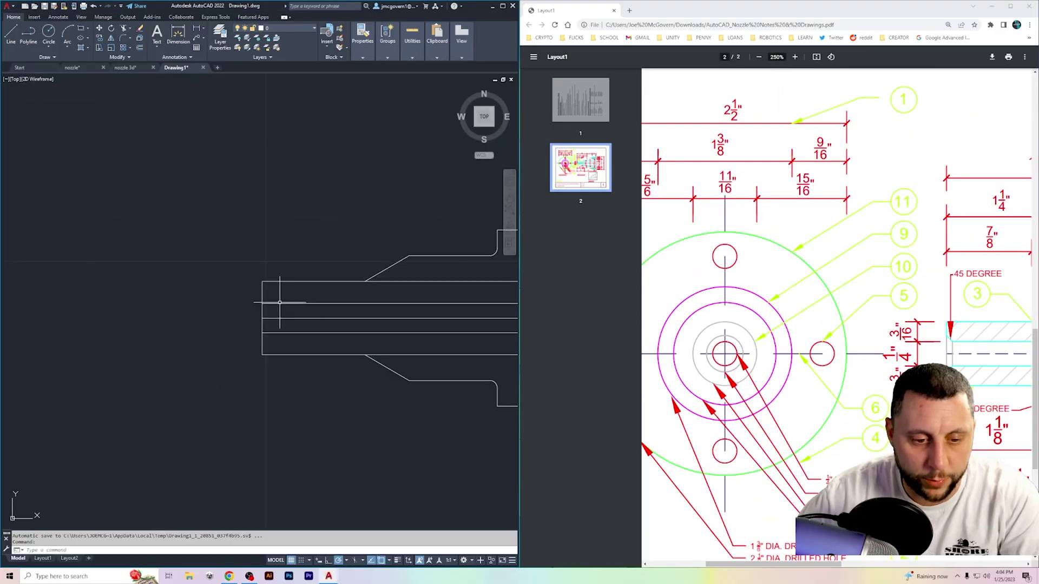
Offset the nozzle tip's left vertical edge 1/16 inward
{"action": "scroll", "coordinate": [280, 302], "scroll_direction": "up", "scroll_amount": 3}
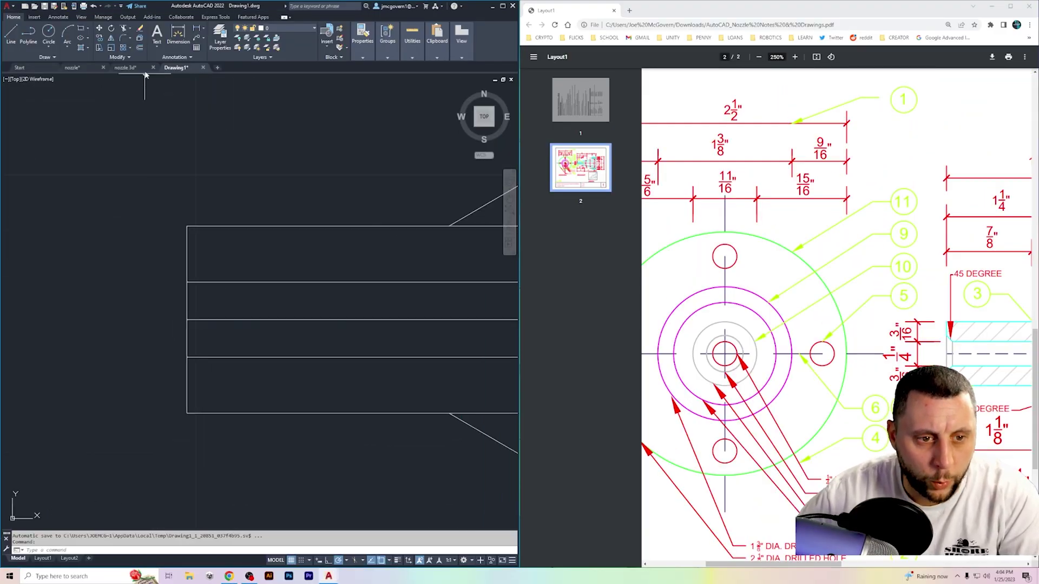
{"action": "left_click", "coordinate": [139, 50]}
{"action": "type", "text": "1/16"}
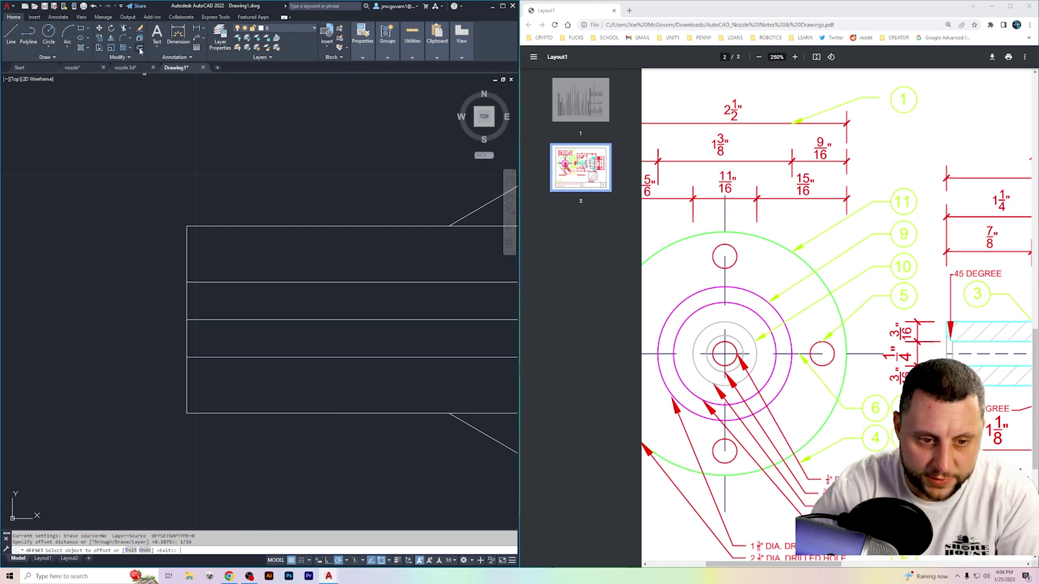
{"action": "key", "text": "Return"}
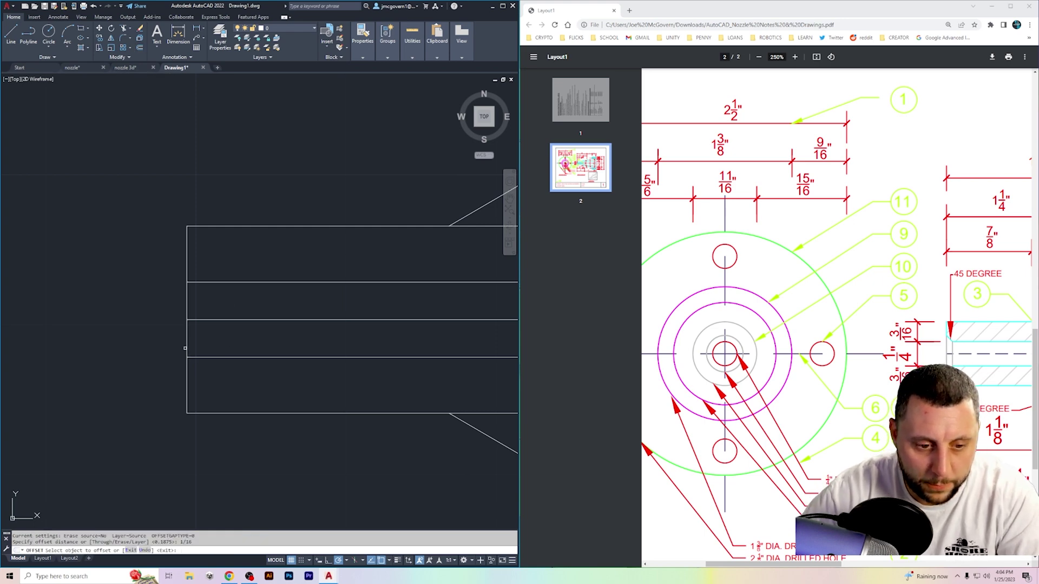
{"action": "left_click", "coordinate": [186, 348]}
{"action": "left_click", "coordinate": [241, 364]}
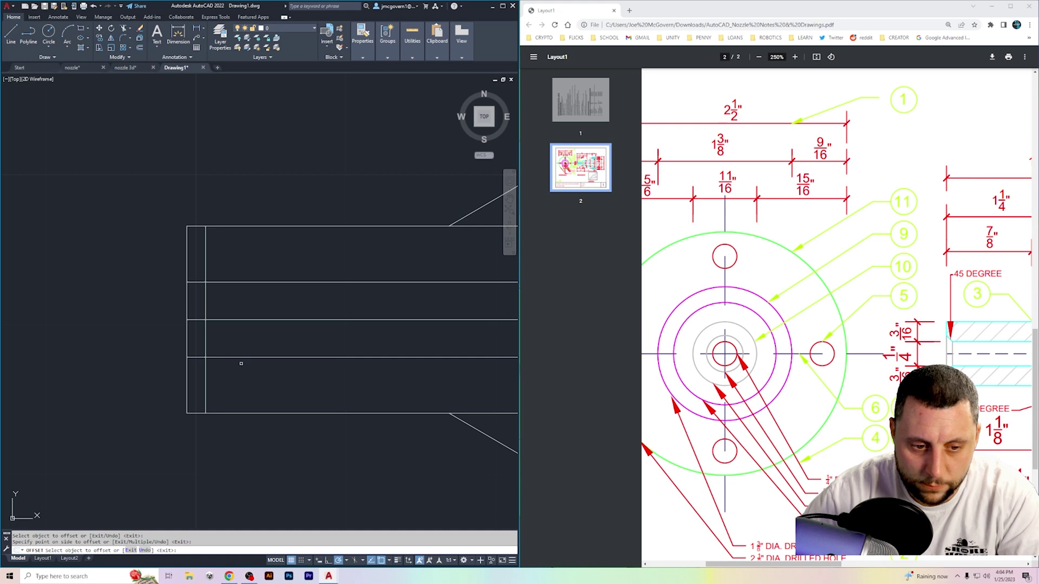
Offset the upper bore line upward and the lower bore line downward by the same 1/16 distance
{"action": "left_click", "coordinate": [197, 282]}
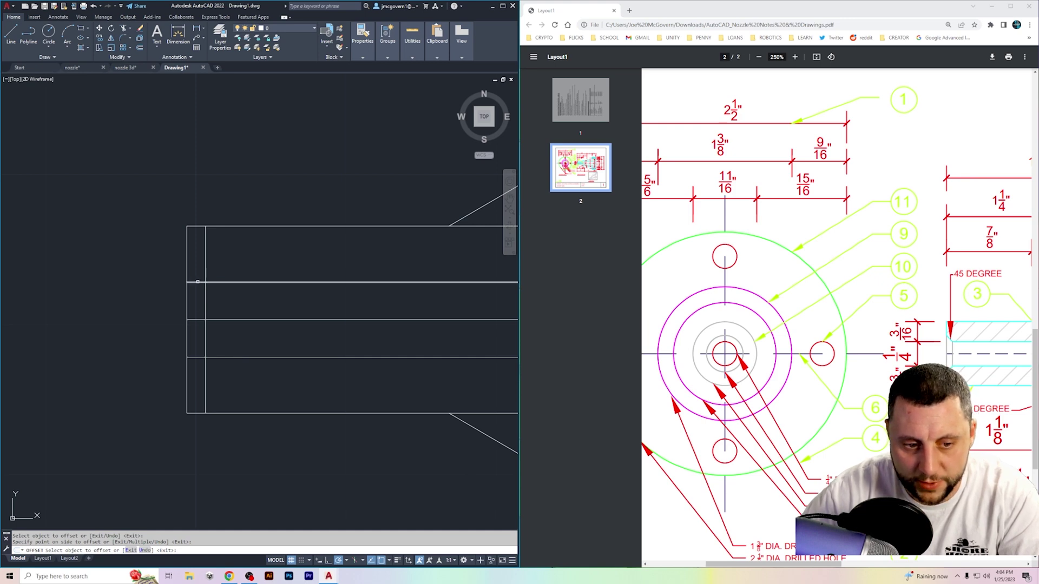
{"action": "left_click", "coordinate": [197, 271]}
{"action": "left_click", "coordinate": [196, 358]}
{"action": "left_click", "coordinate": [196, 380]}
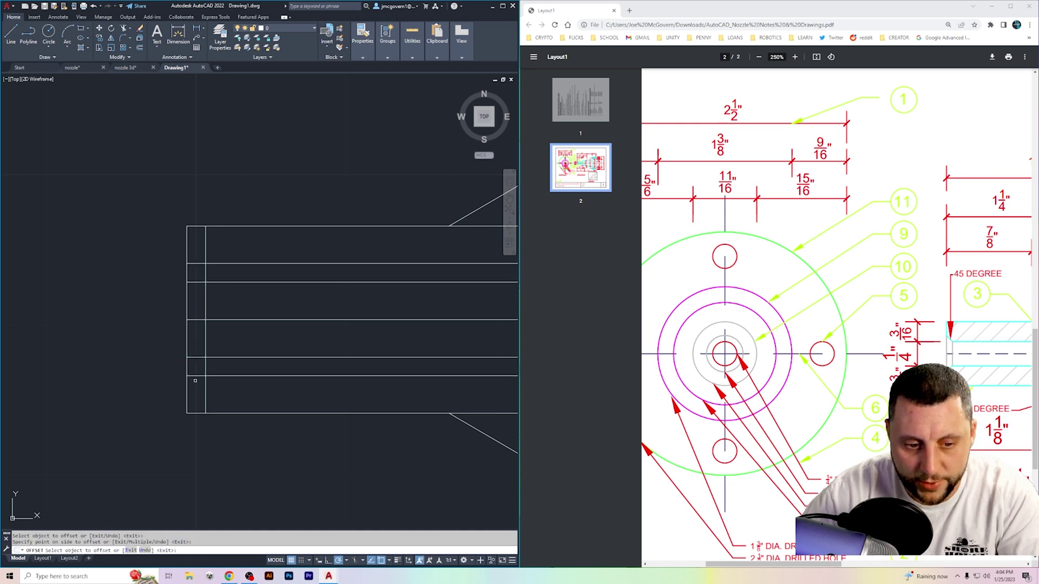
{"action": "key", "text": "Escape"}
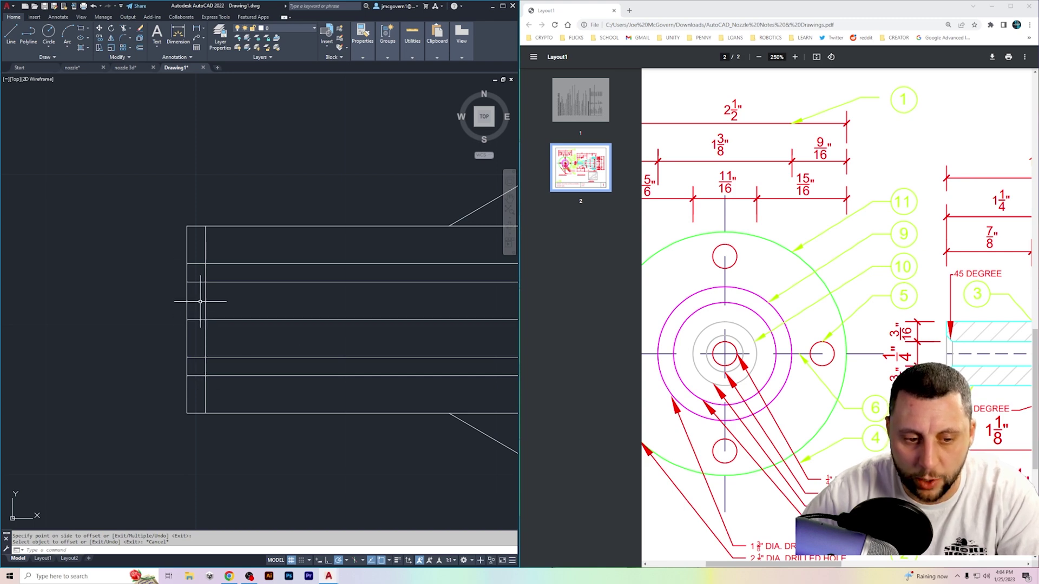
Change the colour of the three 1/16 offset construction lines at the nozzle tip to red
{"action": "left_click", "coordinate": [199, 273]}
{"action": "left_click", "coordinate": [197, 260]}
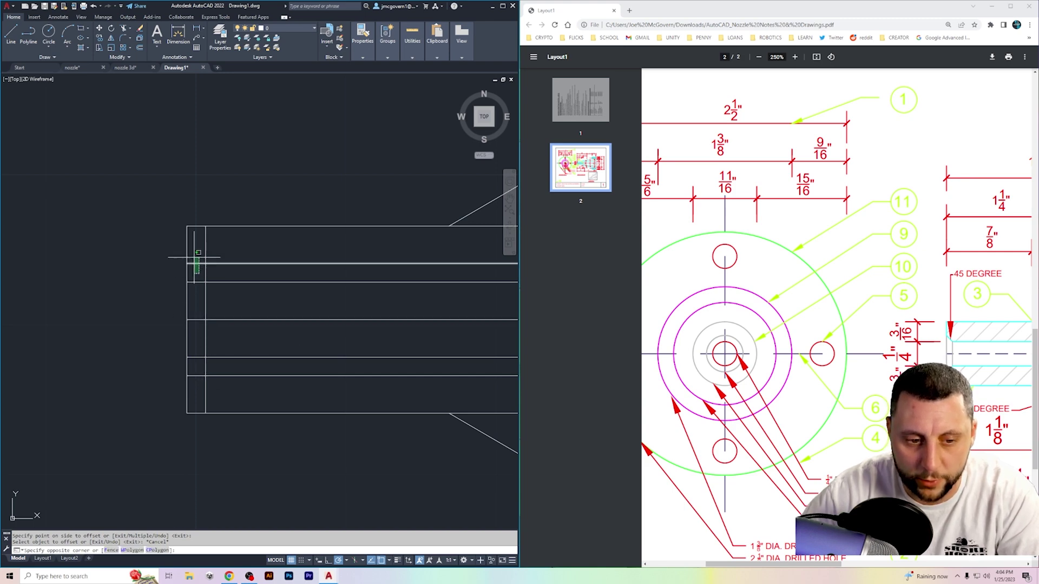
{"action": "left_click", "coordinate": [206, 366]}
{"action": "left_click", "coordinate": [203, 381]}
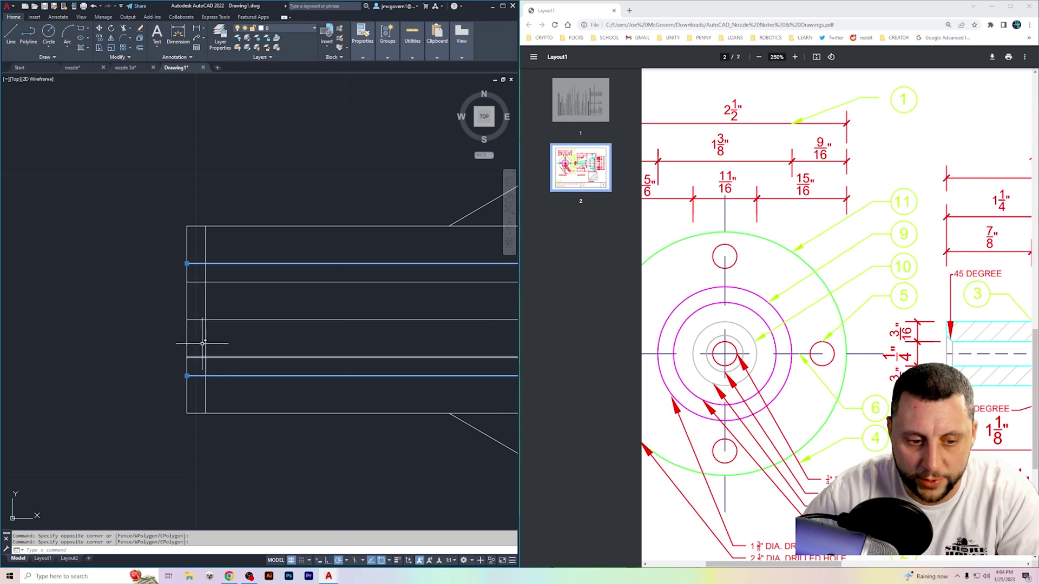
{"action": "left_click", "coordinate": [205, 296]}
{"action": "left_click", "coordinate": [363, 35]}
{"action": "left_click", "coordinate": [401, 54]}
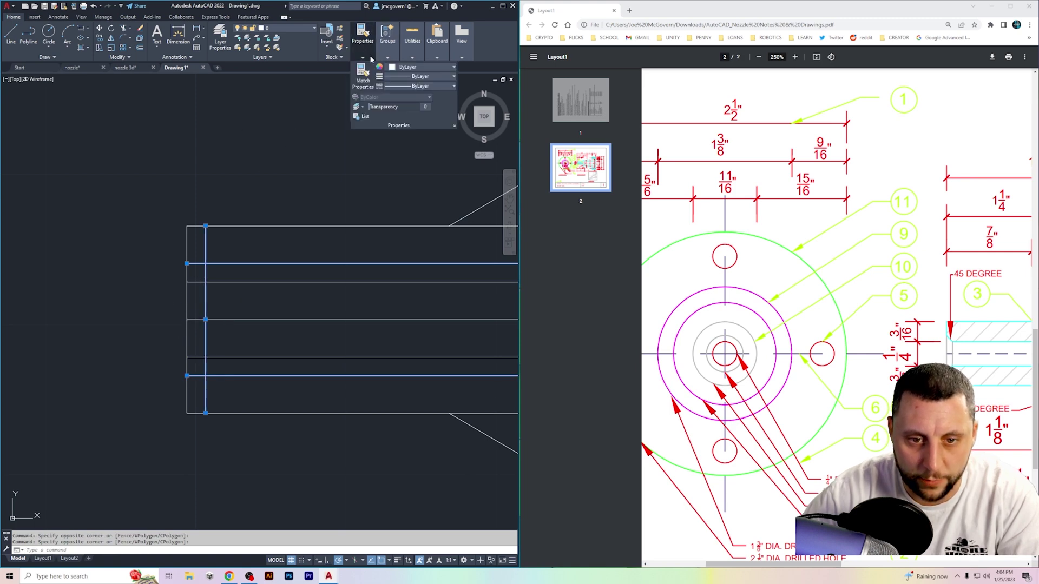
{"action": "left_click", "coordinate": [390, 82]}
{"action": "key", "text": "Escape"}
Draw the two 45 degree chamfer lines from the bore line and red vertical intersections out to the red lines' ends on the left edge
{"action": "left_click", "coordinate": [11, 34]}
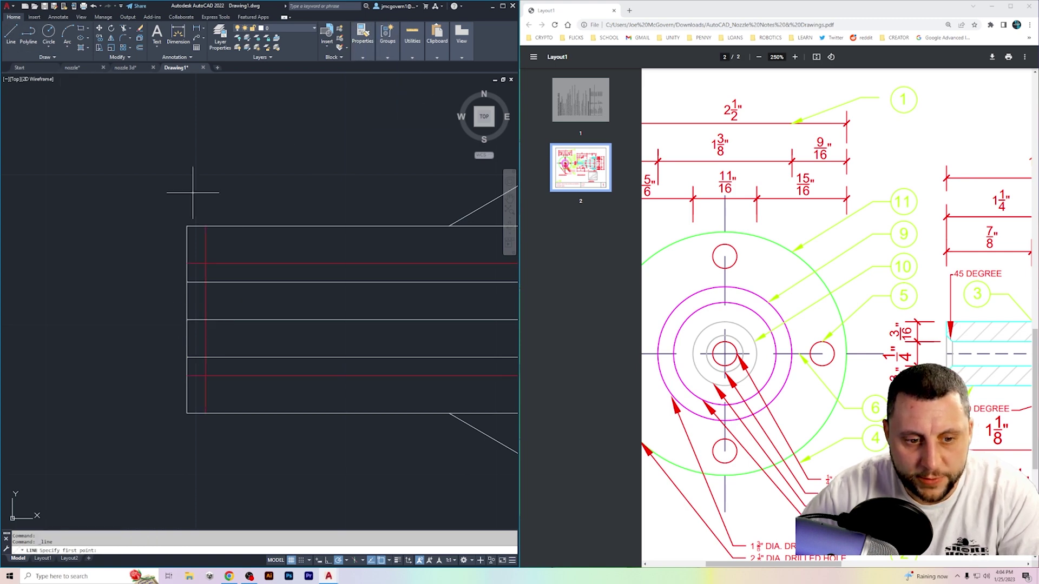
{"action": "left_click", "coordinate": [205, 281]}
{"action": "left_click", "coordinate": [187, 264]}
{"action": "key", "text": "Return"}
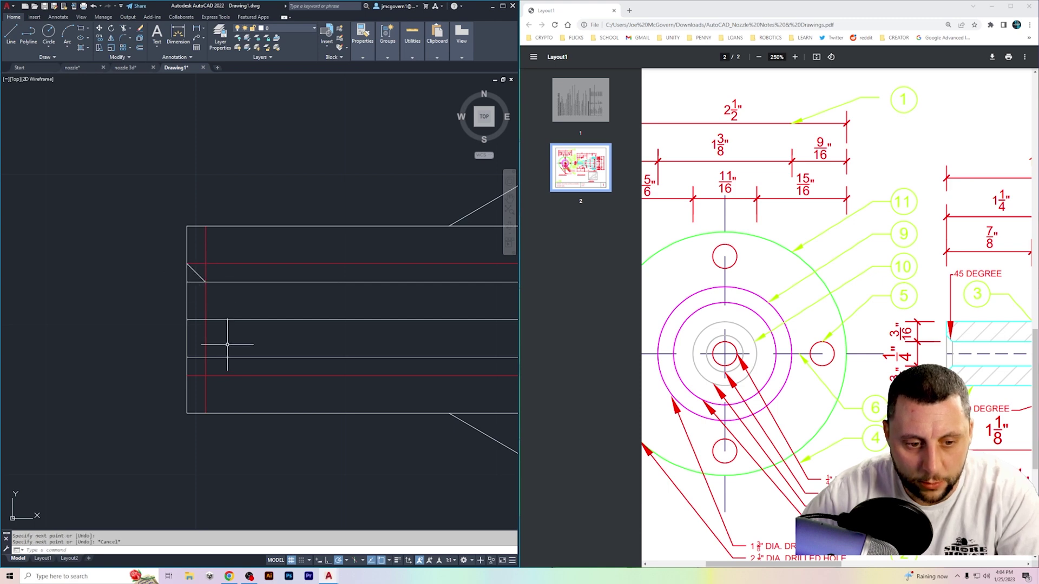
{"action": "key", "text": "space"}
{"action": "left_click", "coordinate": [206, 357]}
{"action": "left_click", "coordinate": [186, 375]}
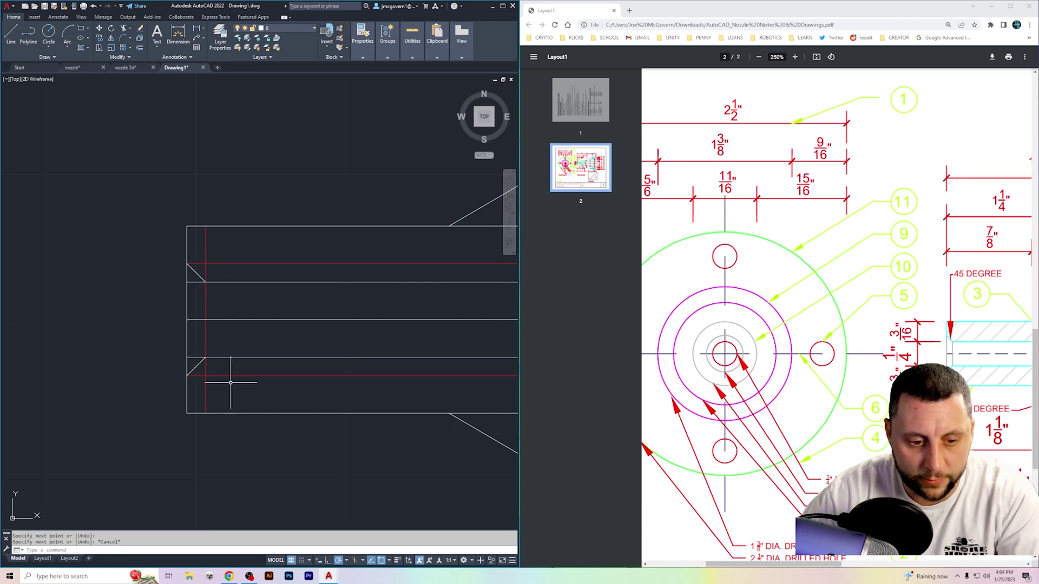
{"action": "key", "text": "Escape"}
Delete the three red construction lines at the nozzle tip
{"action": "left_click", "coordinate": [238, 360]}
{"action": "left_click", "coordinate": [213, 389]}
{"action": "left_click", "coordinate": [240, 273]}
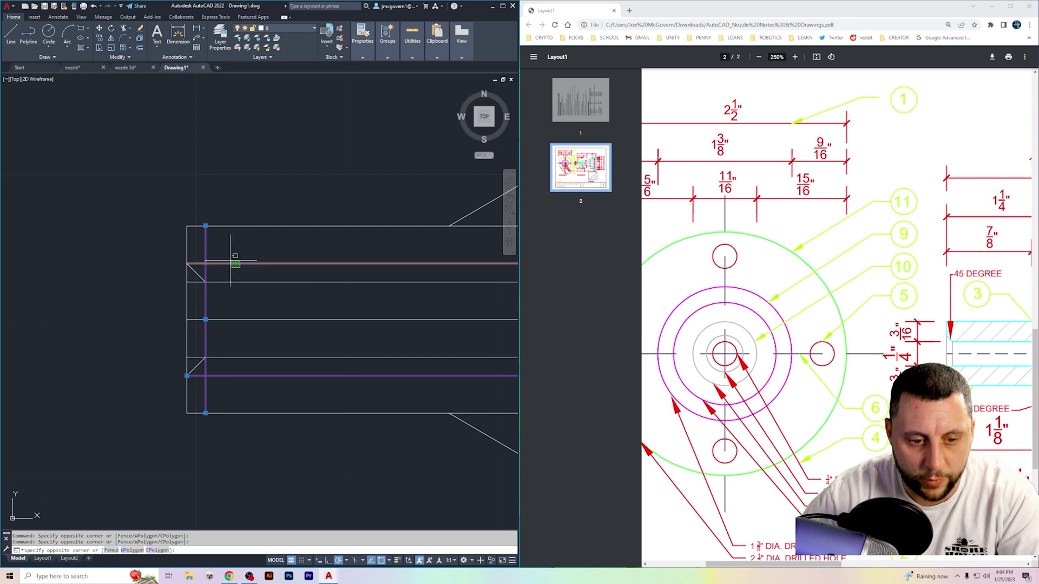
{"action": "left_click", "coordinate": [232, 259]}
{"action": "key", "text": "Delete"}
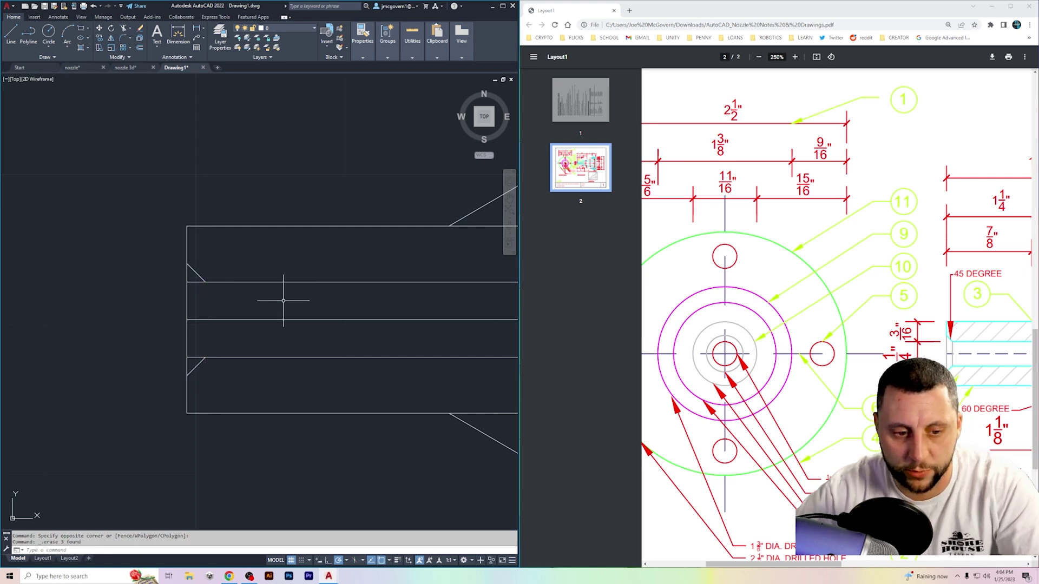
Trim the bore line stubs and the left edge between the two chamfers to open the nozzle tip
{"action": "type", "text": "tr"}
{"action": "key", "text": "Return"}
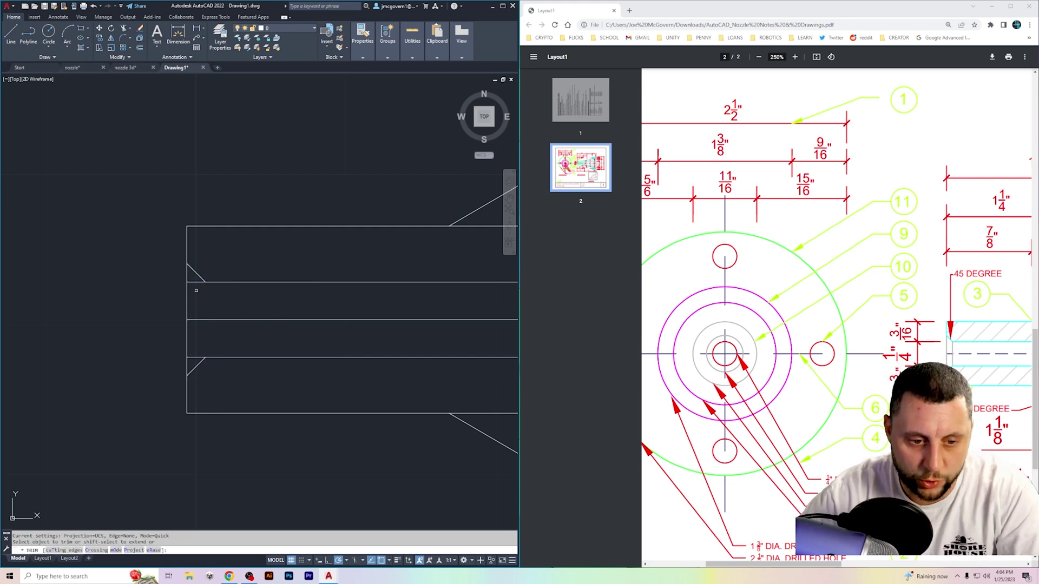
{"action": "left_click", "coordinate": [192, 281]}
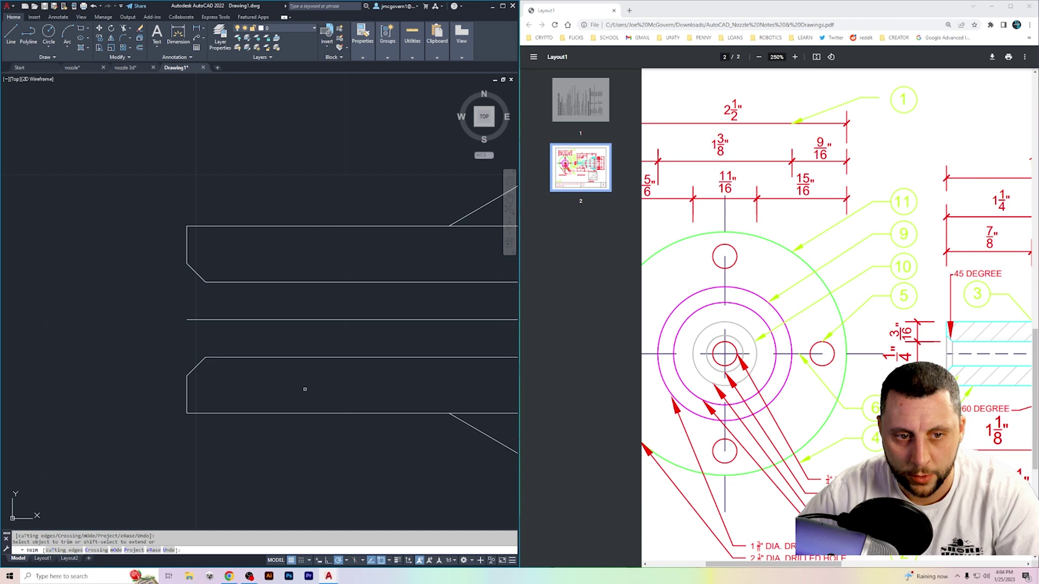
{"action": "key", "text": "Escape"}
Measure the vertical distance between the chamfers' inner ends and between their outer ends with temporary linear dimensions
{"action": "left_click", "coordinate": [196, 28]}
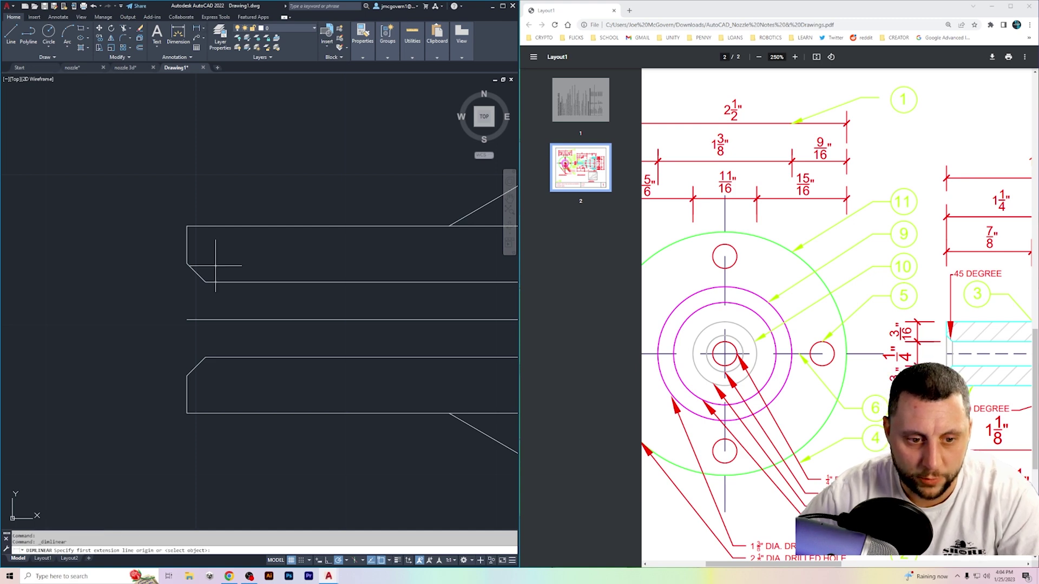
{"action": "left_click", "coordinate": [206, 282]}
{"action": "left_click", "coordinate": [206, 357]}
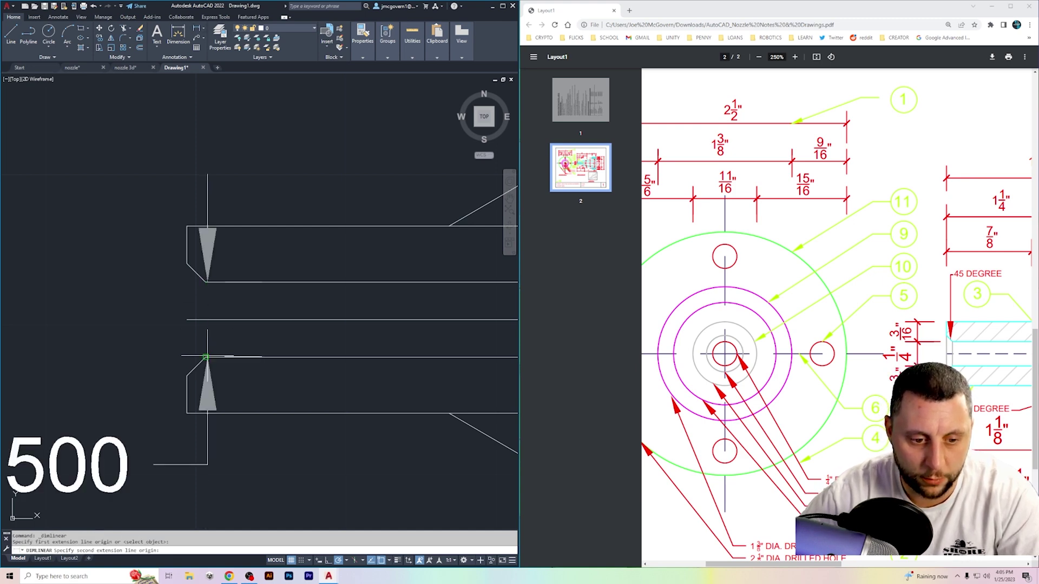
{"action": "key", "text": "Escape"}
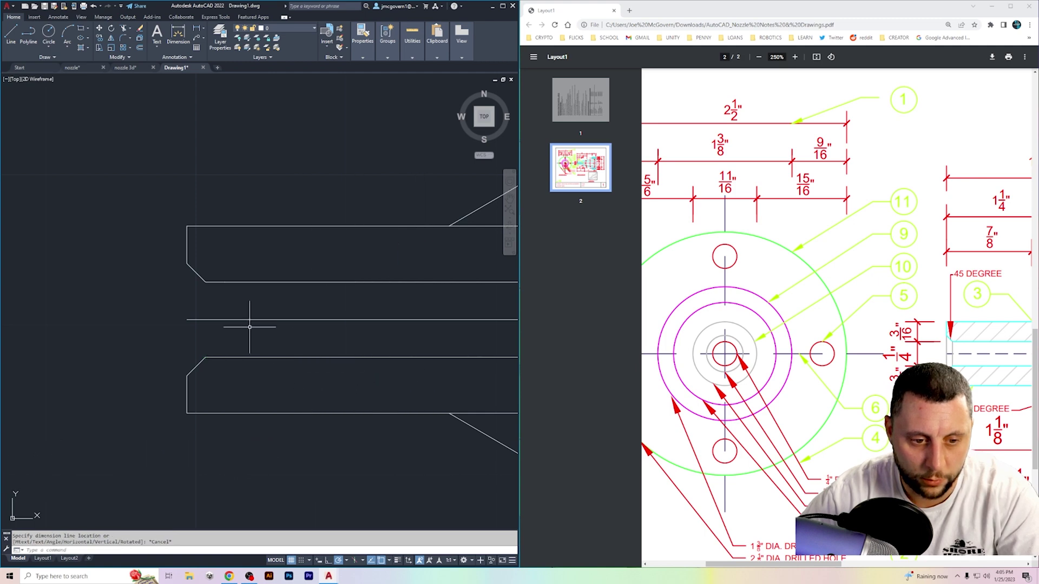
{"action": "key", "text": "Return"}
{"action": "left_click", "coordinate": [187, 264]}
{"action": "left_click", "coordinate": [187, 375]}
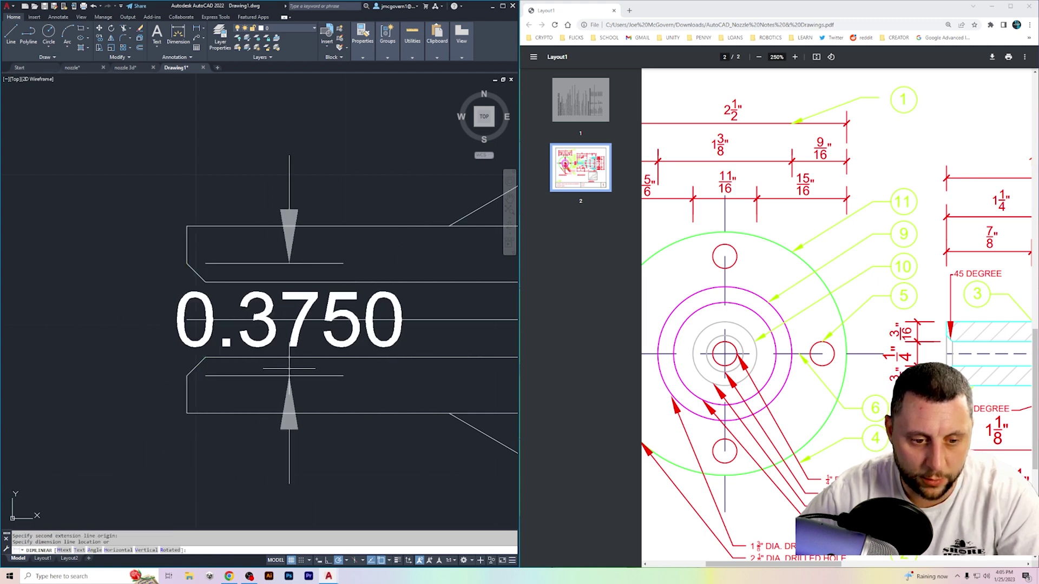
{"action": "key", "text": "Escape"}
Bring the full section view into view in the PDF, then offset the nozzle tip's upper left edge 1-1/8 inward in AutoCAD
{"action": "left_click_drag", "start_coordinate": [773, 564], "coordinate": [874, 564]}
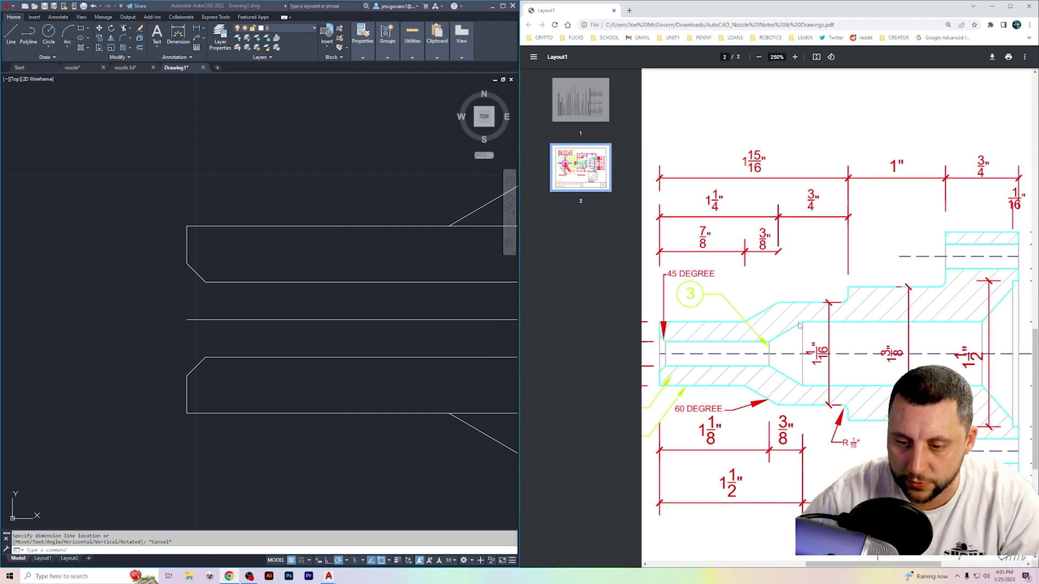
{"action": "left_click", "coordinate": [427, 313]}
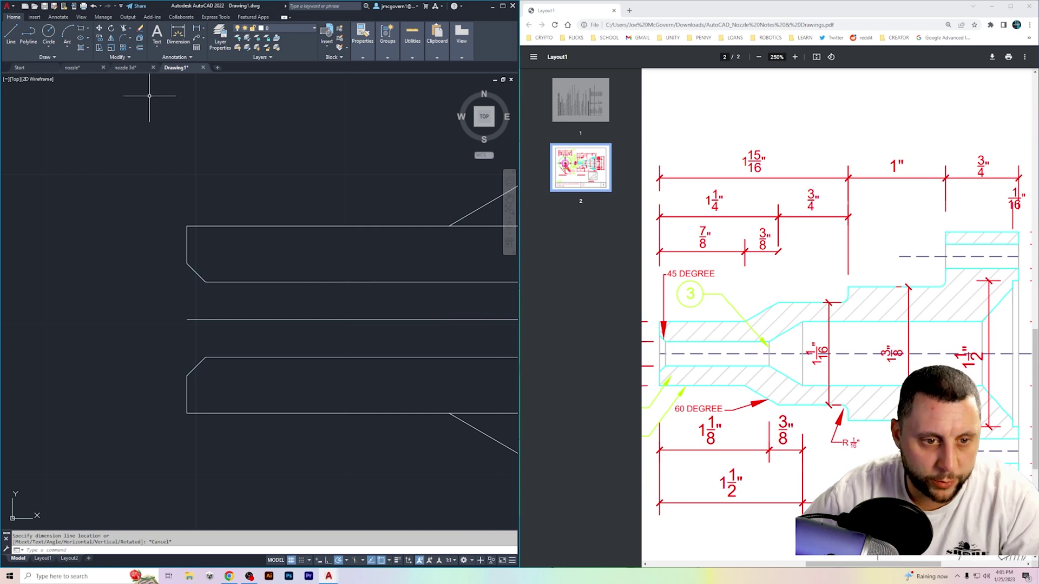
{"action": "left_click", "coordinate": [139, 50]}
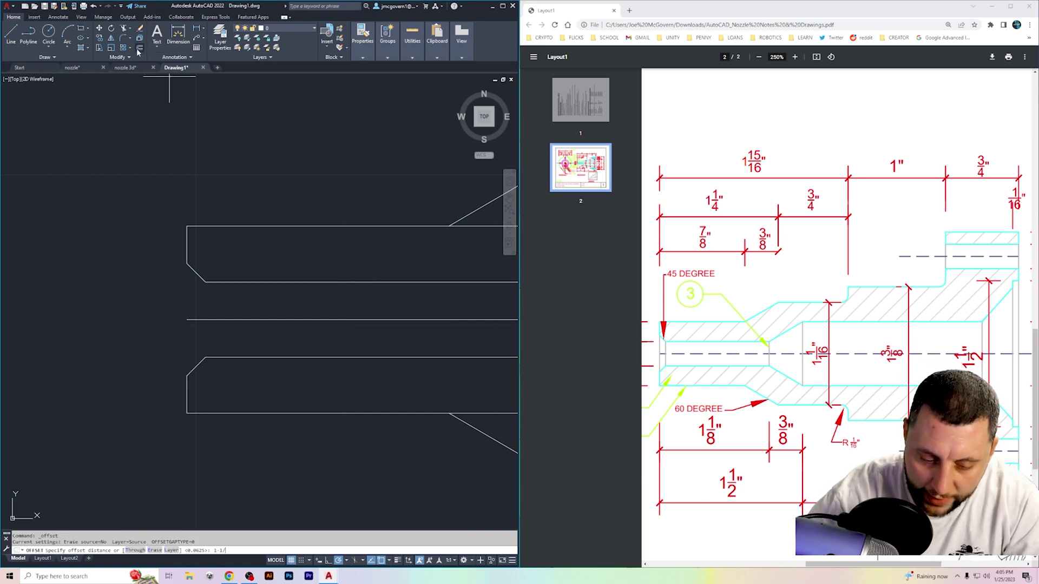
{"action": "key", "text": "Return"}
{"action": "key", "text": "Return"}
{"action": "key", "text": "Return"}
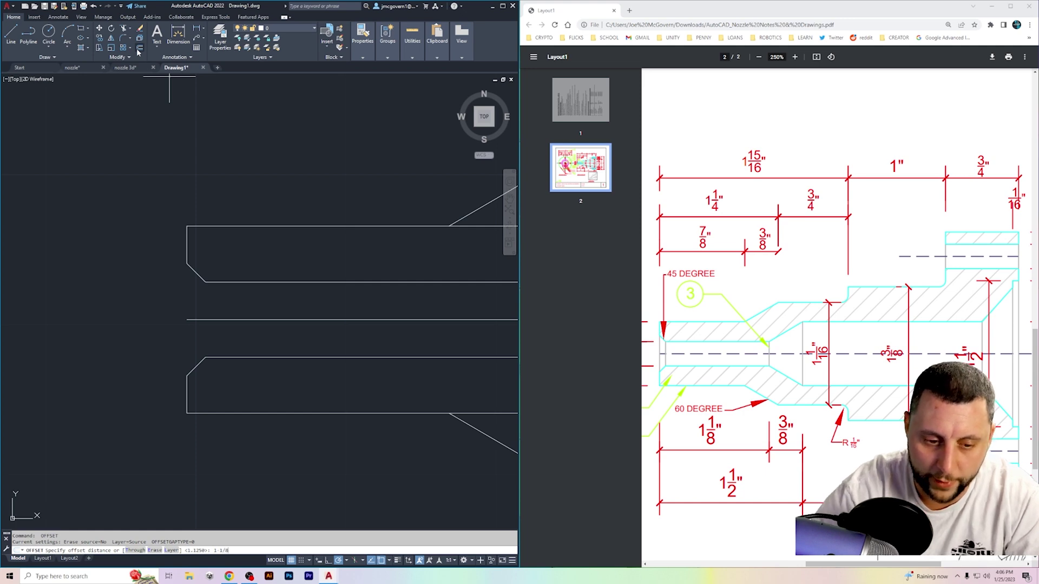
{"action": "key", "text": "Return"}
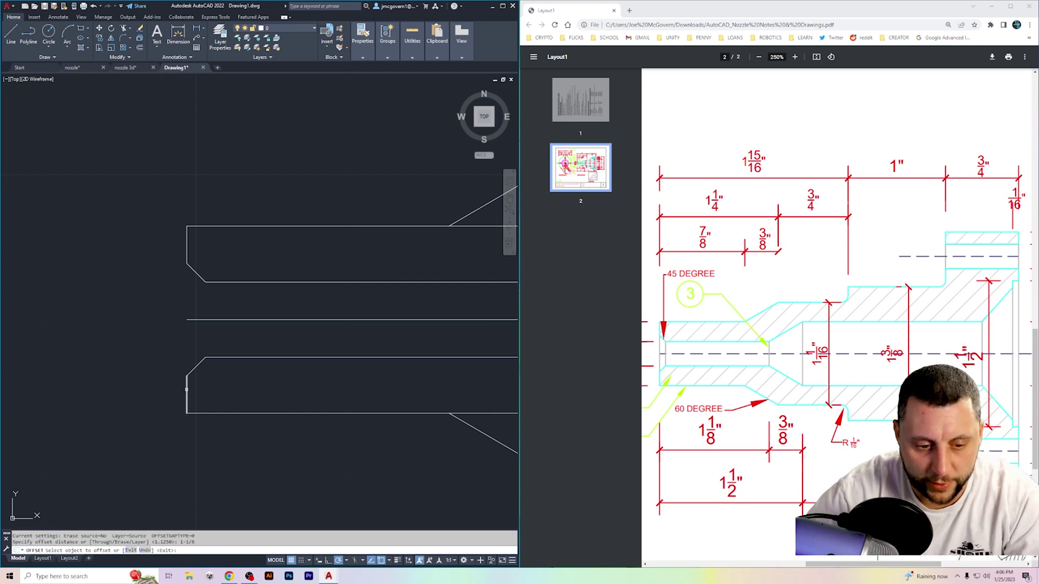
{"action": "left_click", "coordinate": [187, 242]}
{"action": "left_click", "coordinate": [363, 244]}
{"action": "scroll", "coordinate": [357, 276], "scroll_direction": "down", "scroll_amount": 2}
{"action": "middle_click_drag", "start_coordinate": [357, 276], "coordinate": [211, 285]}
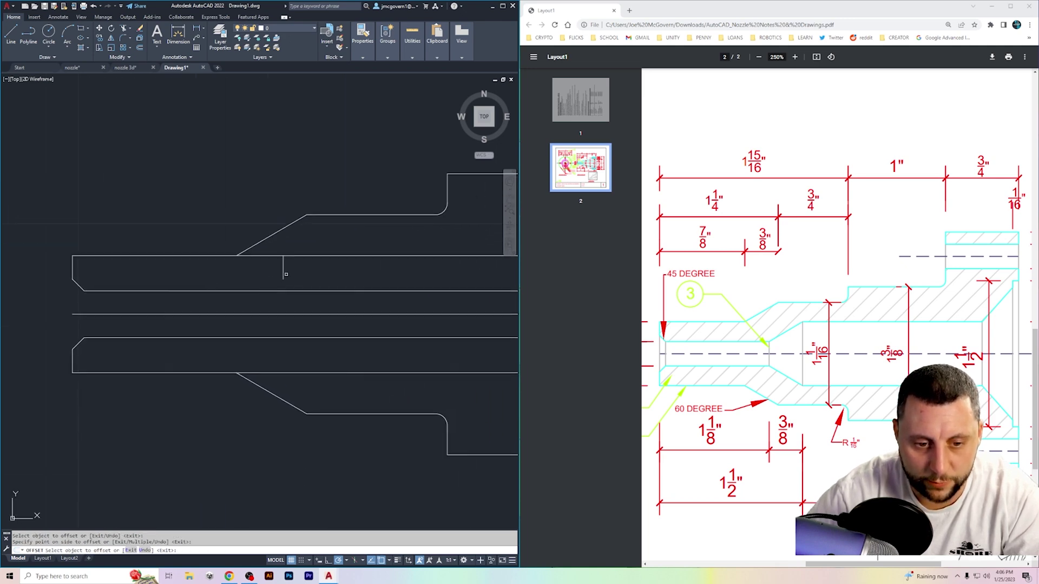
{"action": "key", "text": "Escape"}
Stretch the short 1-1/8 offset line's lower end down to the lower outer line of the nozzle tip
{"action": "key", "text": "ctrl+z"}
{"action": "key", "text": "ctrl+z"}
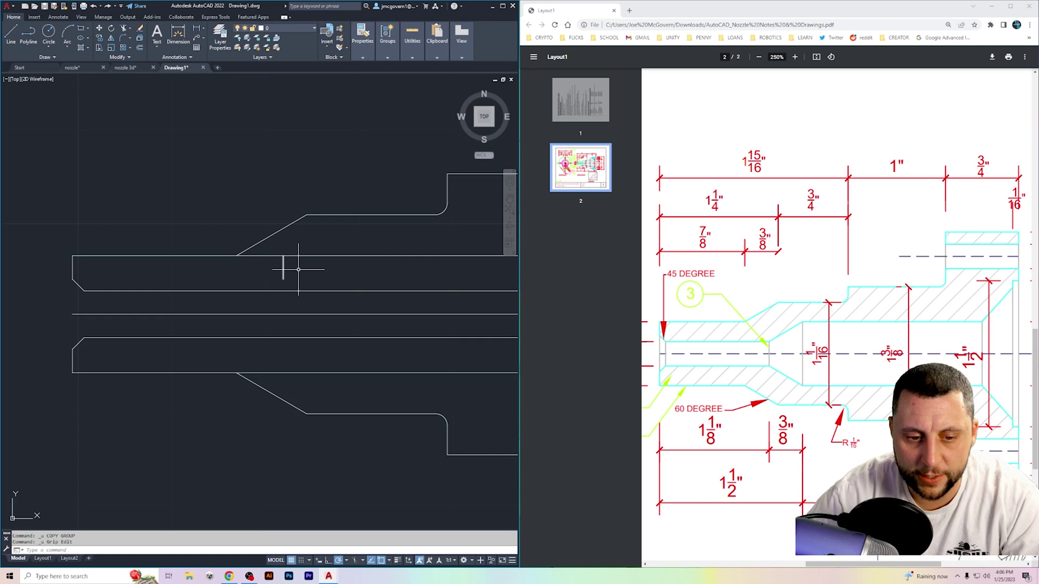
{"action": "left_click", "coordinate": [283, 271]}
{"action": "left_click", "coordinate": [283, 278]}
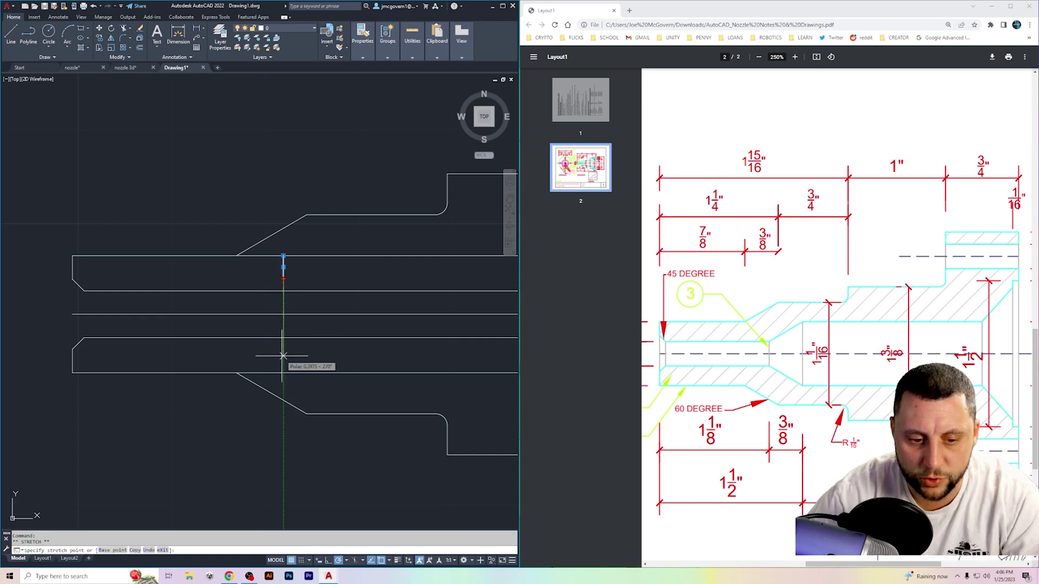
{"action": "left_click", "coordinate": [283, 372]}
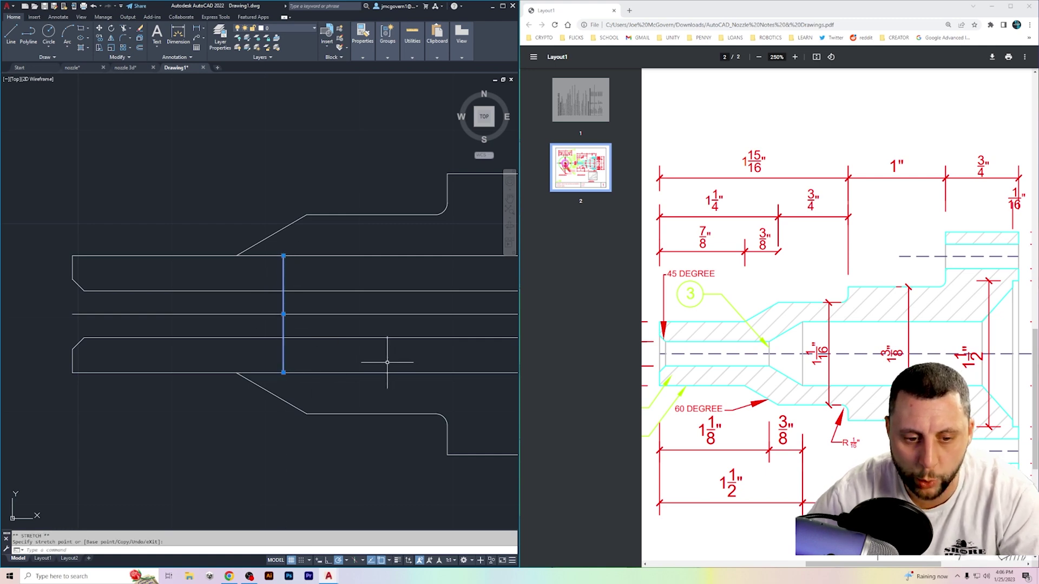
{"action": "key", "text": "Escape"}
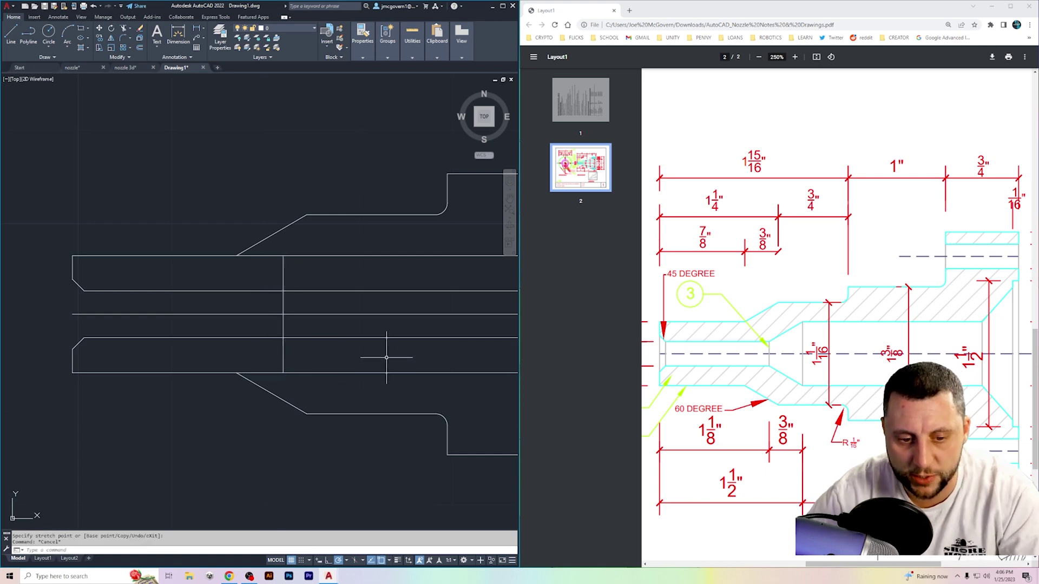
Copy the upper outer taper line from its lower end to the intersection of the 1-1/8 vertical line and the upper bore line
{"action": "left_click", "coordinate": [297, 239]}
{"action": "left_click", "coordinate": [275, 225]}
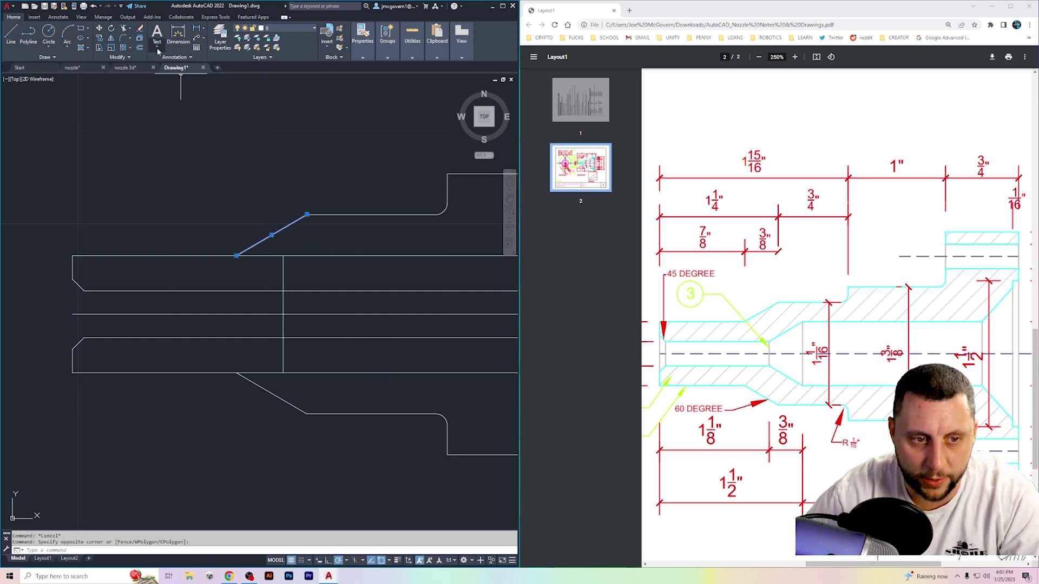
{"action": "left_click", "coordinate": [99, 38]}
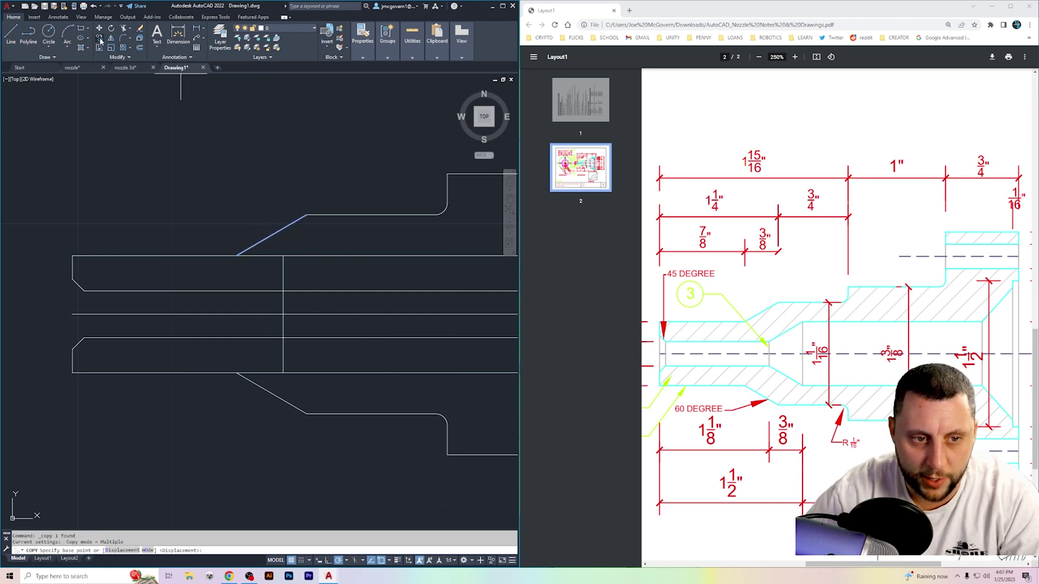
{"action": "left_click", "coordinate": [236, 255]}
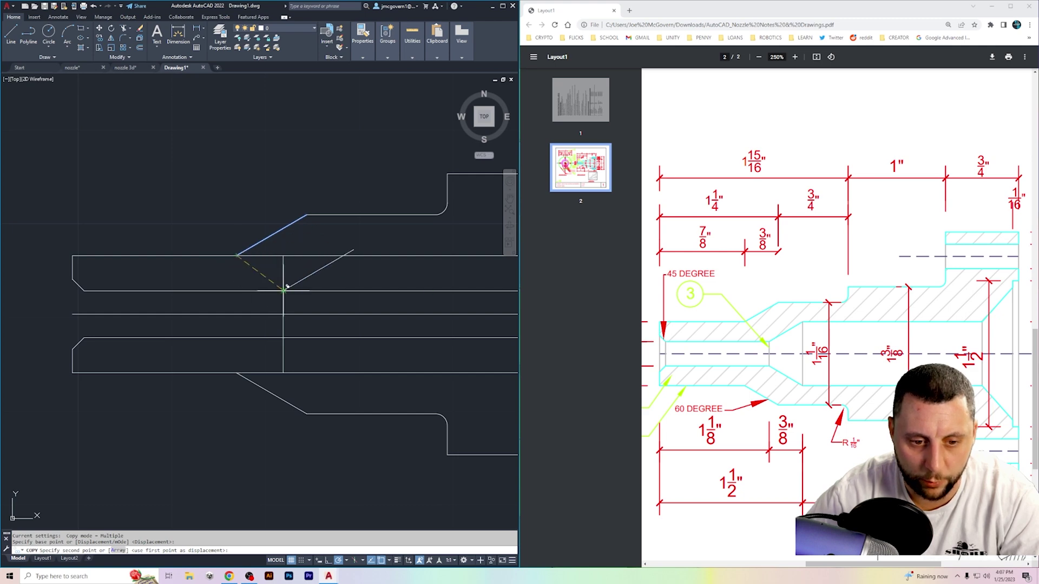
{"action": "left_click", "coordinate": [283, 291]}
{"action": "key", "text": "Escape"}
{"action": "left_click", "coordinate": [505, 399]}
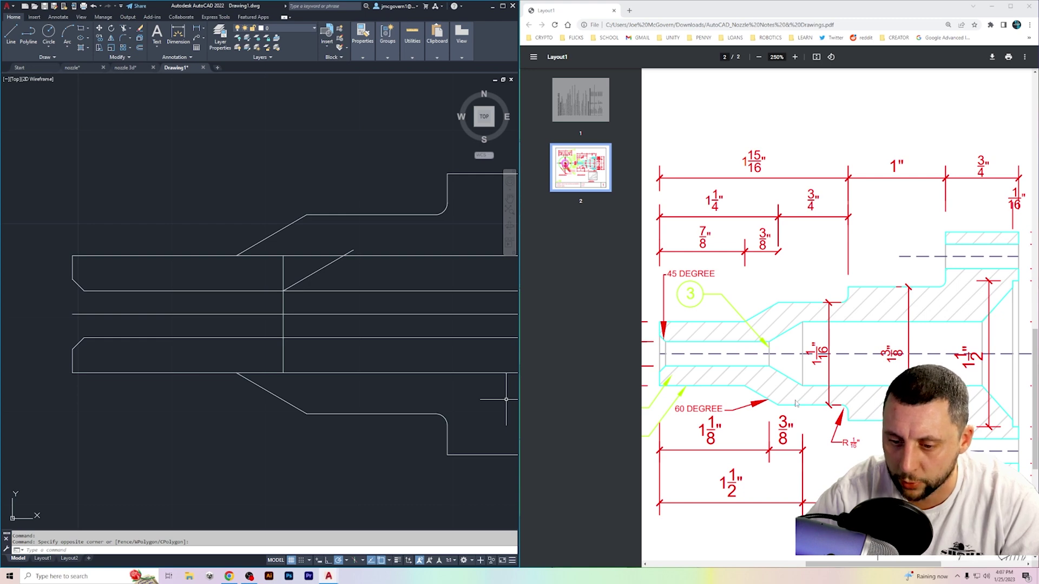
{"action": "left_click", "coordinate": [430, 353]}
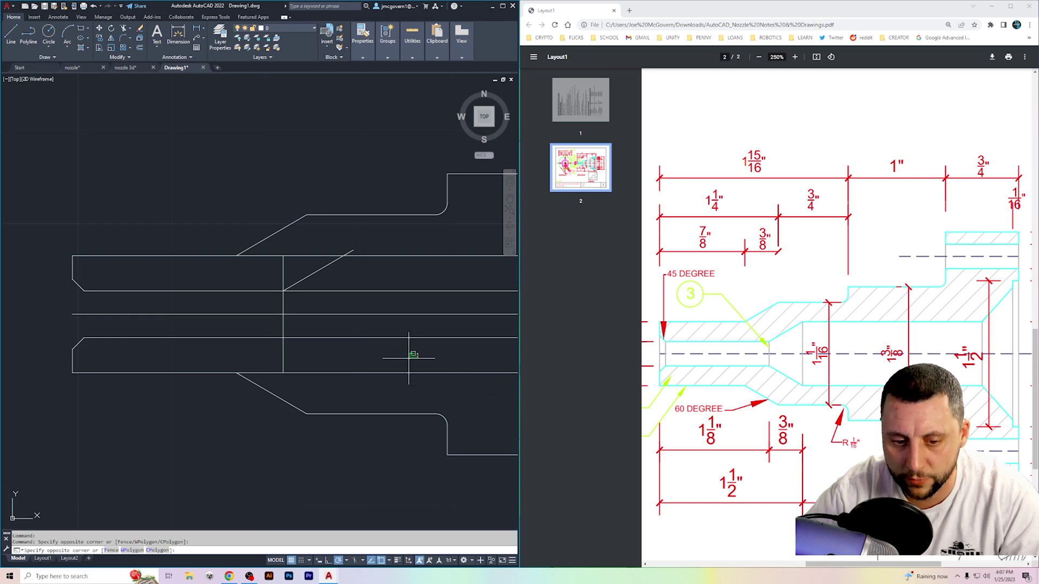
{"action": "left_click", "coordinate": [411, 356]}
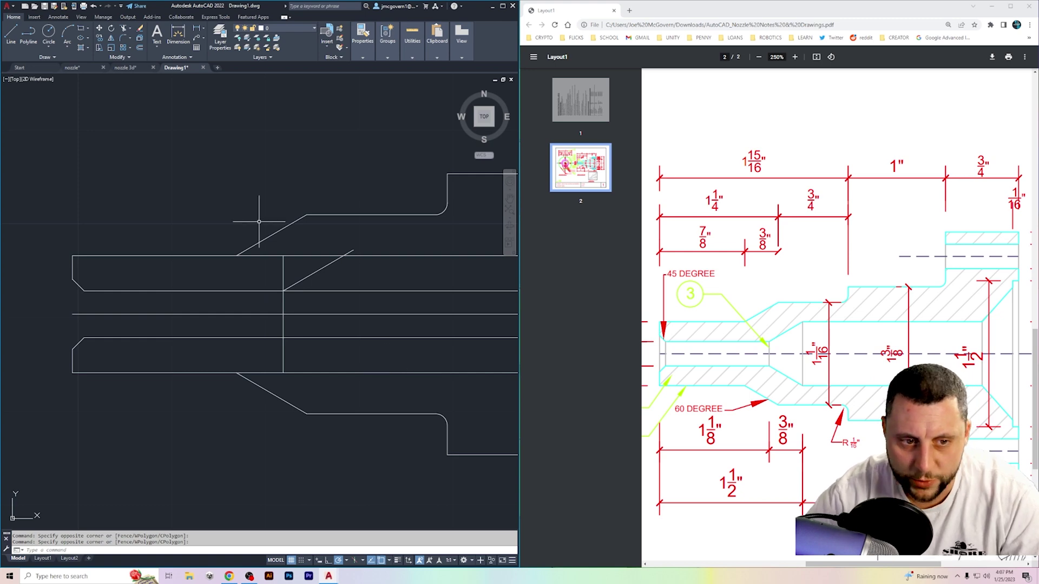
Switch to the finished nozzle drawing and erase the upper half of the section, including the small upper rectangle
{"action": "left_click", "coordinate": [82, 69]}
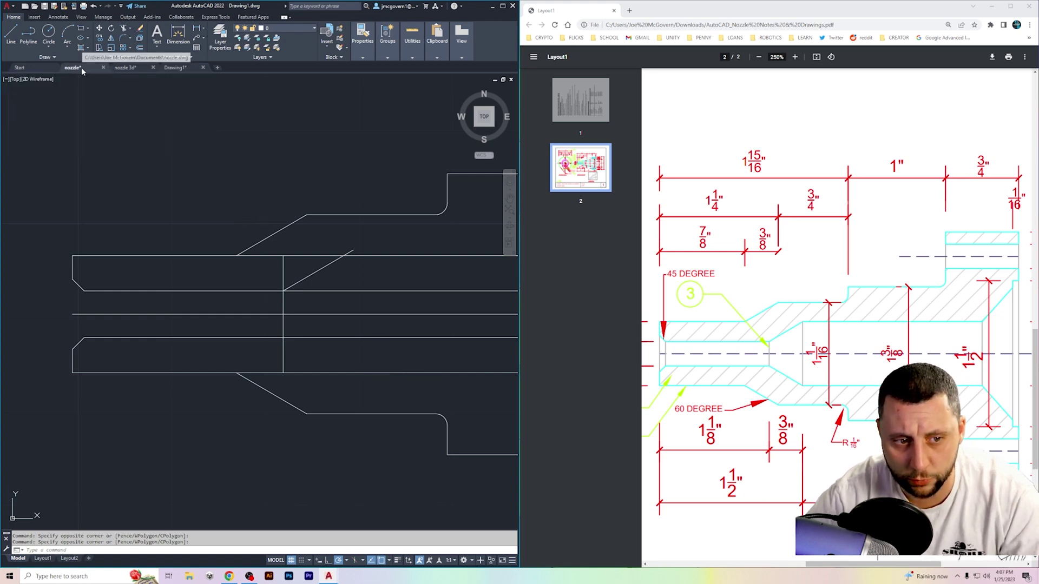
{"action": "left_click", "coordinate": [436, 148]}
{"action": "left_click", "coordinate": [21, 290]}
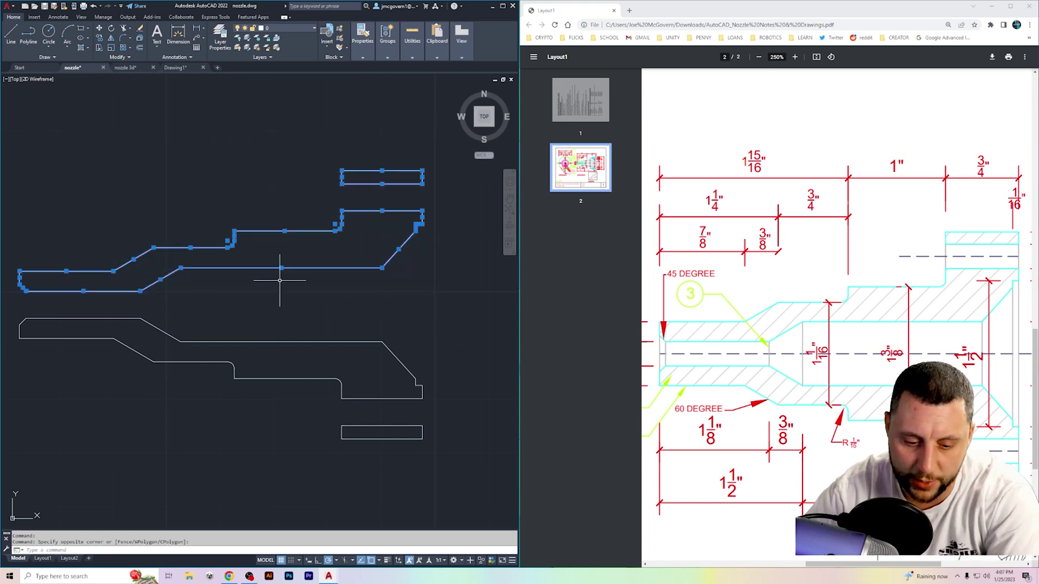
{"action": "key", "text": "Delete"}
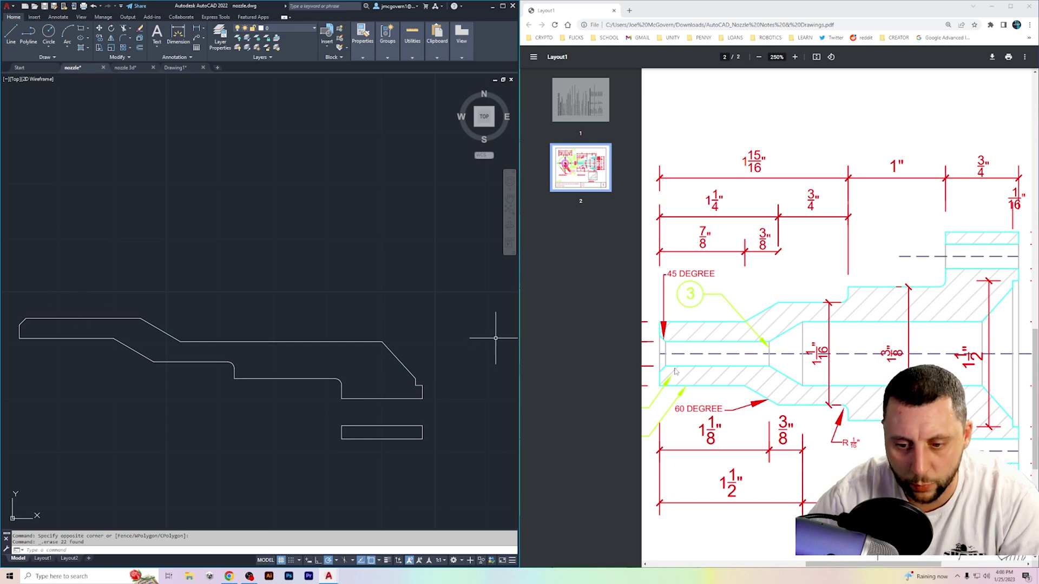
Check the bore height in the PDF, then draw a vertical 1/4 line up from the lower half's tip chamfer
{"action": "scroll", "coordinate": [836, 324], "scroll_direction": "left", "scroll_amount": 4}
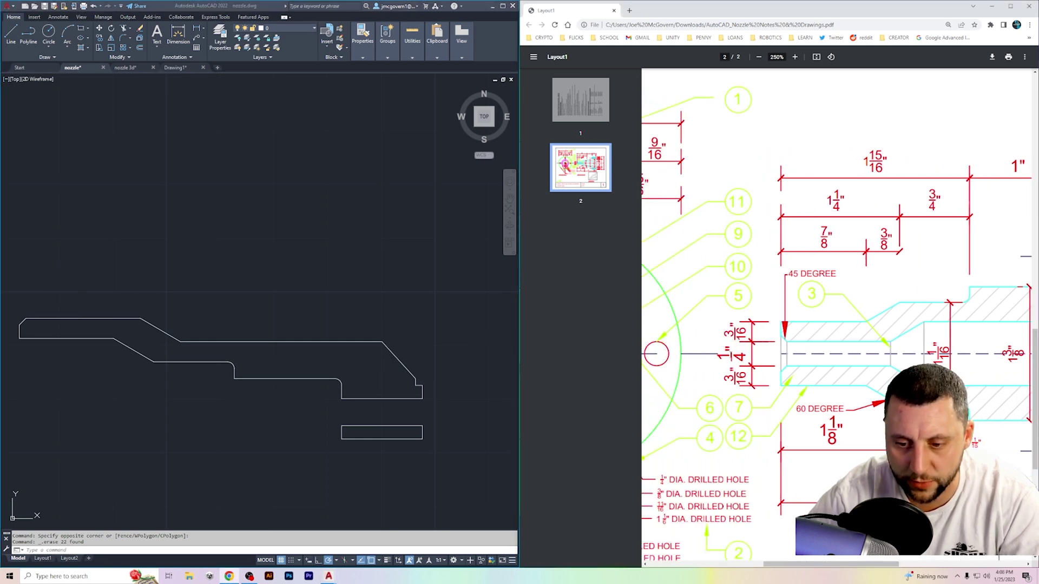
{"action": "left_click", "coordinate": [14, 17]}
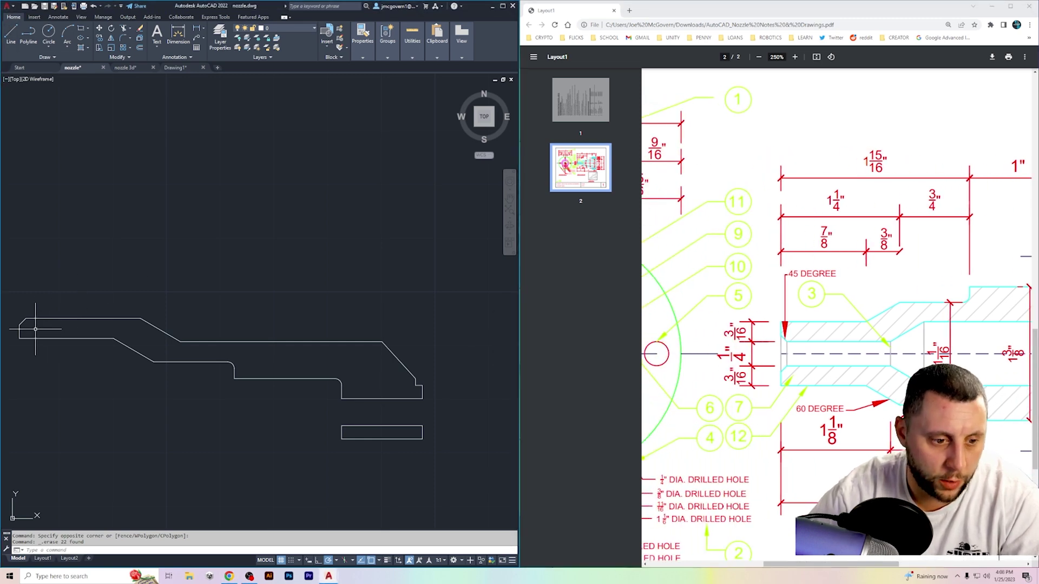
{"action": "left_click", "coordinate": [11, 32]}
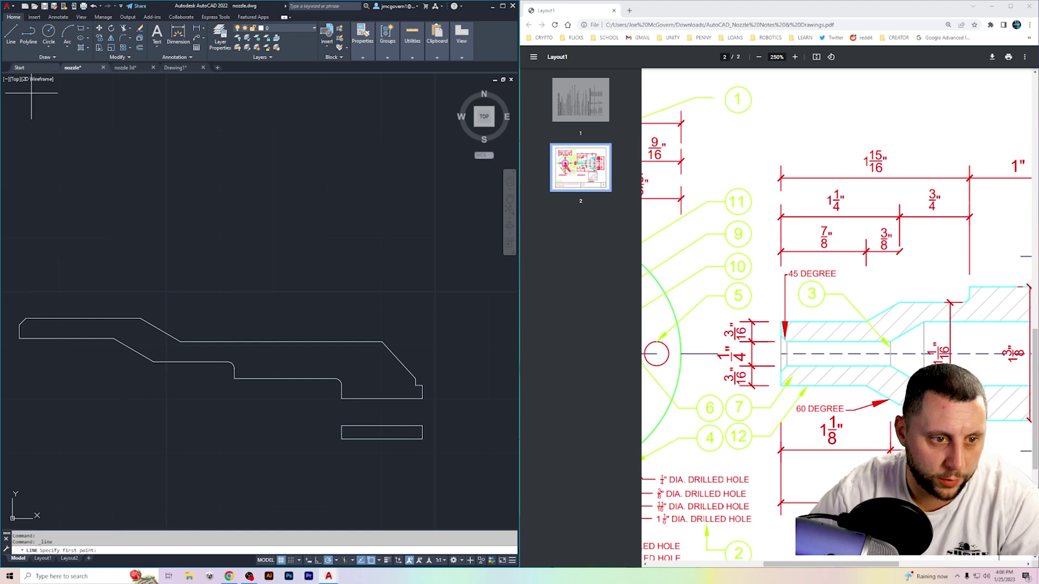
{"action": "left_click", "coordinate": [26, 318]}
{"action": "type", "text": "1/4"}
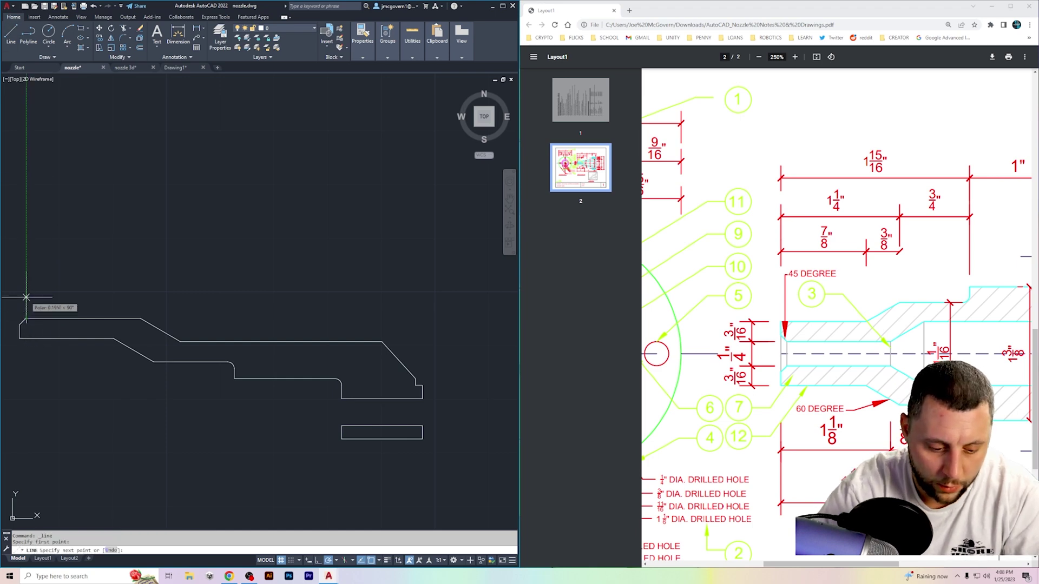
{"action": "key", "text": "Return"}
{"action": "key", "text": "Escape"}
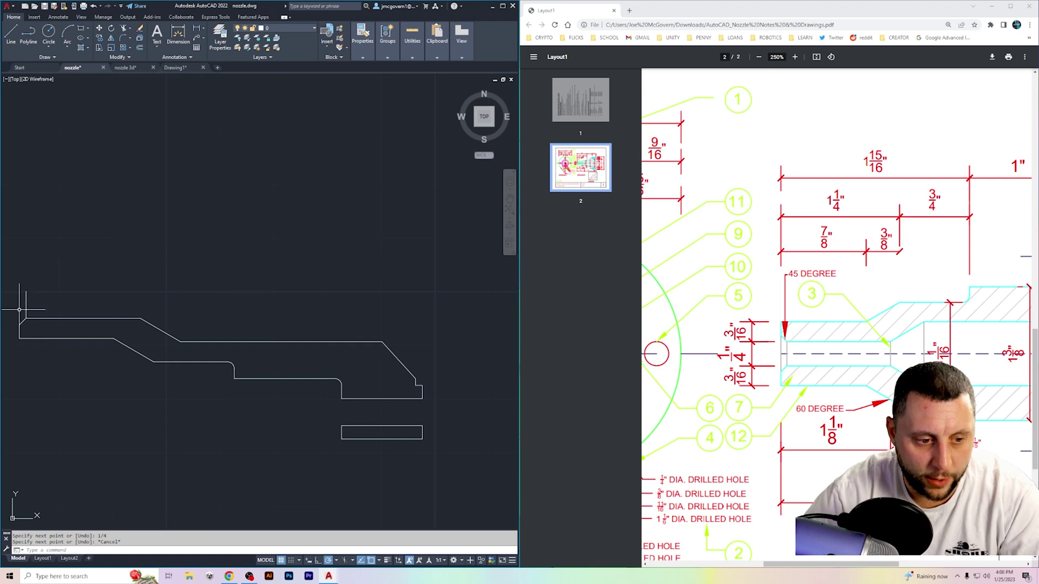
Mirror the lower half of the section across a horizontal line through the 1/4 line's midpoint, keeping the source objects
{"action": "left_click", "coordinate": [11, 309]}
{"action": "left_click", "coordinate": [441, 446]}
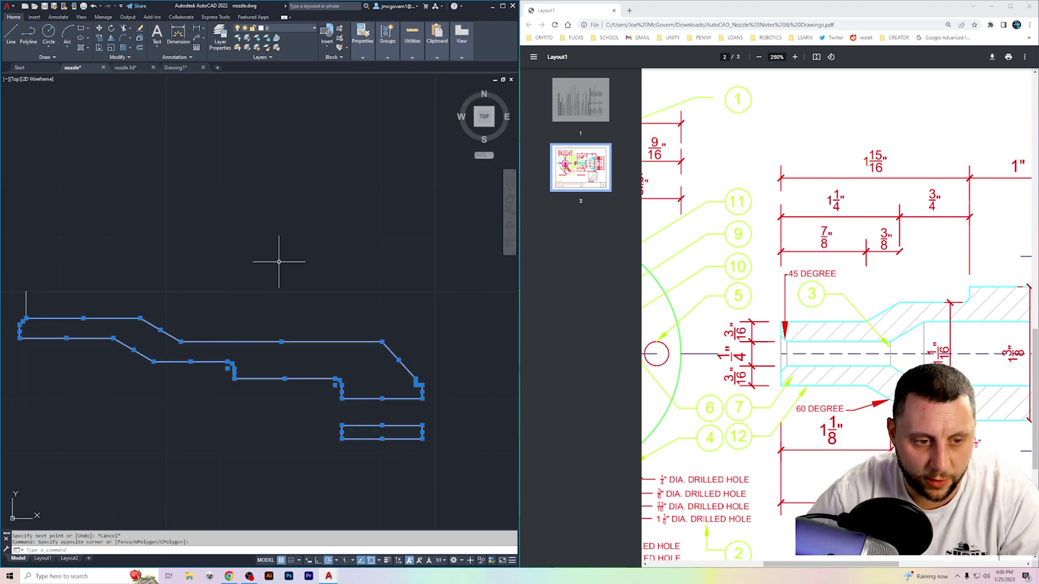
{"action": "left_click", "coordinate": [111, 38]}
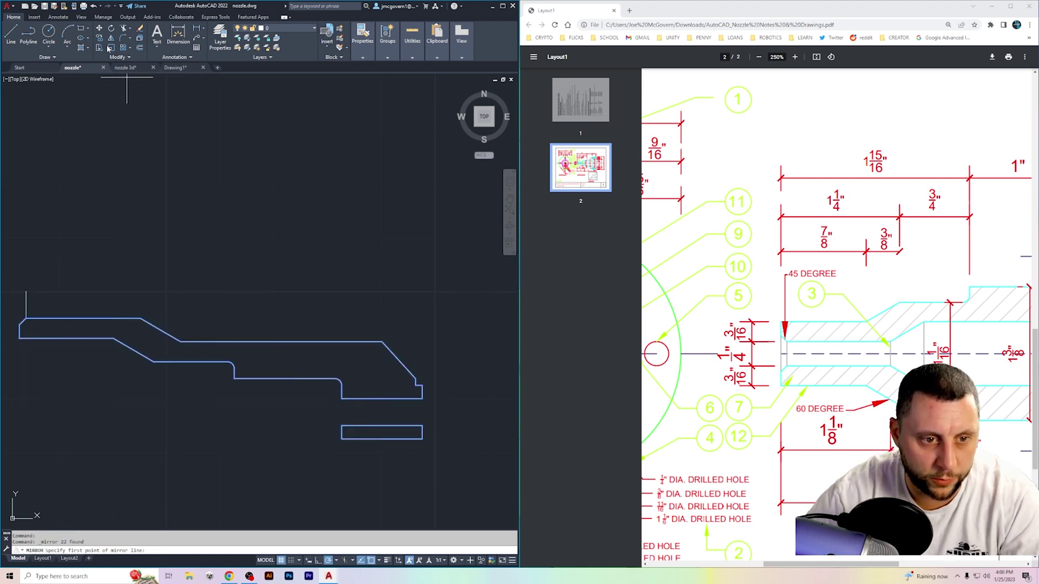
{"action": "left_click", "coordinate": [26, 305]}
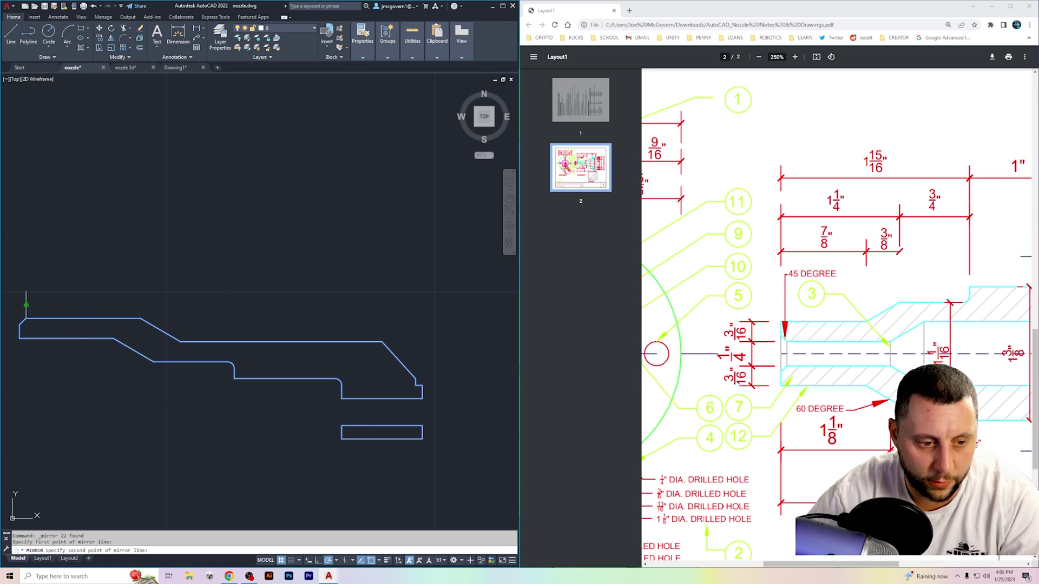
{"action": "left_click", "coordinate": [230, 305]}
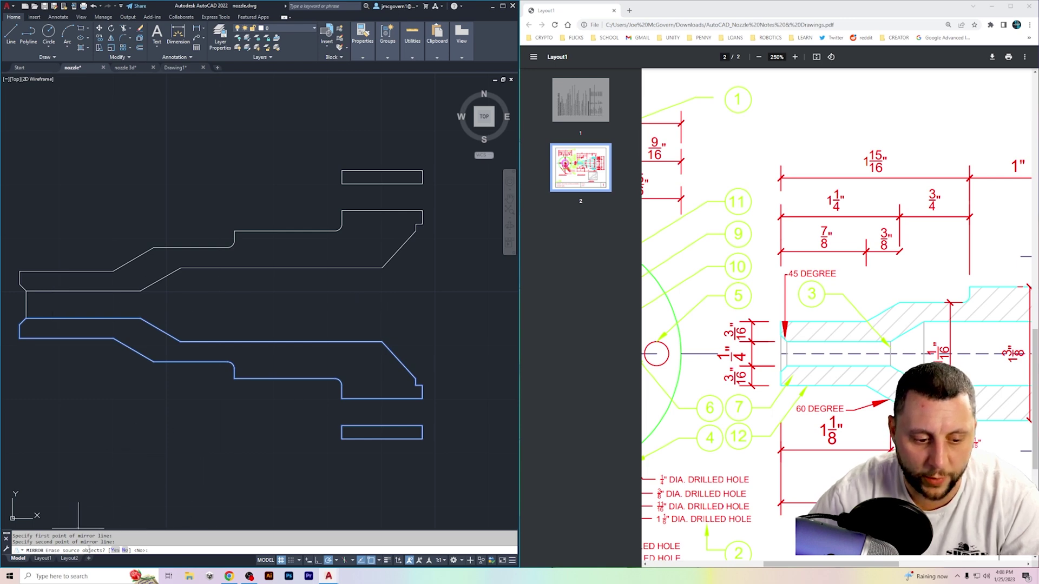
{"action": "left_click", "coordinate": [124, 550]}
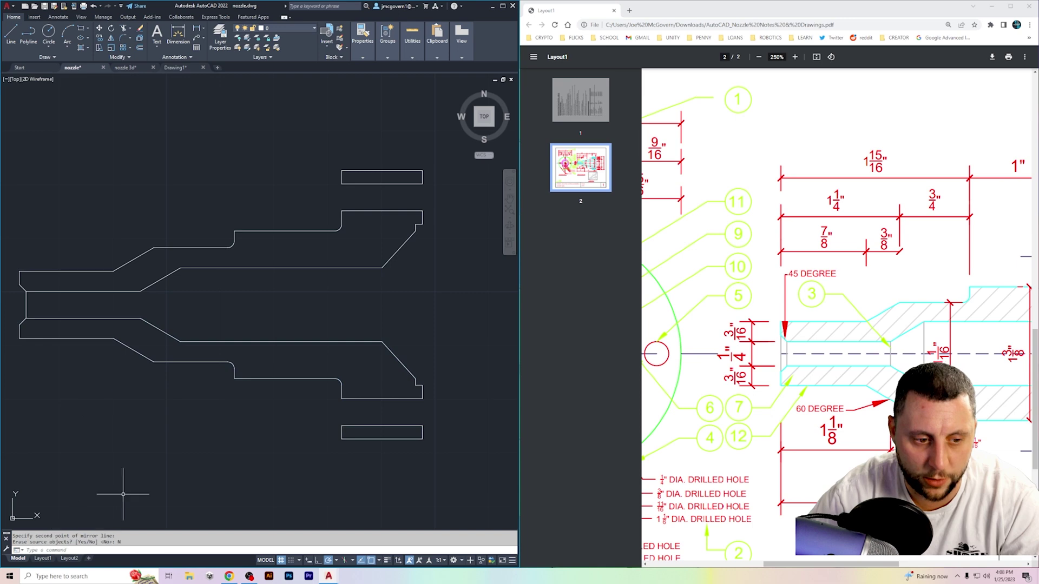
Erase the vertical 1/4 helper line between the two tip chamfers
{"action": "left_click", "coordinate": [7, 270]}
{"action": "left_click", "coordinate": [54, 327]}
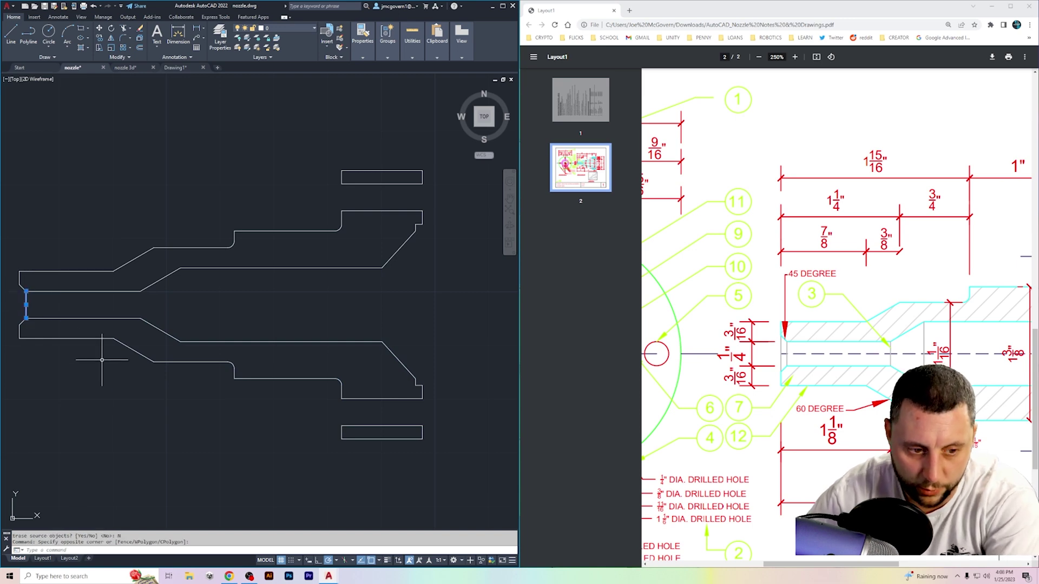
{"action": "key", "text": "Delete"}
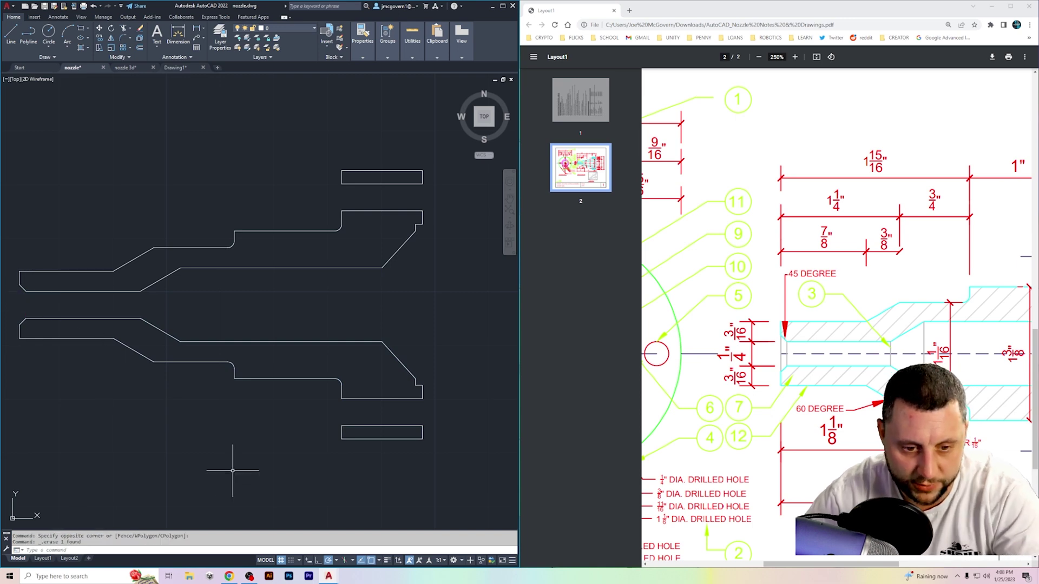
Return to Drawing1 and copy the lower outer taper from its upper end to the intersection of the 1-1/8 vertical and lower bore line
{"action": "left_click", "coordinate": [175, 67]}
{"action": "left_click", "coordinate": [284, 394]}
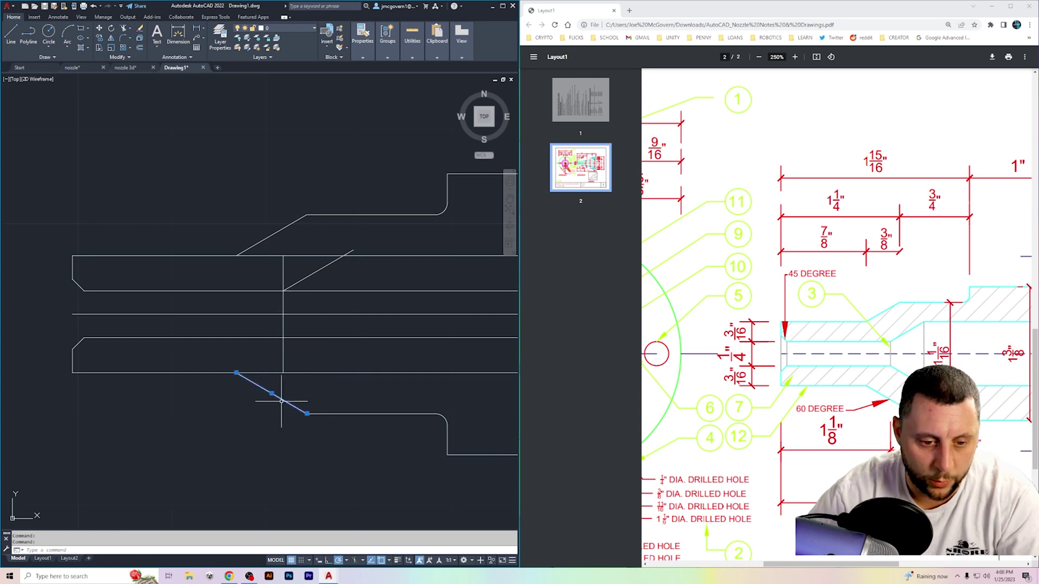
{"action": "left_click", "coordinate": [244, 424]}
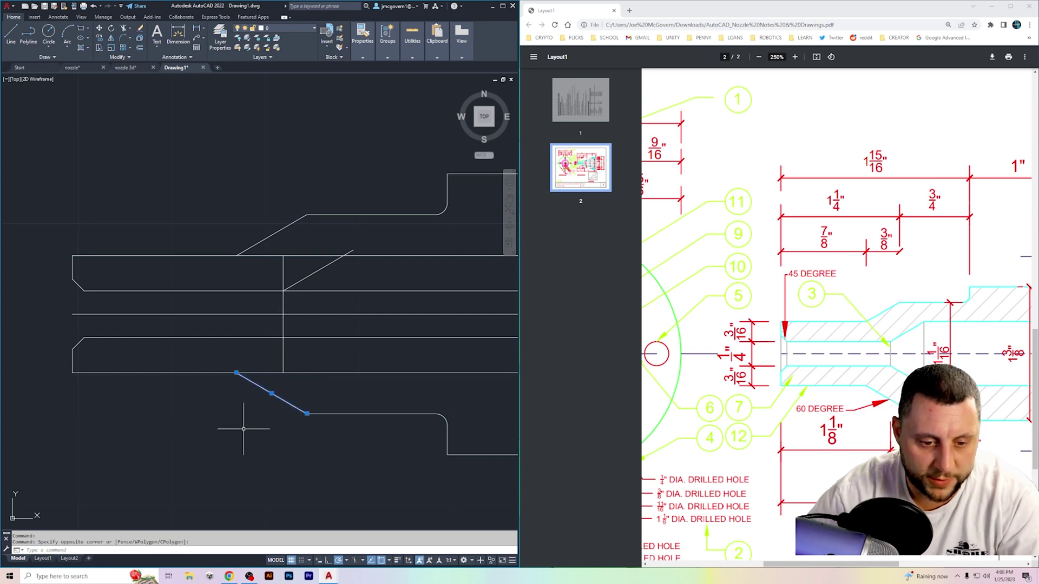
{"action": "left_click", "coordinate": [101, 38]}
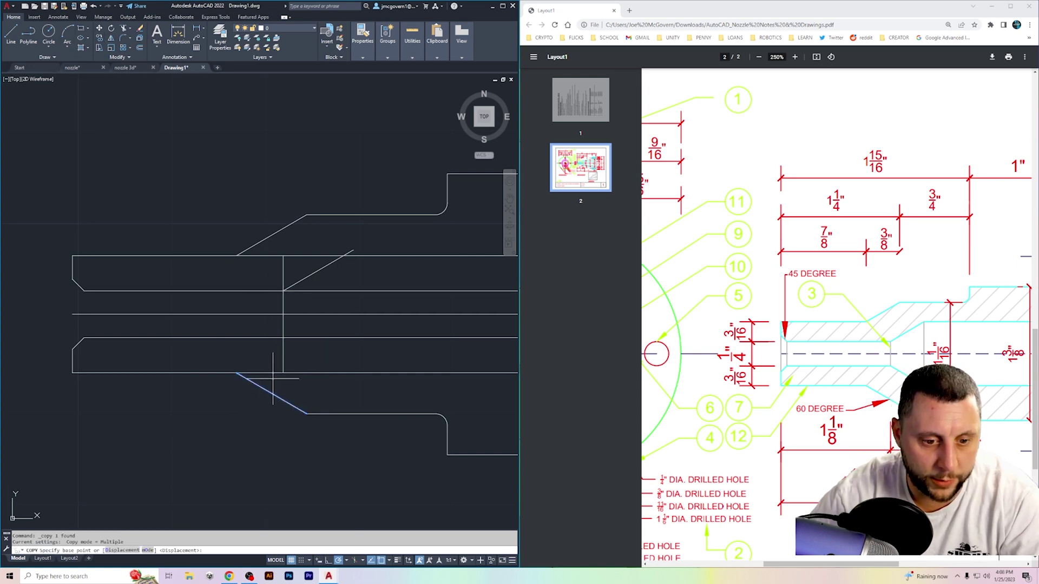
{"action": "left_click", "coordinate": [236, 373]}
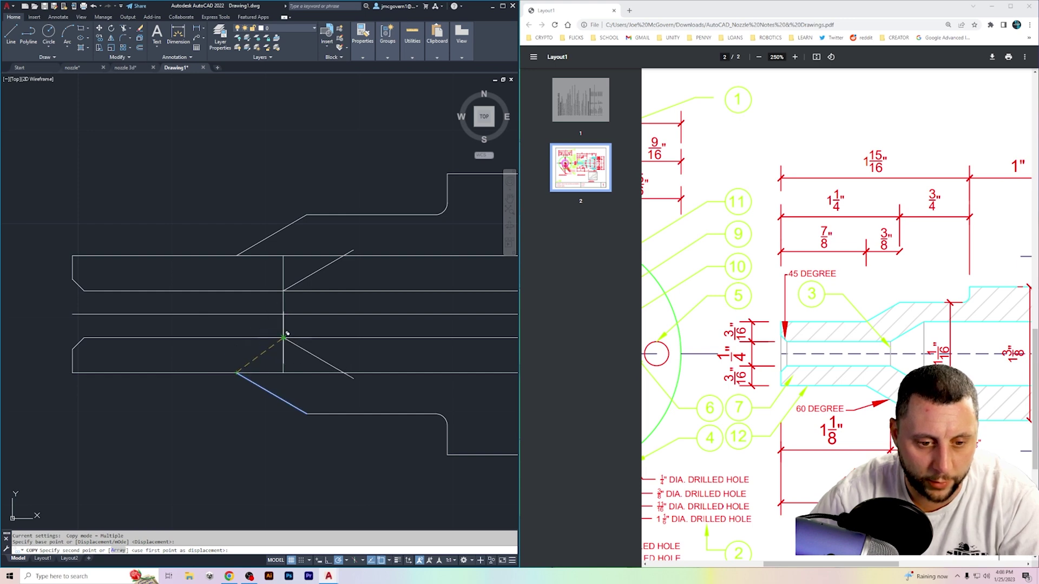
{"action": "left_click", "coordinate": [283, 338]}
{"action": "key", "text": "Escape"}
Erase the vertical 1-1/8 construction line crossing the nozzle tip
{"action": "left_click", "coordinate": [296, 351]}
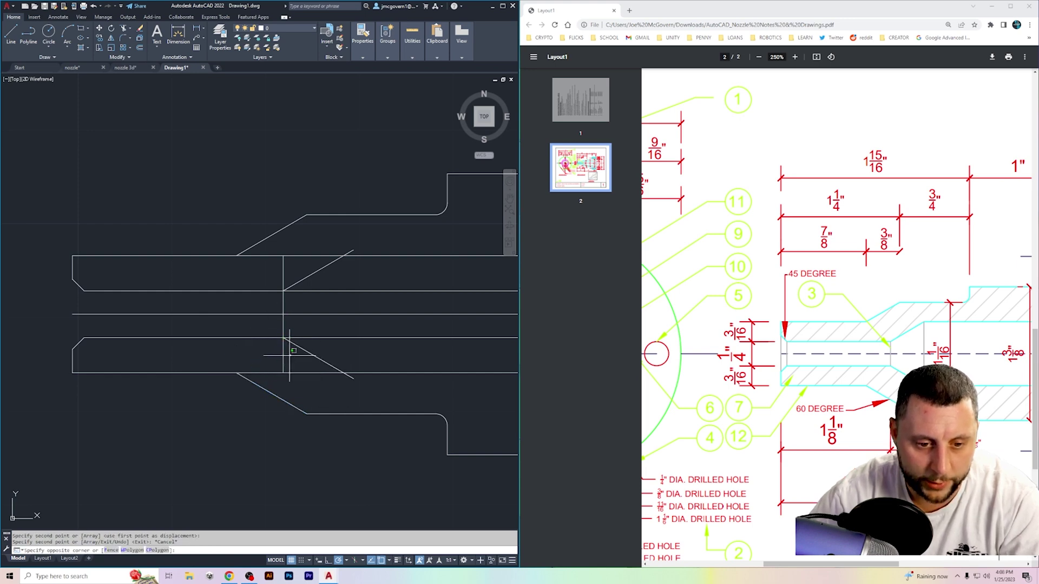
{"action": "left_click", "coordinate": [270, 364]}
{"action": "key", "text": "Delete"}
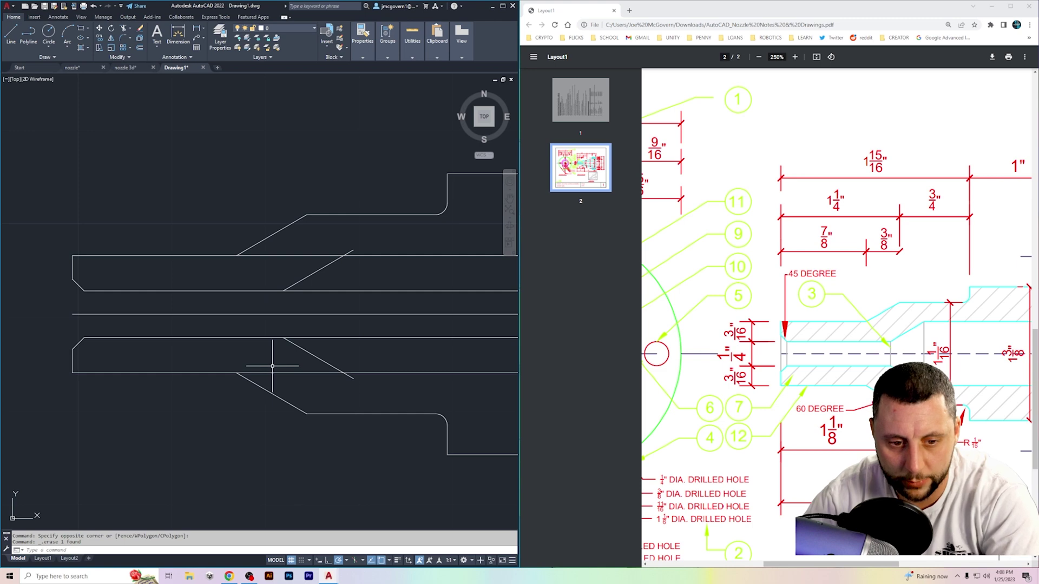
Trim the upper and lower outer tip lines inside the body, using the two outer taper lines as cutting edges
{"action": "type", "text": "tr"}
{"action": "key", "text": "Return"}
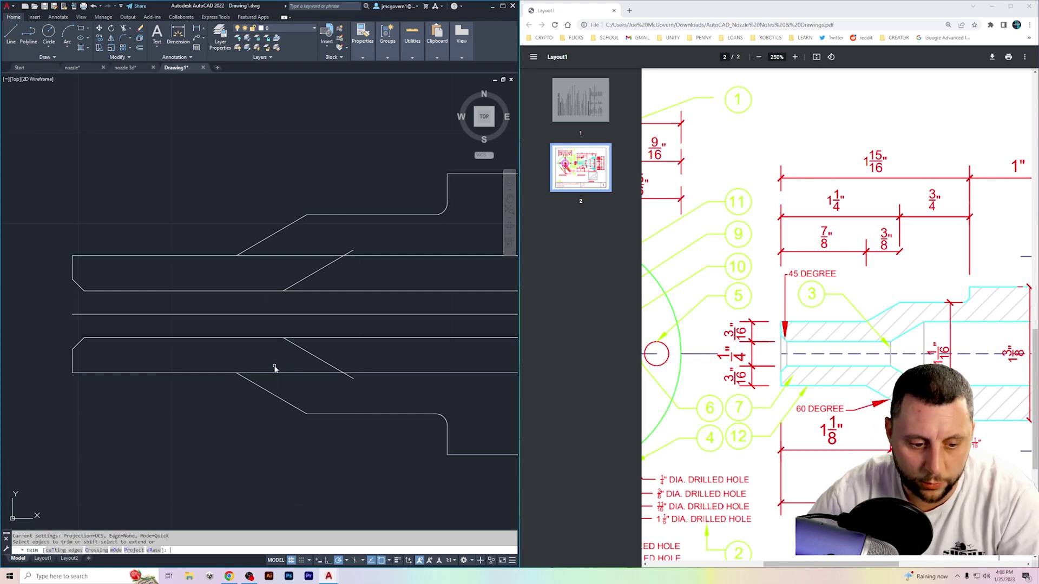
{"action": "left_click", "coordinate": [76, 549]}
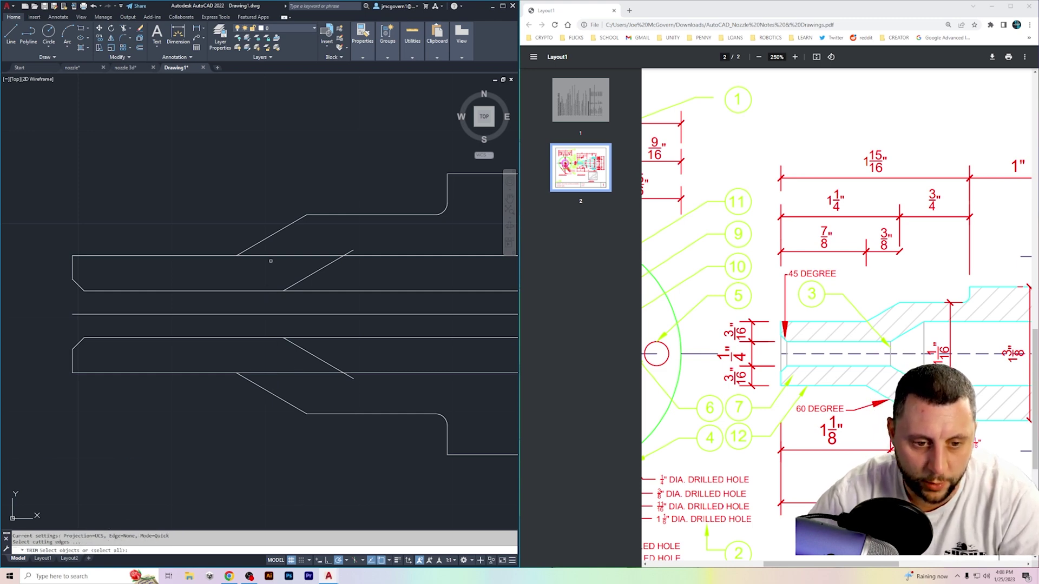
{"action": "left_click", "coordinate": [265, 242]}
{"action": "left_click", "coordinate": [270, 393]}
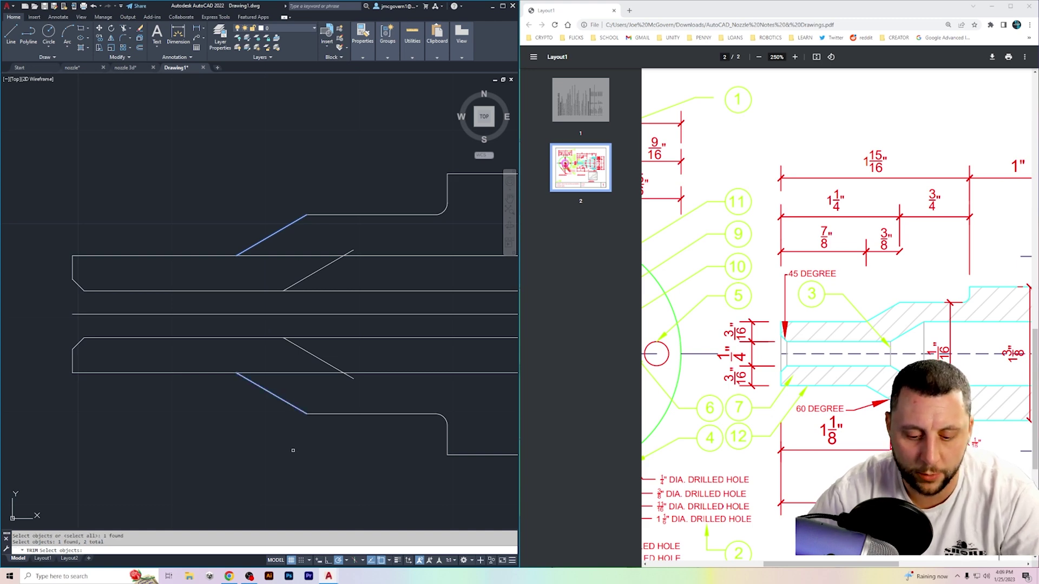
{"action": "key", "text": "Return"}
{"action": "left_click", "coordinate": [273, 372]}
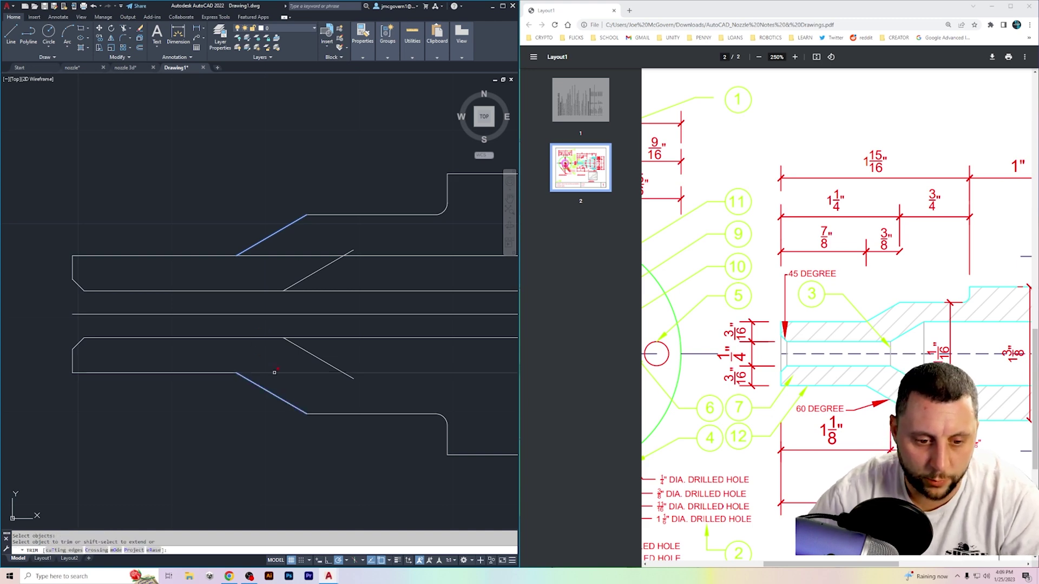
{"action": "left_click", "coordinate": [277, 257]}
Draw a horizontal line from the upper inner taper's outer end to the flange's vertical end face
{"action": "scroll", "coordinate": [278, 254], "scroll_direction": "down", "scroll_amount": 3}
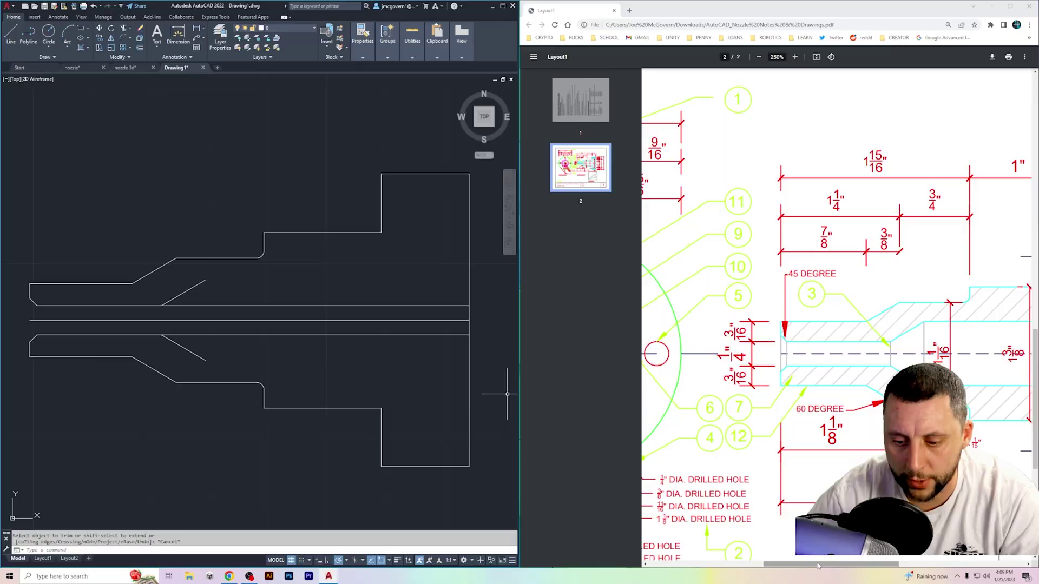
{"action": "left_click_drag", "start_coordinate": [871, 564], "coordinate": [893, 563]}
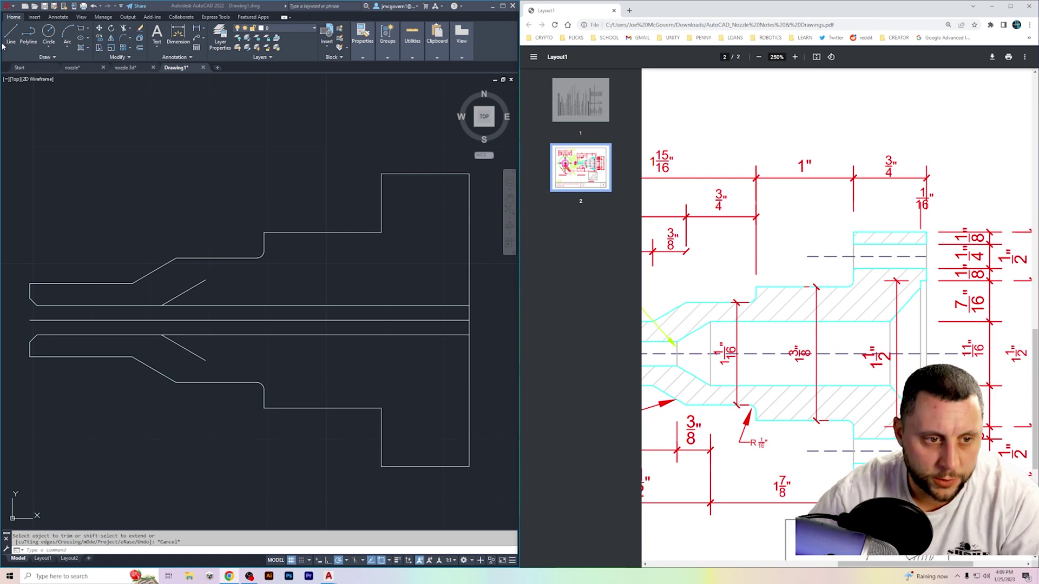
{"action": "left_click", "coordinate": [179, 303]}
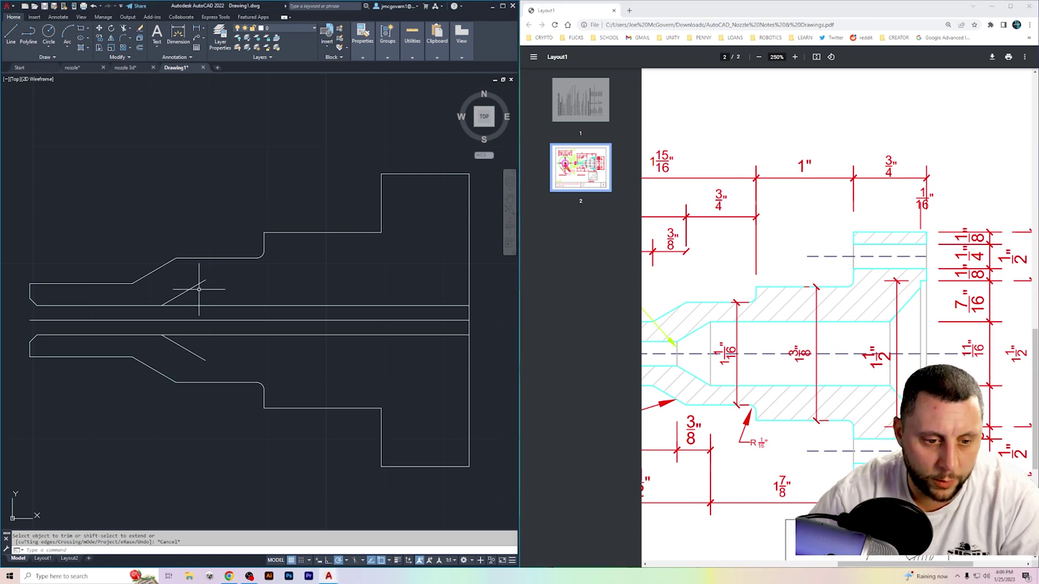
{"action": "left_click", "coordinate": [11, 34]}
{"action": "left_click", "coordinate": [205, 279]}
{"action": "left_click", "coordinate": [469, 279]}
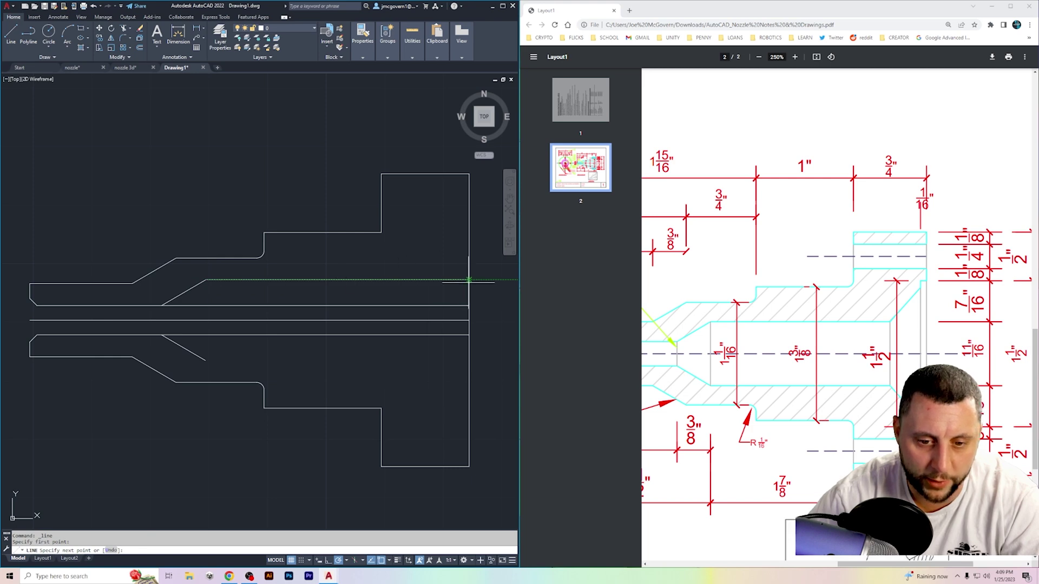
{"action": "key", "text": "Escape"}
Draw a matching horizontal line from the lower inner taper's outer end to the flange's vertical end face
{"action": "key", "text": "space"}
{"action": "left_click", "coordinate": [206, 360]}
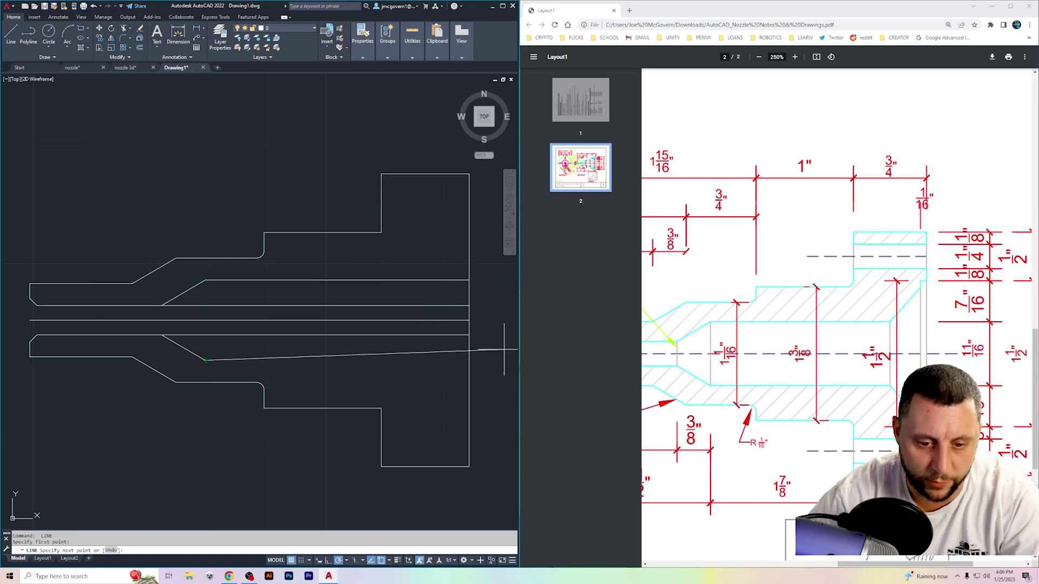
{"action": "left_click", "coordinate": [469, 360]}
{"action": "key", "text": "Escape"}
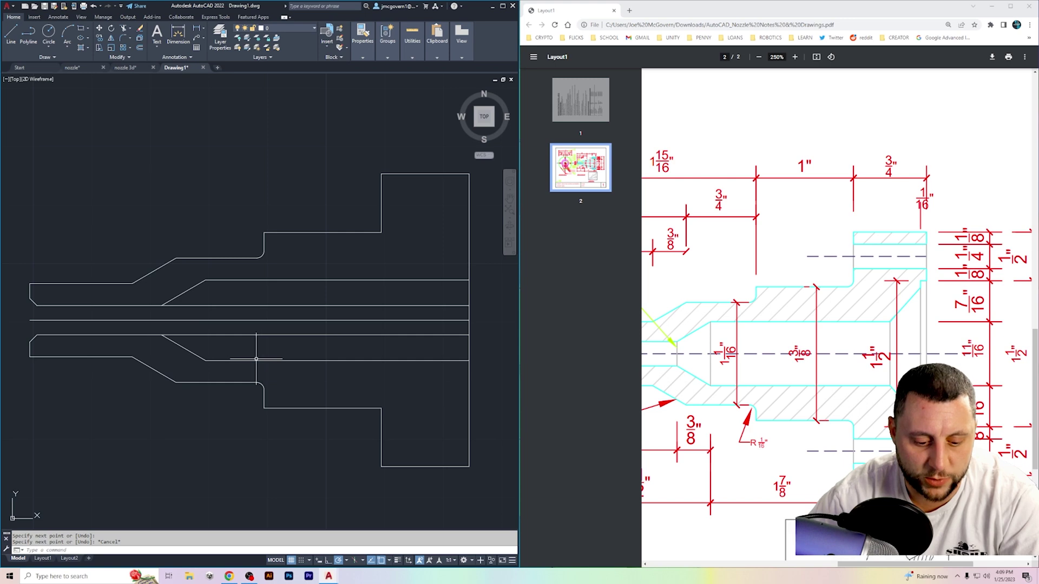
Trim the narrow upper and lower bore lines between the inner tapers and the flange end face
{"action": "type", "text": "tr"}
{"action": "key", "text": "space"}
{"action": "left_click", "coordinate": [213, 336]}
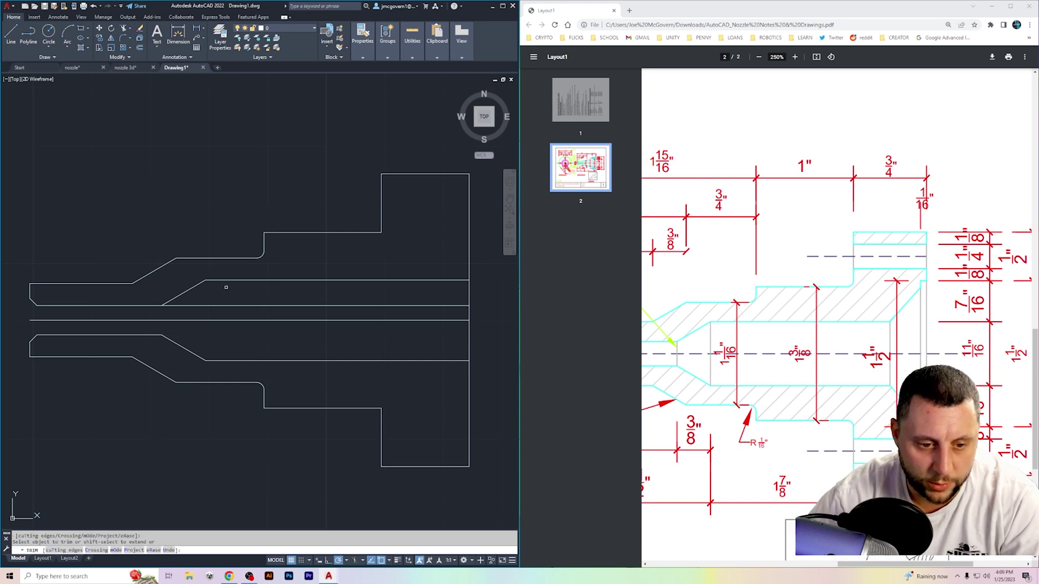
{"action": "left_click", "coordinate": [221, 305]}
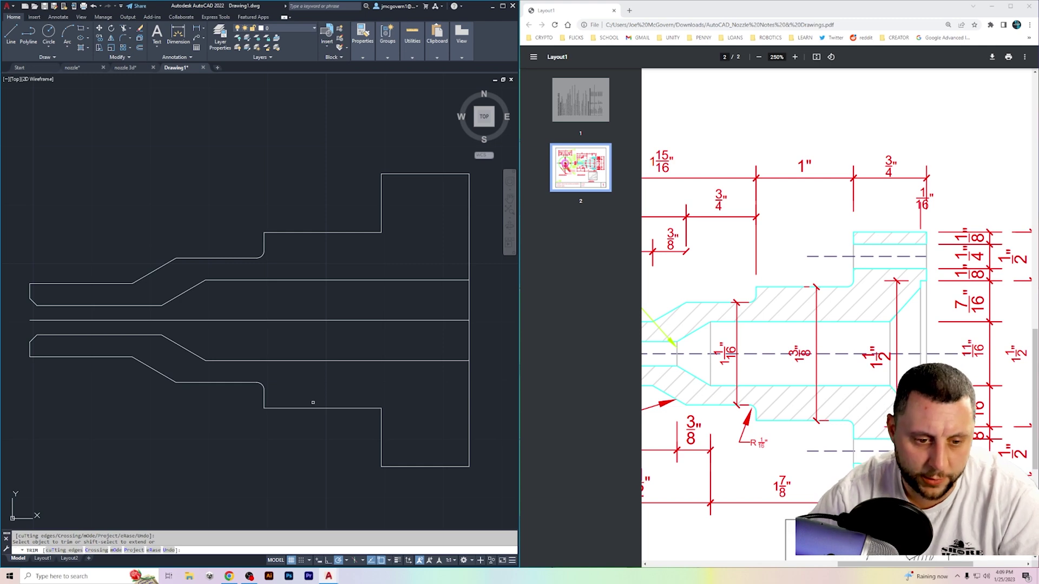
Offset the flange's vertical end face 1/16 inward into the flange
{"action": "key", "text": "Escape"}
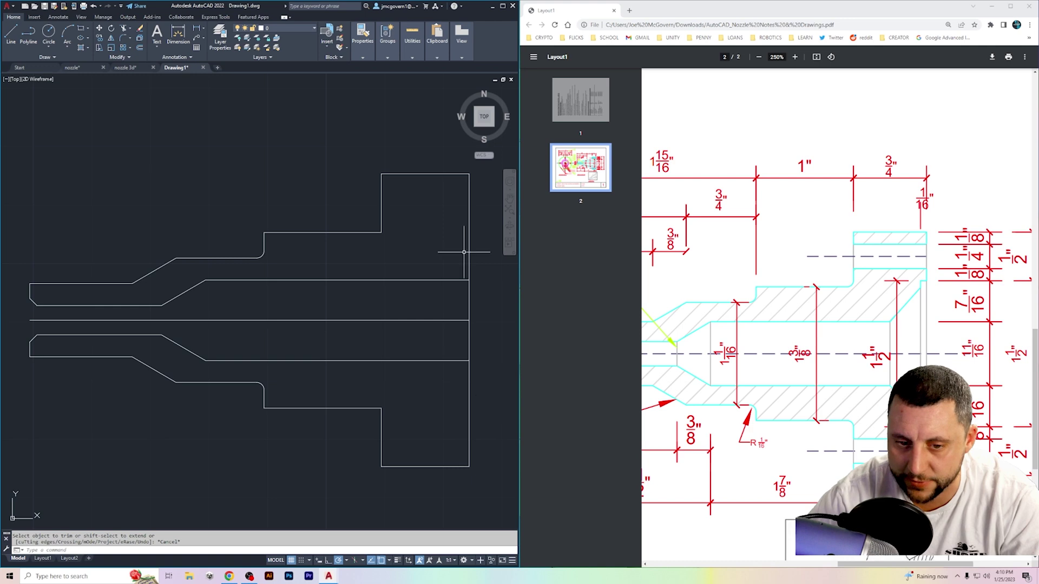
{"action": "left_click", "coordinate": [140, 48]}
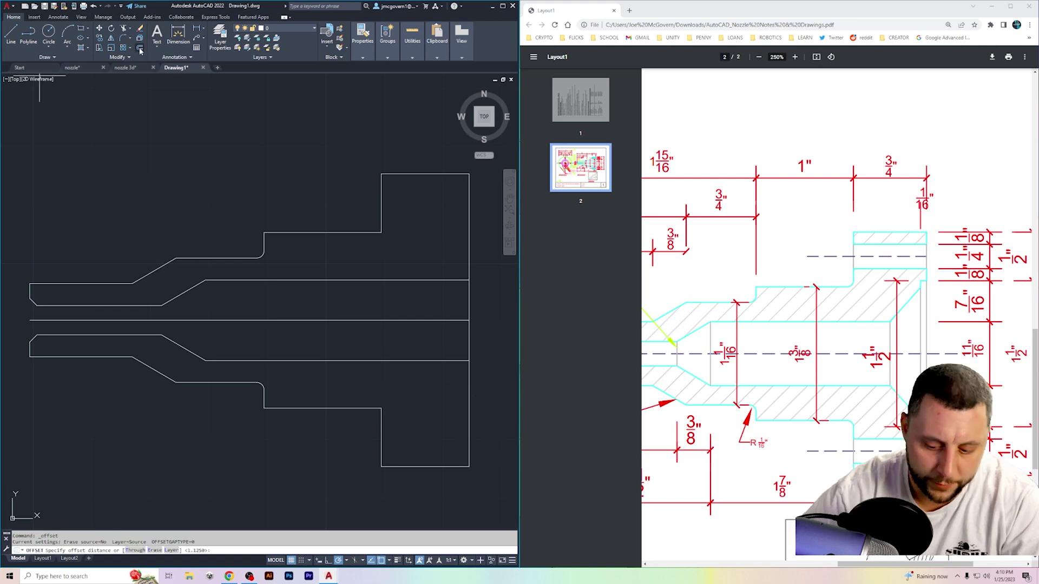
{"action": "type", "text": "1/16"}
{"action": "key", "text": "Return"}
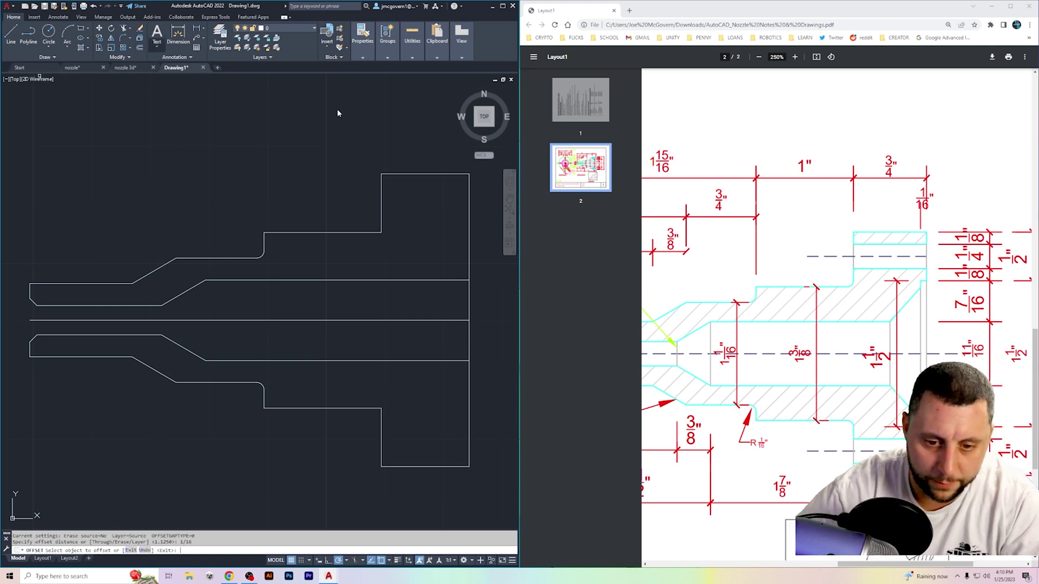
{"action": "left_click", "coordinate": [469, 227]}
{"action": "left_click", "coordinate": [441, 226]}
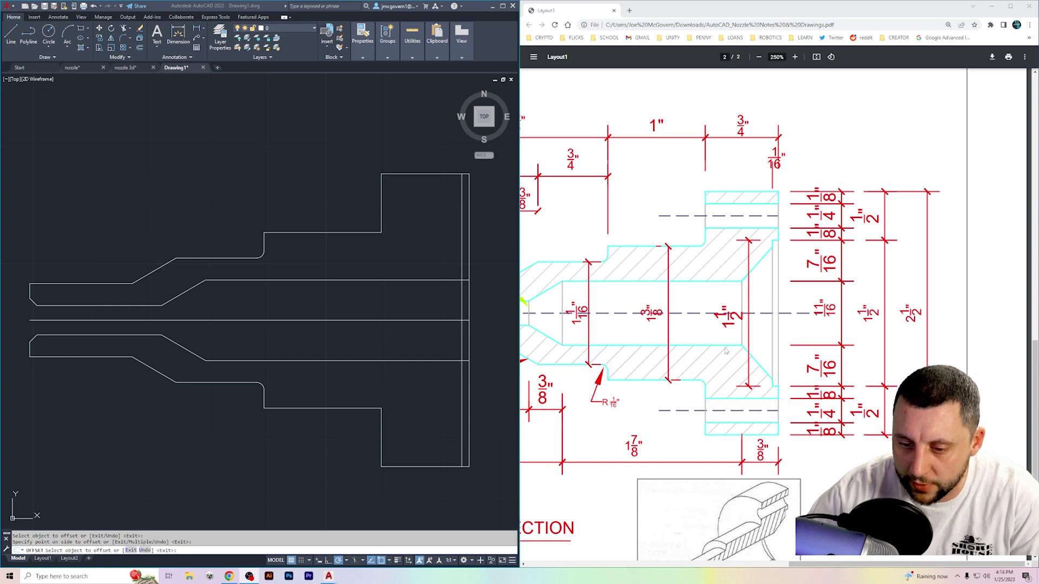
Offset the lower bore line 7/16 outward and trim the copy to the narrow strip beside the flange's end face
{"action": "left_click", "coordinate": [139, 47]}
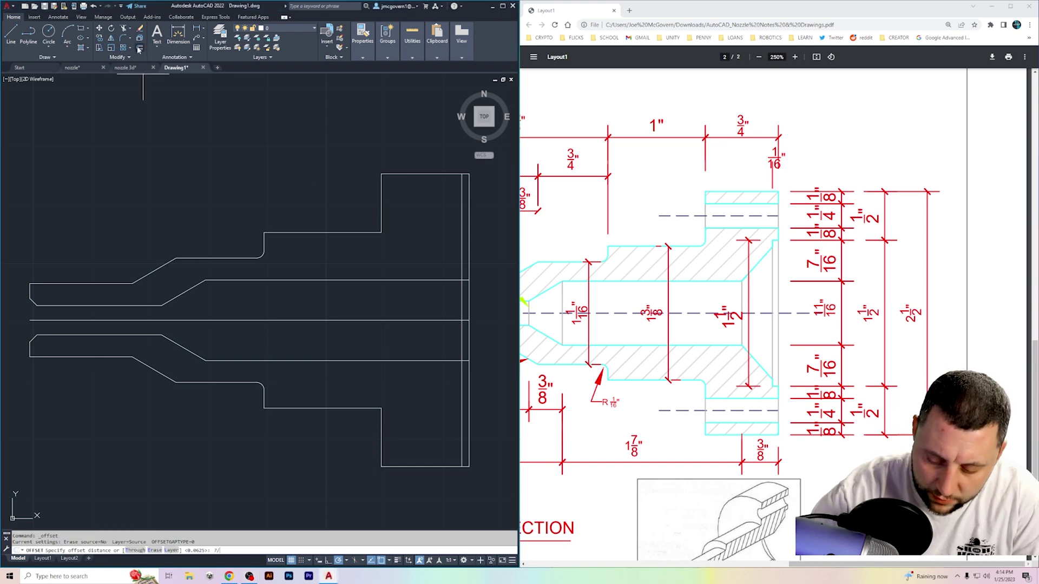
{"action": "key", "text": "Return"}
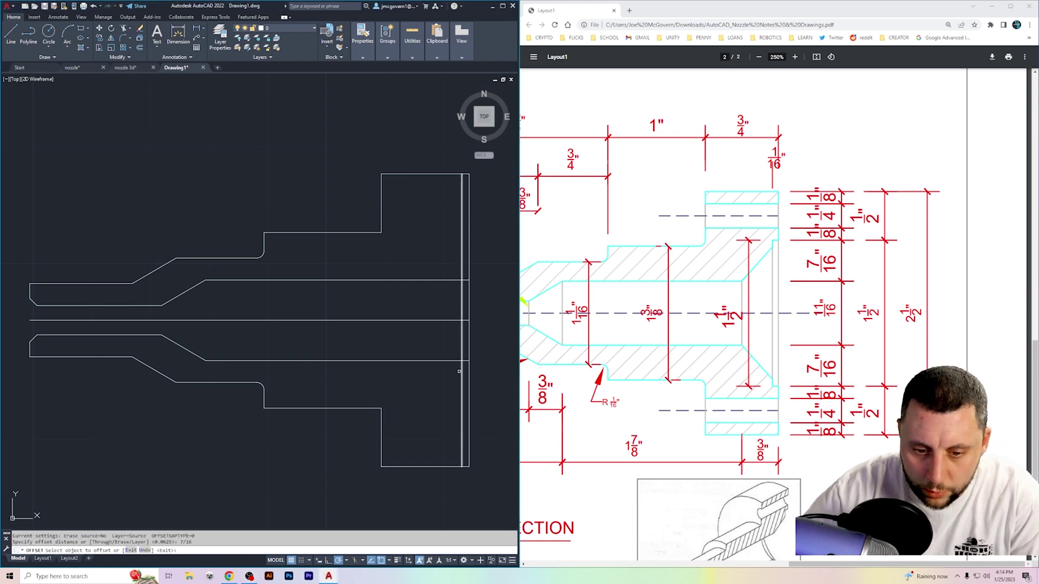
{"action": "left_click", "coordinate": [452, 361]}
{"action": "left_click", "coordinate": [443, 401]}
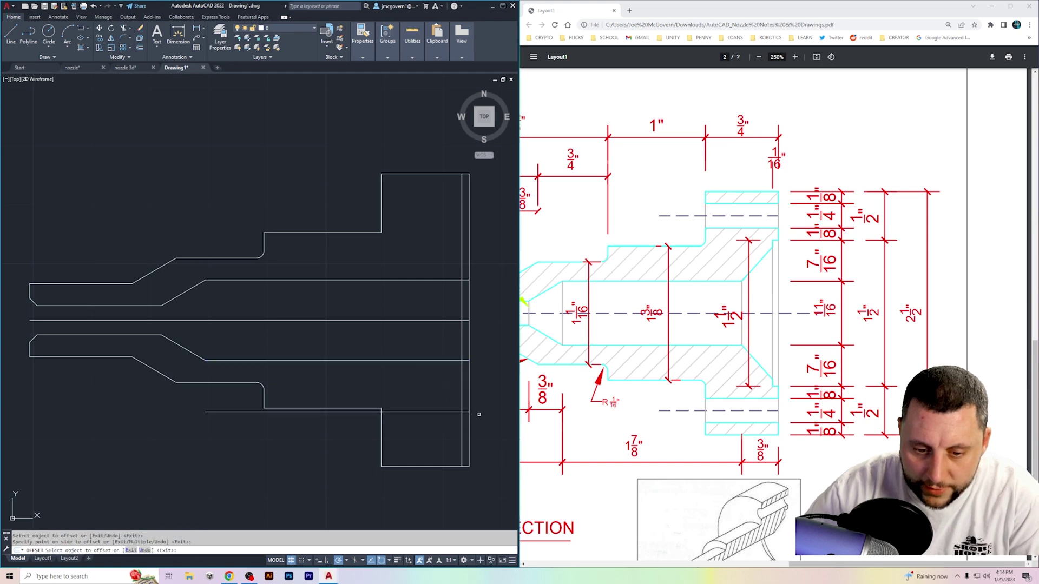
{"action": "key", "text": "Escape"}
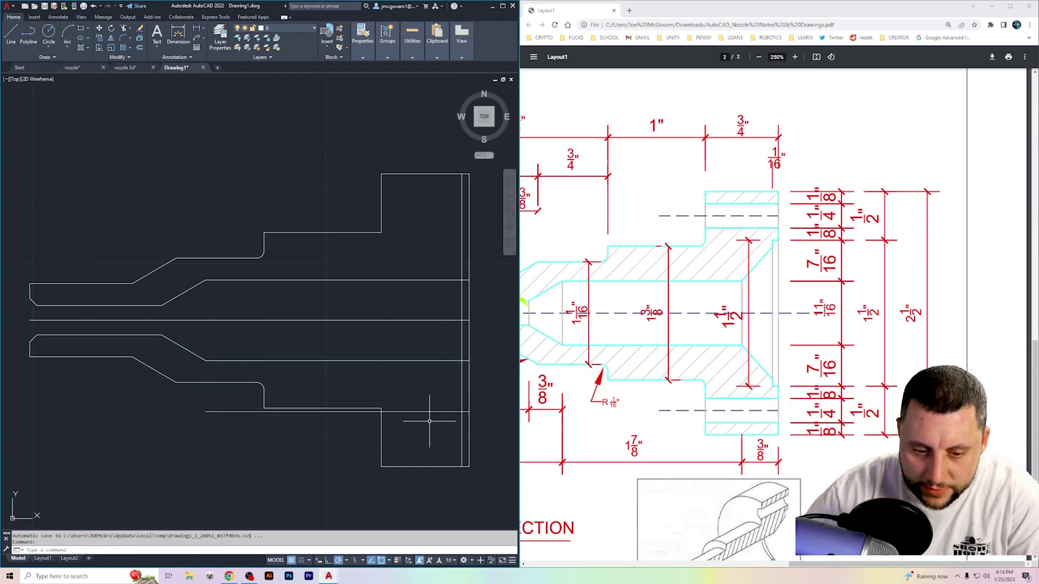
{"action": "type", "text": "tr"}
{"action": "key", "text": "Return"}
{"action": "left_click", "coordinate": [371, 412]}
{"action": "left_click", "coordinate": [405, 411]}
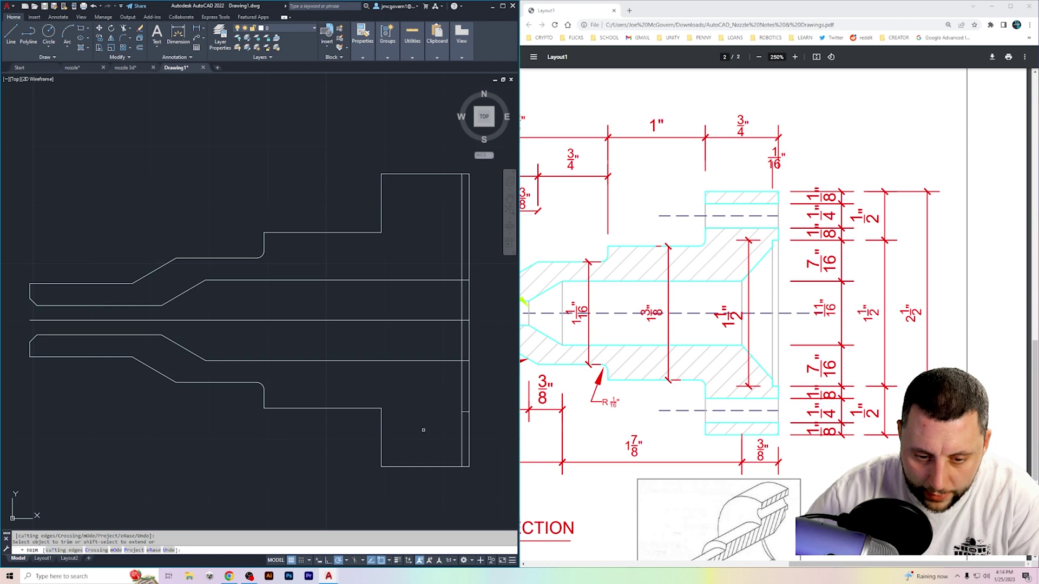
Offset the upper bore line 7/16 outward and trim the copy to the narrow strip beside the flange's end face
{"action": "left_click", "coordinate": [140, 47]}
{"action": "type", "text": "7"}
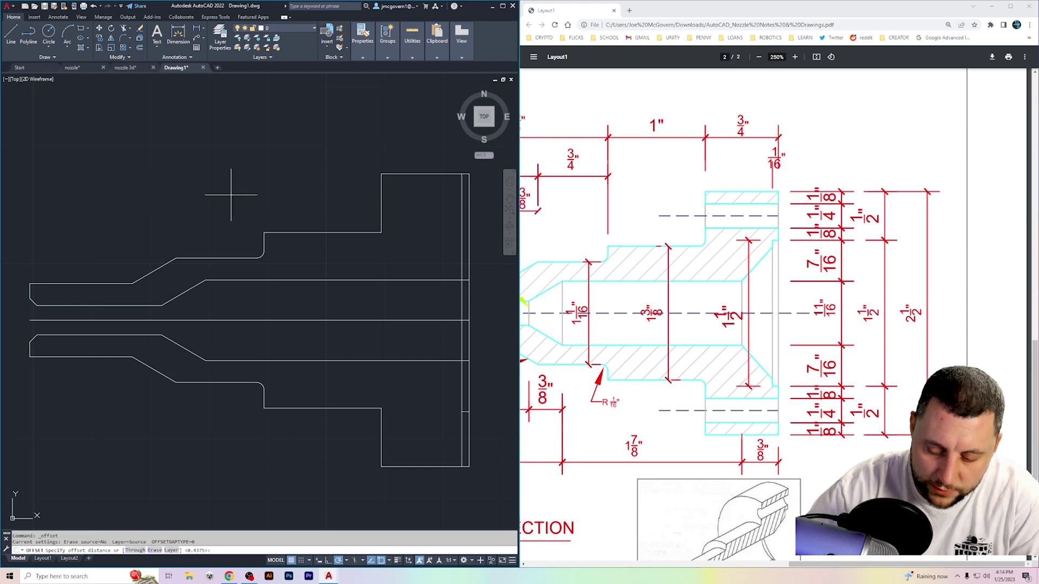
{"action": "type", "text": "/16"}
{"action": "key", "text": "Return"}
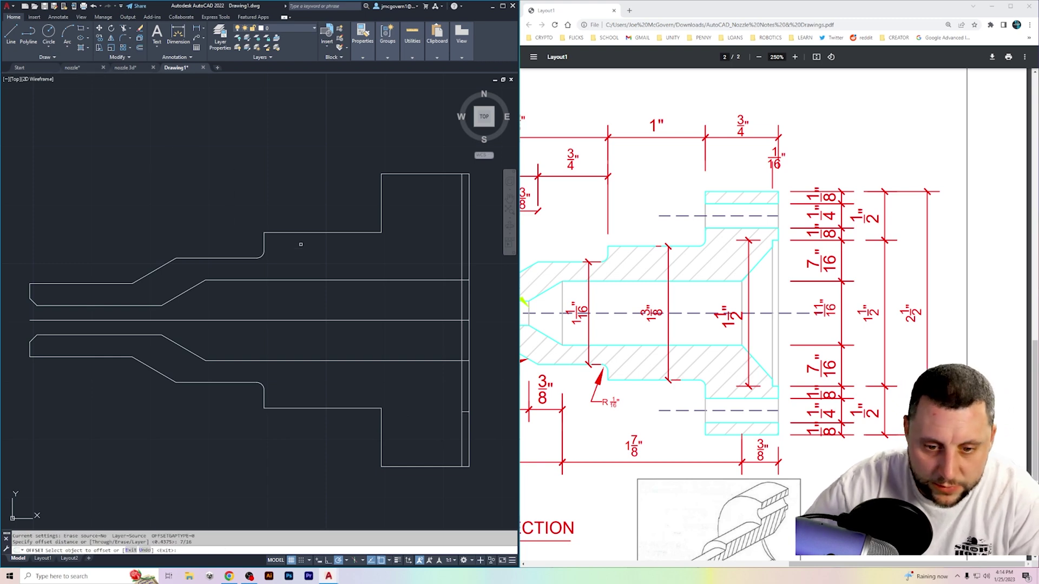
{"action": "left_click", "coordinate": [427, 280]}
{"action": "left_click", "coordinate": [426, 262]}
{"action": "key", "text": "Return"}
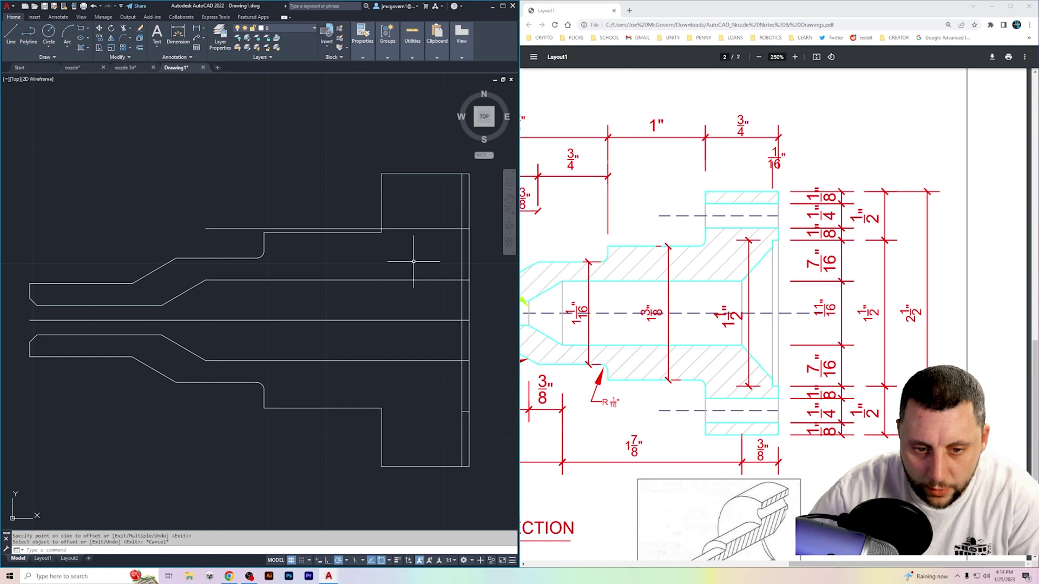
{"action": "type", "text": "tr"}
{"action": "key", "text": "Return"}
{"action": "left_click", "coordinate": [371, 230]}
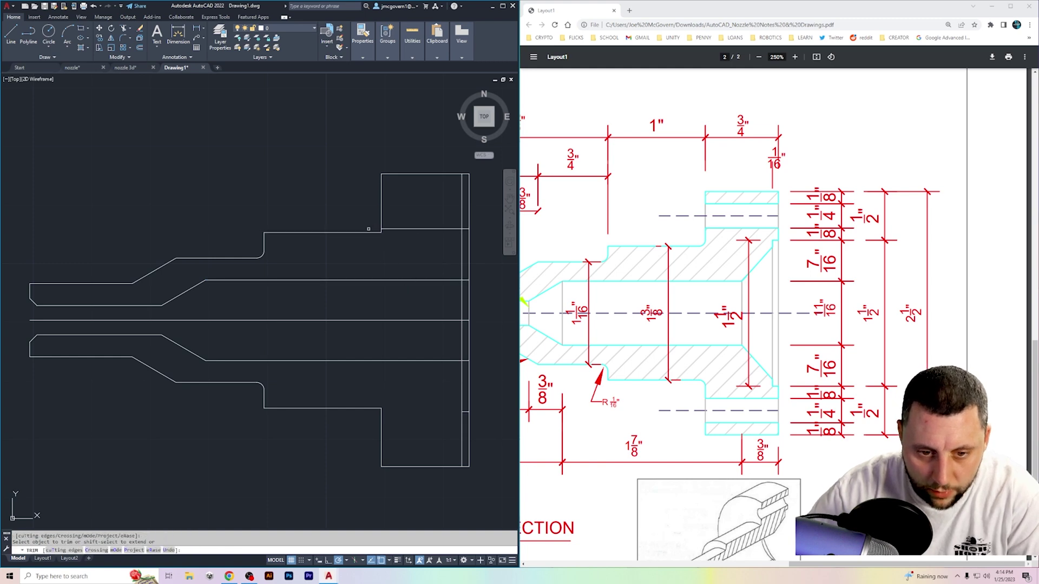
{"action": "left_click", "coordinate": [397, 228]}
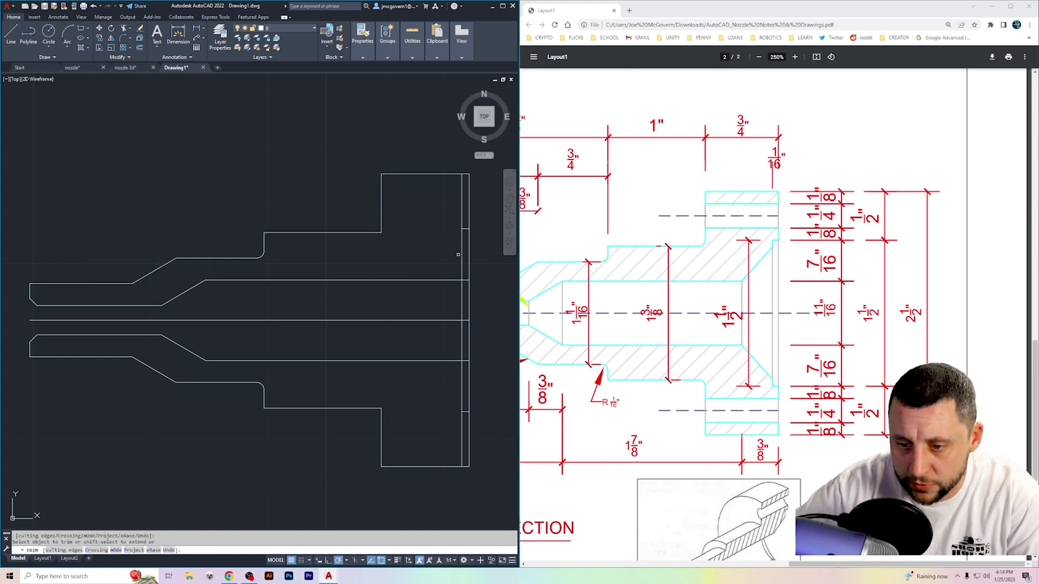
Trim the end face between the two short 7/16 lines, plus the bore and centre line ends and the inner vertical line across the bore
{"action": "left_click_drag", "start_coordinate": [461, 284], "coordinate": [453, 290]}
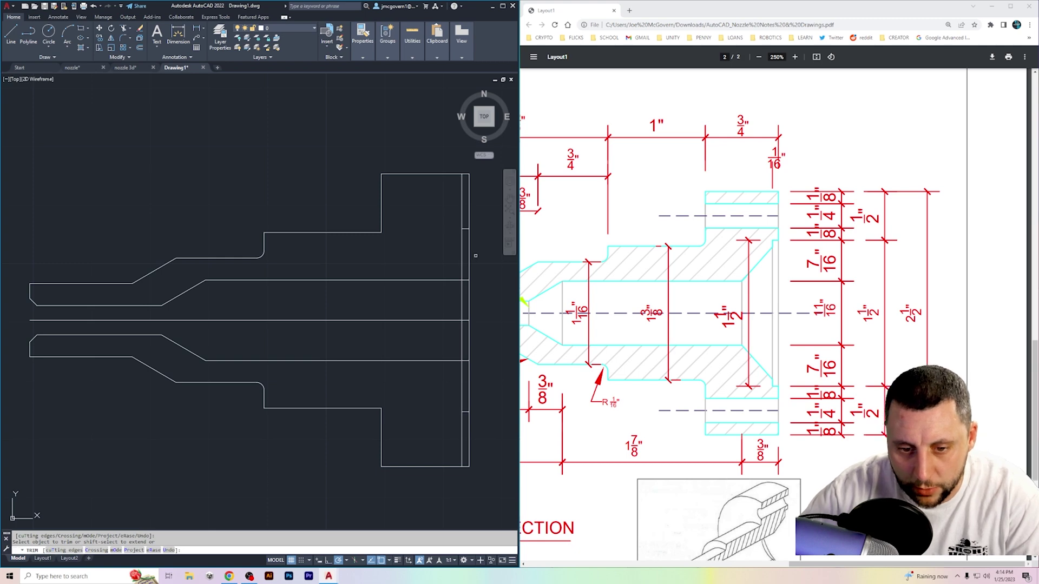
{"action": "mouse_move", "coordinate": [470, 248]}
{"action": "left_mouse_down"}
{"action": "mouse_move", "coordinate": [470, 360]}
{"action": "mouse_move", "coordinate": [477, 349]}
{"action": "left_mouse_up"}
{"action": "left_click", "coordinate": [469, 385]}
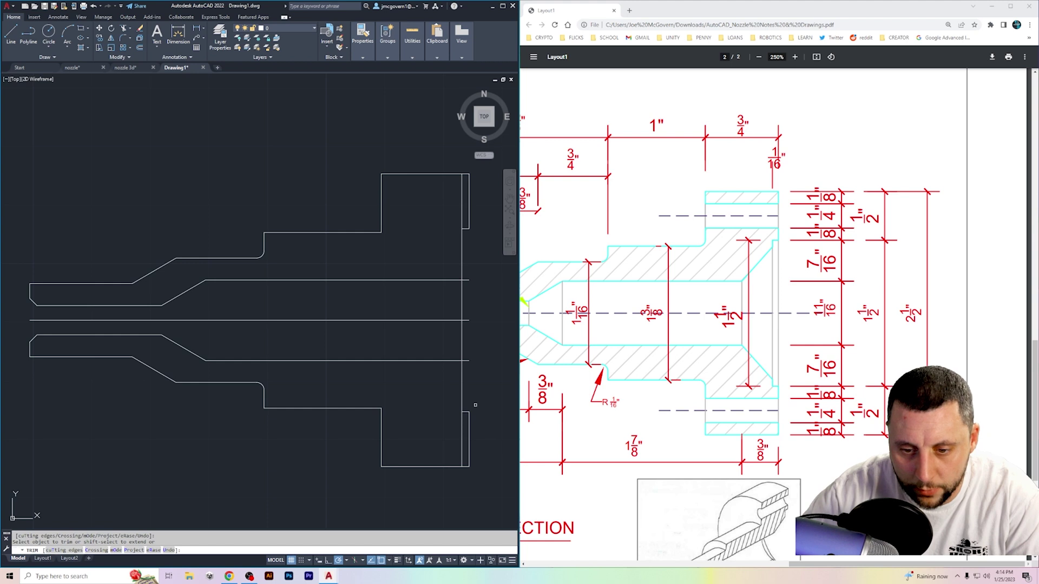
{"action": "mouse_move", "coordinate": [475, 404]}
{"action": "left_mouse_down"}
{"action": "mouse_move", "coordinate": [470, 274]}
{"action": "mouse_move", "coordinate": [460, 344]}
{"action": "left_mouse_up"}
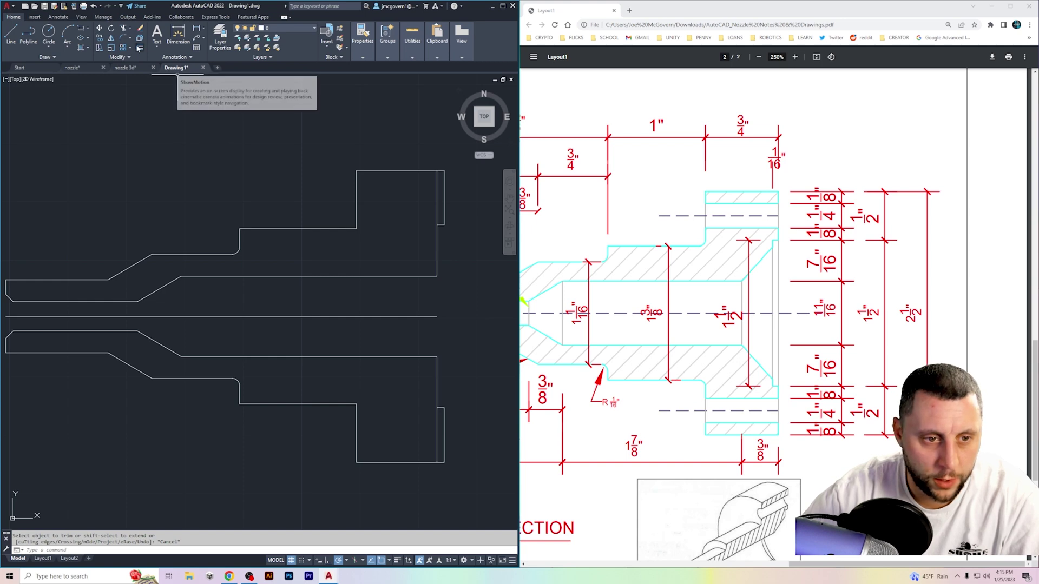
Fillet the upper and lower corners between the body and the flange's back face with a 1/16 radius
{"action": "left_click", "coordinate": [122, 39]}
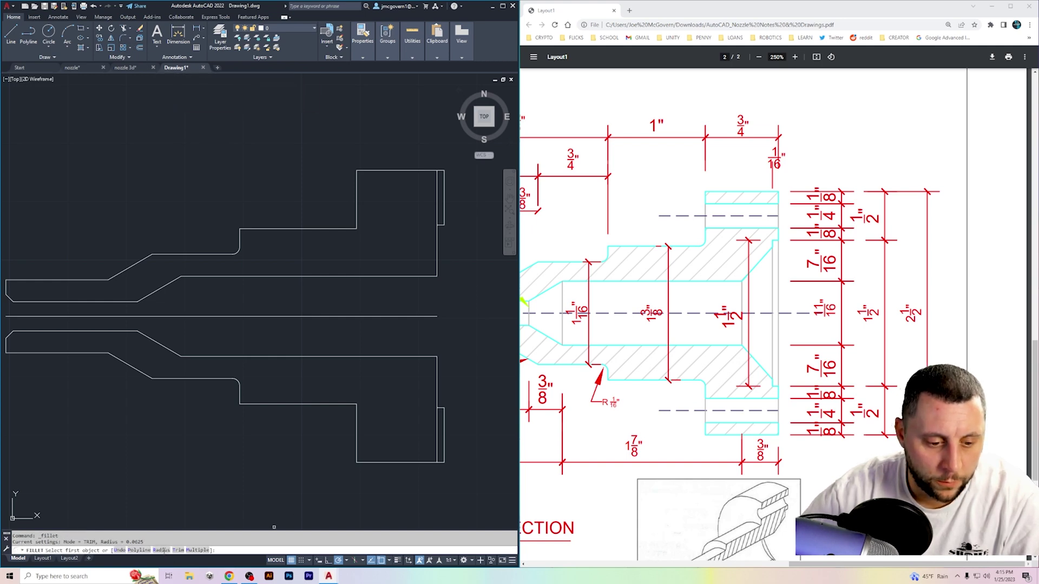
{"action": "type", "text": "r"}
{"action": "key", "text": "Return"}
{"action": "type", "text": "1/16"}
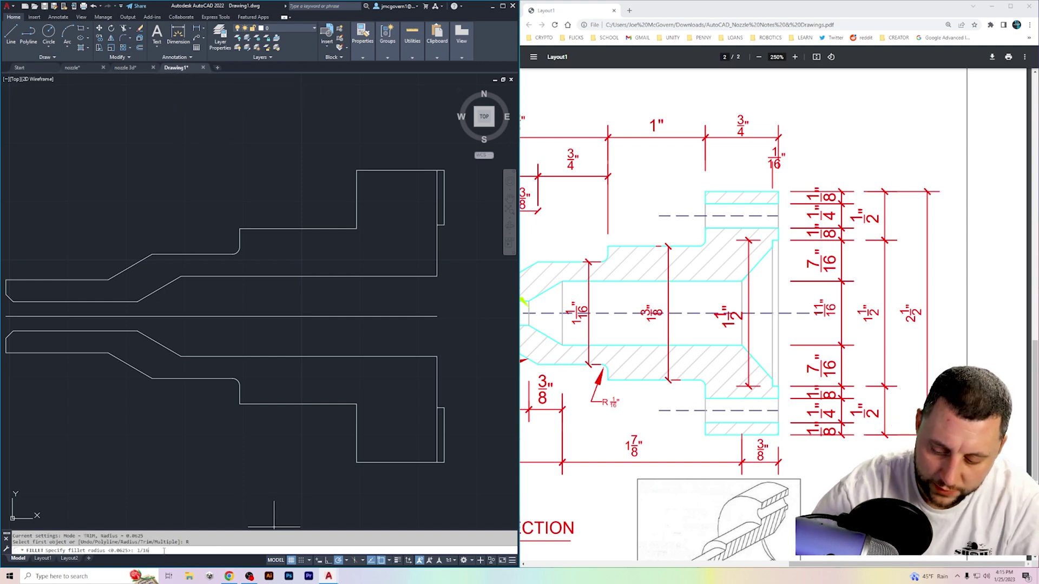
{"action": "key", "text": "Return"}
{"action": "left_click", "coordinate": [354, 226]}
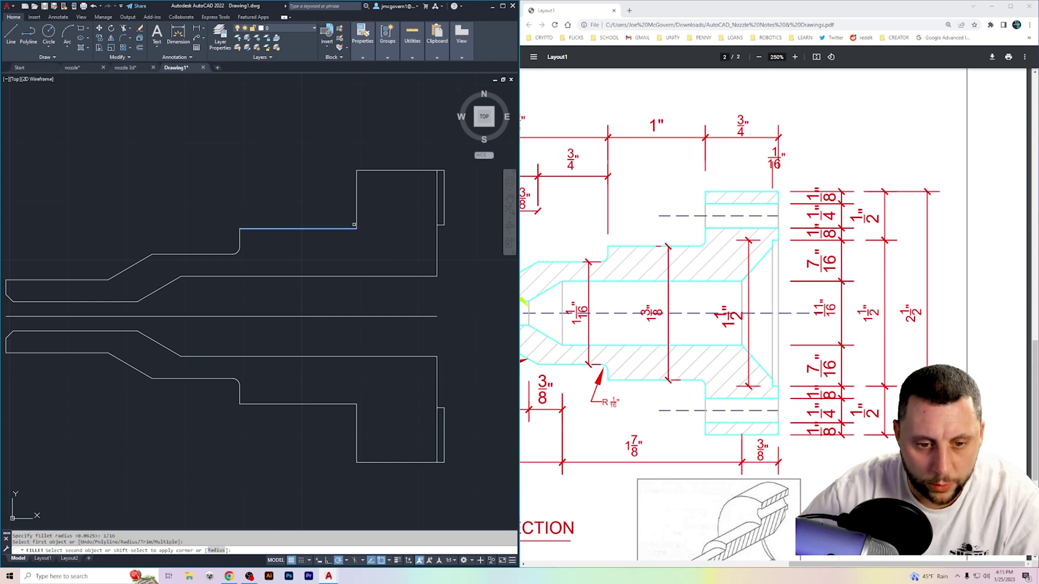
{"action": "left_click", "coordinate": [356, 216]}
{"action": "key", "text": "space"}
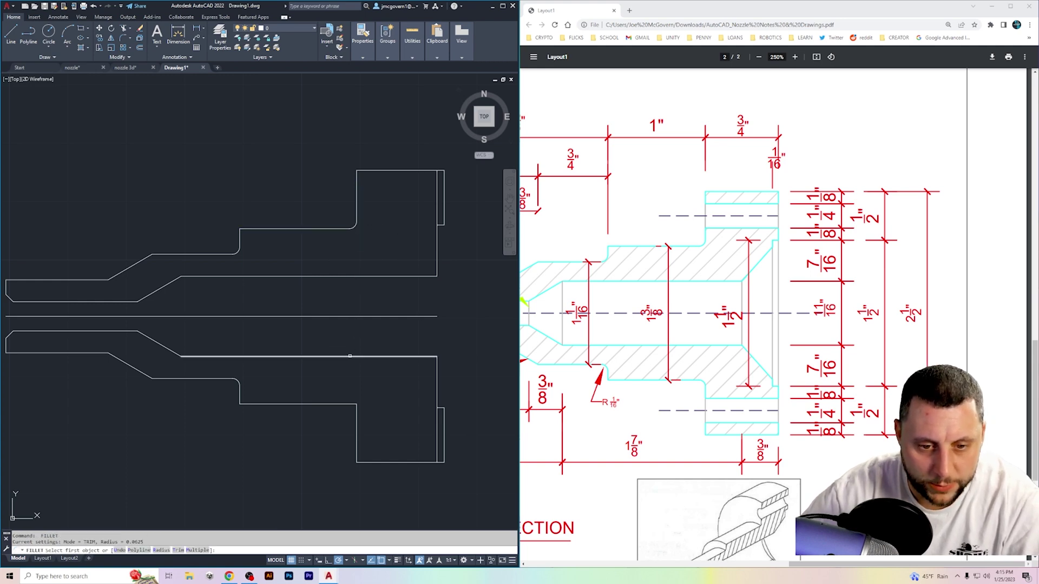
{"action": "left_click", "coordinate": [341, 404]}
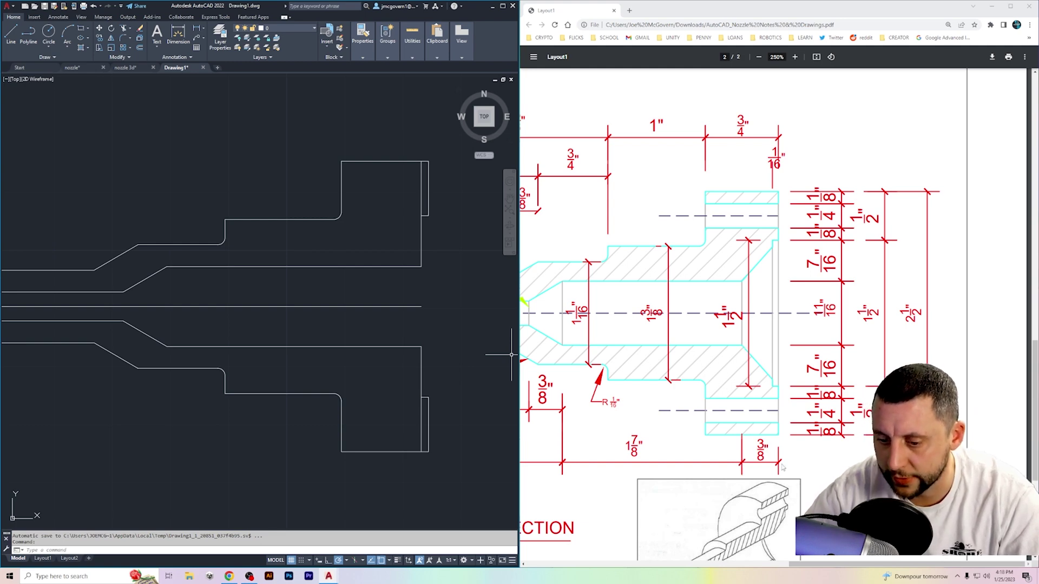
Offset the lower and upper inner vertical lines near the flange's end face 3/8 into the flange
{"action": "left_click", "coordinate": [140, 49]}
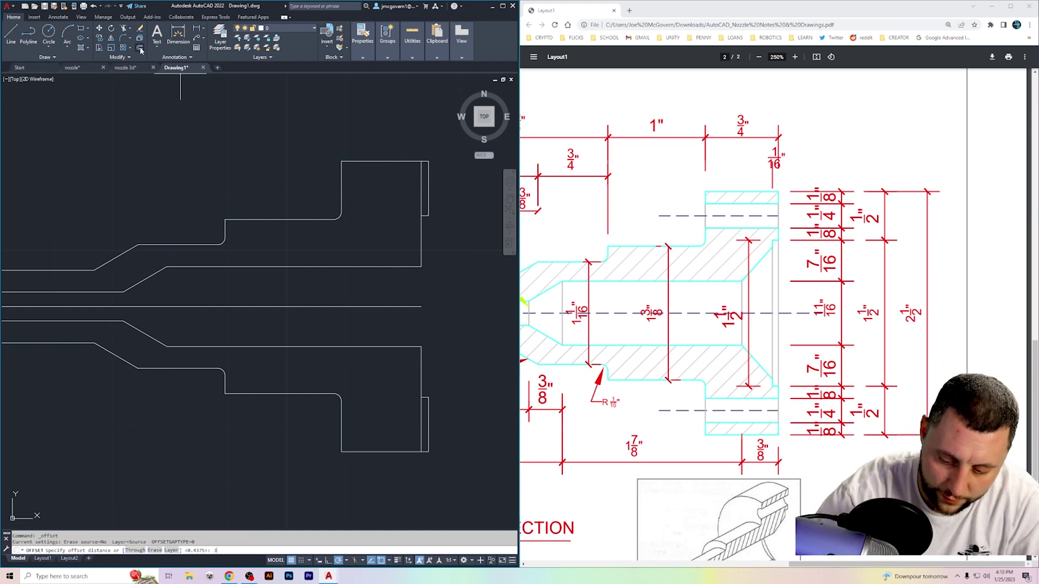
{"action": "type", "text": "3/8"}
{"action": "key", "text": "Return"}
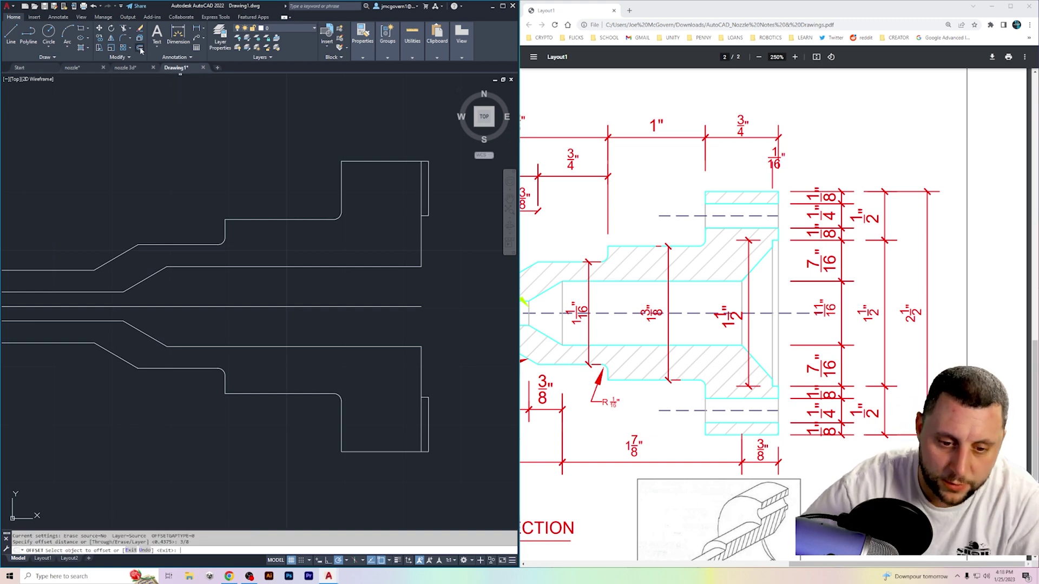
{"action": "left_click", "coordinate": [422, 370]}
{"action": "left_click", "coordinate": [403, 374]}
{"action": "left_click", "coordinate": [421, 254]}
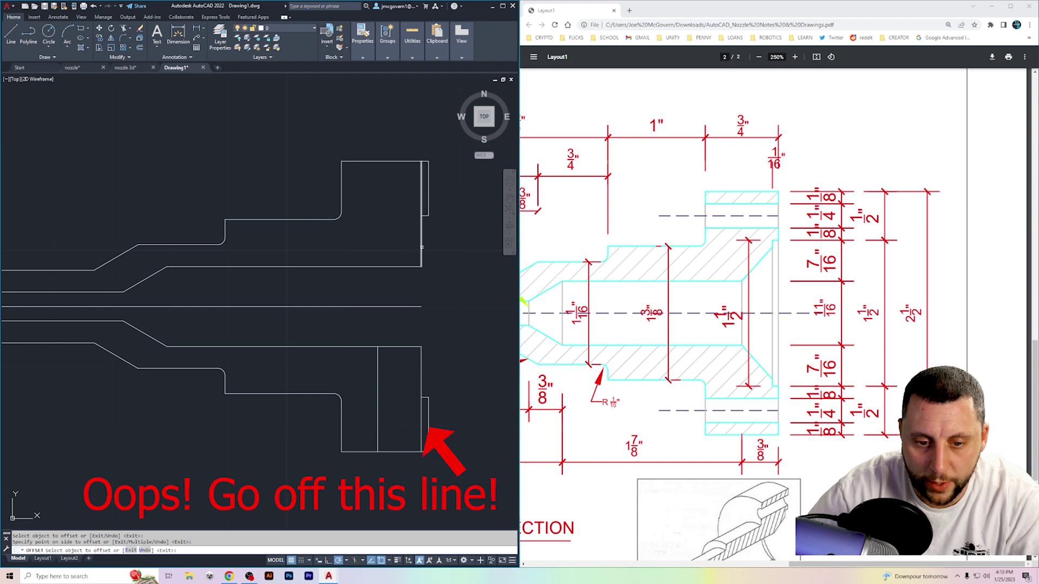
{"action": "key", "text": "Escape"}
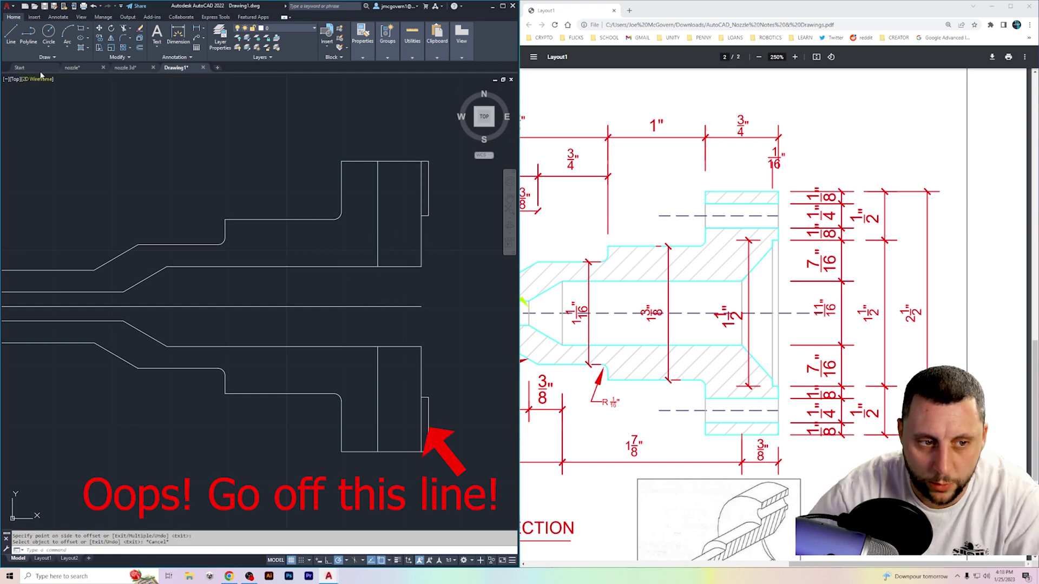
Draw slanted lines from where the 3/8 offset lines meet the upper and lower bore lines to the end face's inner corners
{"action": "left_click", "coordinate": [9, 37]}
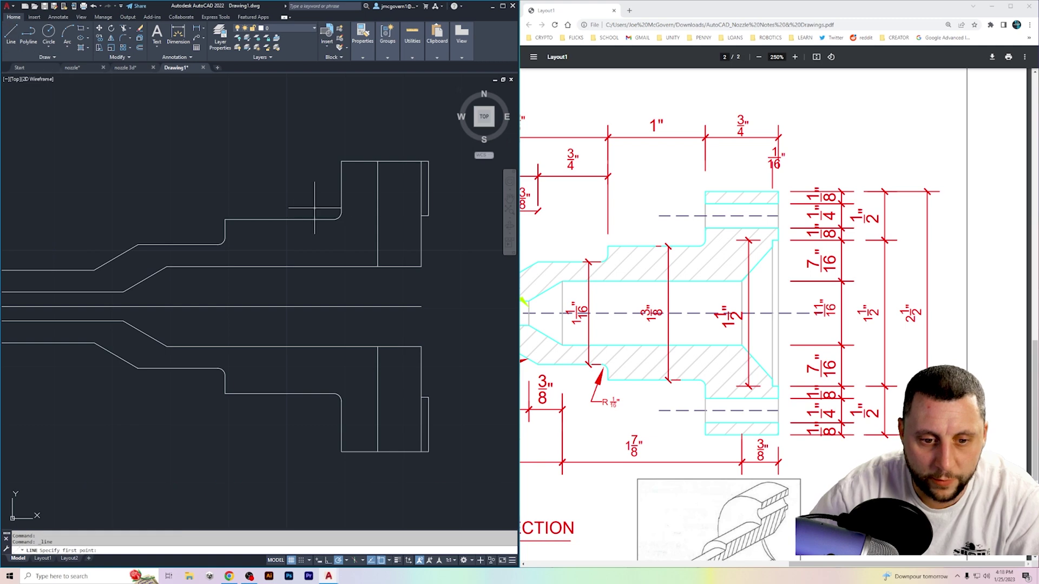
{"action": "left_click", "coordinate": [377, 266]}
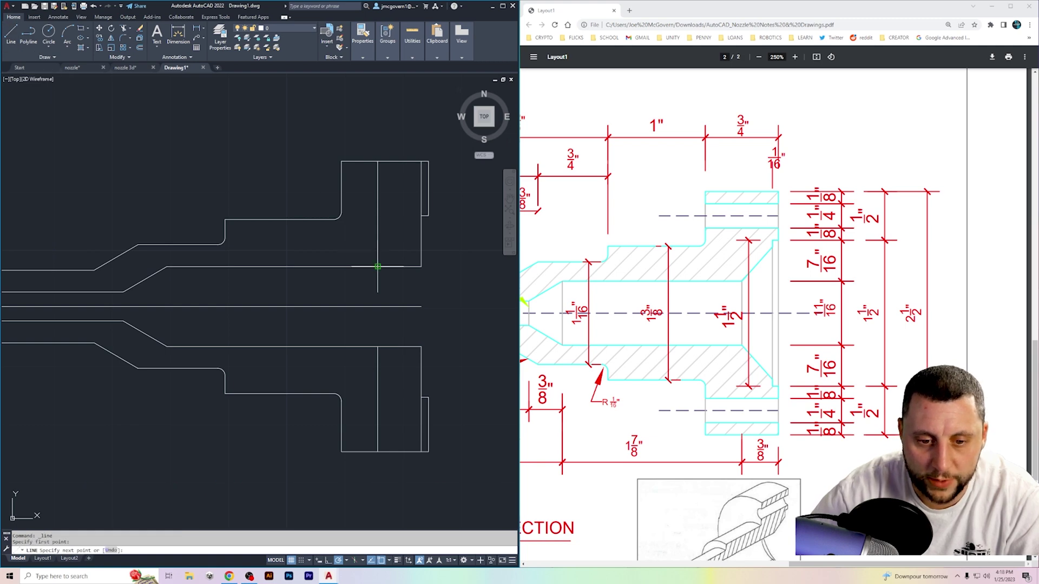
{"action": "left_click", "coordinate": [427, 215]}
{"action": "key", "text": "Escape"}
{"action": "key", "text": "Return"}
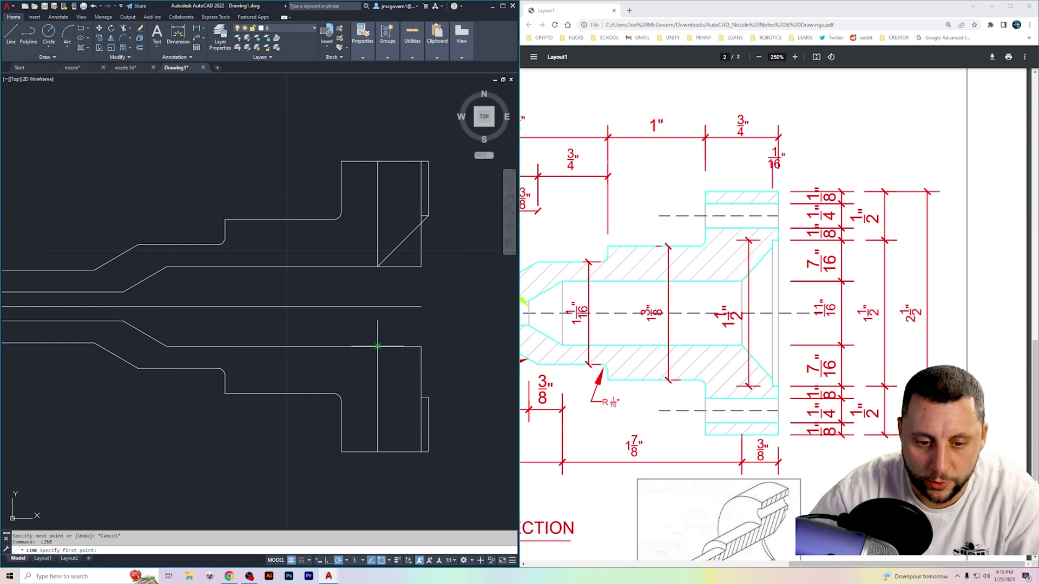
{"action": "left_click", "coordinate": [377, 346]}
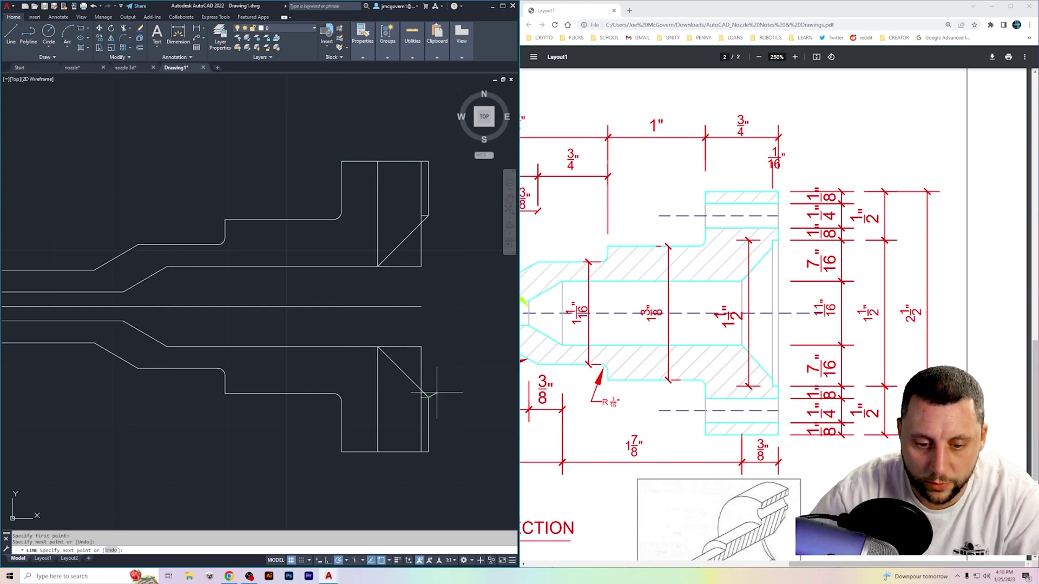
{"action": "left_click", "coordinate": [436, 393]}
{"action": "key", "text": "Escape"}
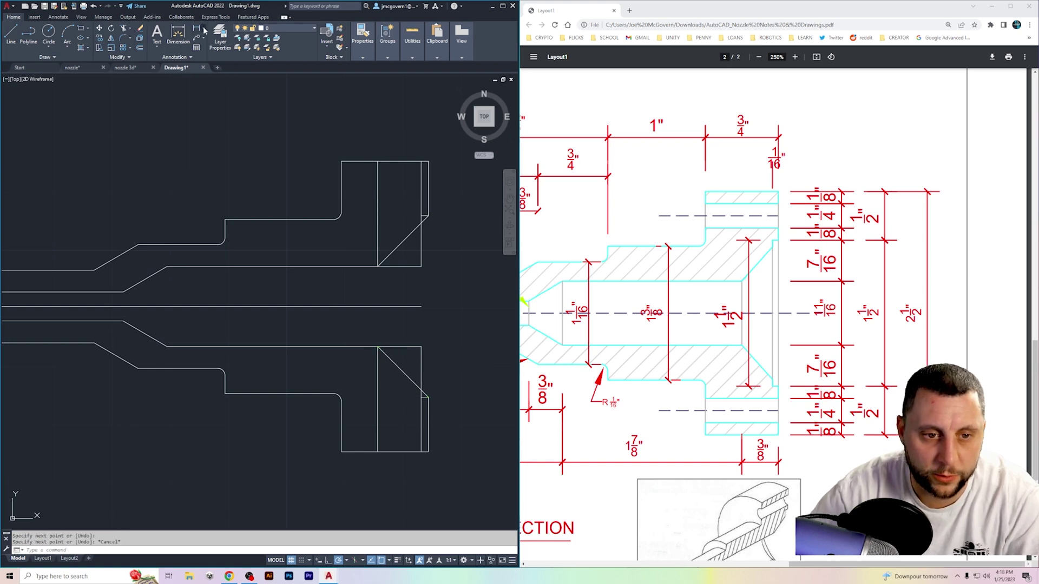
Check the angle between the upper slanted line and the upper bore line with an angular dimension, without placing it
{"action": "left_click", "coordinate": [204, 31]}
{"action": "left_click", "coordinate": [216, 74]}
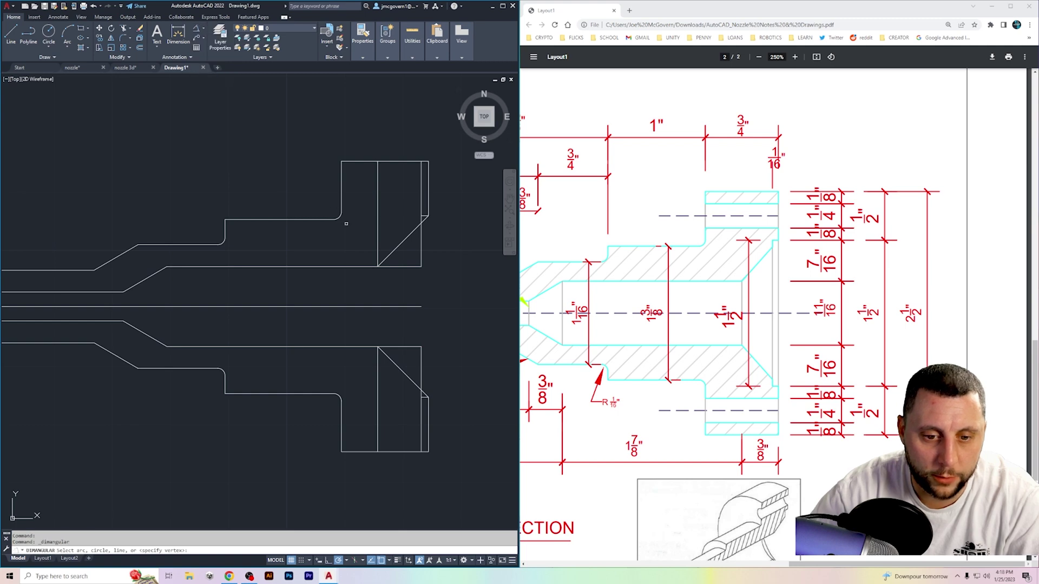
{"action": "left_click", "coordinate": [396, 248]}
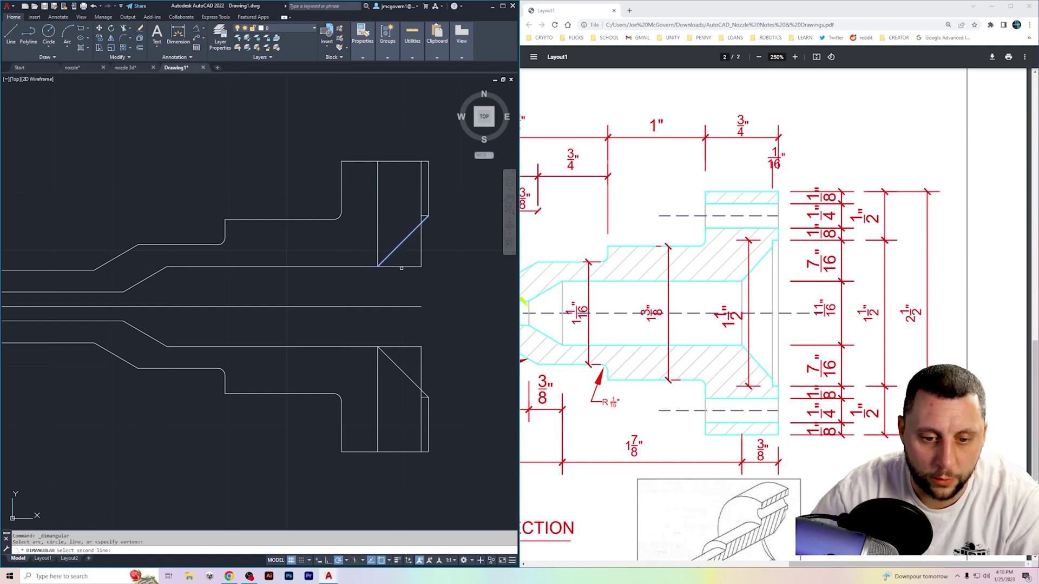
{"action": "left_click", "coordinate": [404, 266]}
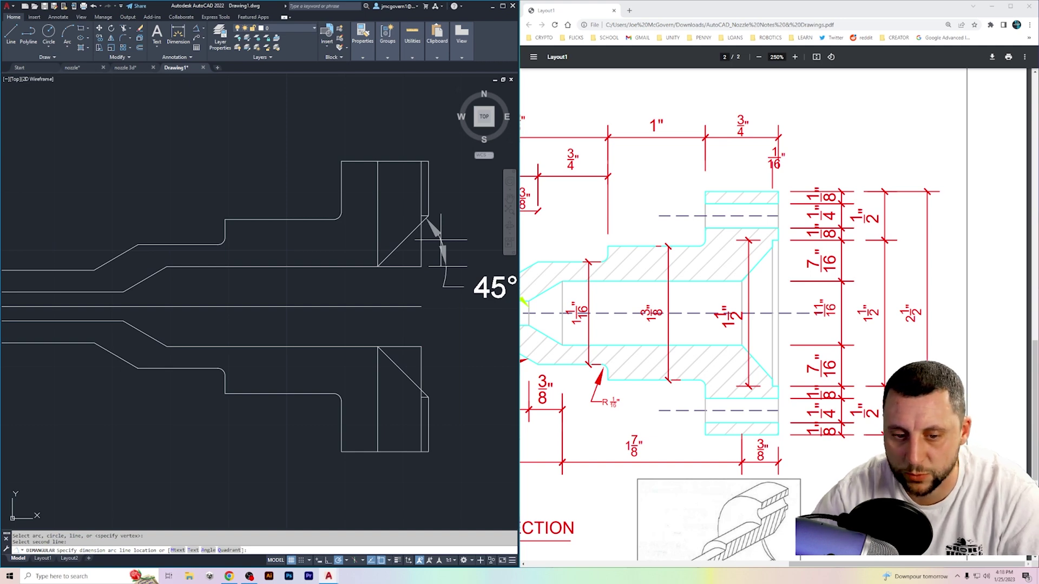
{"action": "key", "text": "Escape"}
Trim the vertical and bore line segments lying beyond the upper and lower slanted lines at the flange opening
{"action": "scroll", "coordinate": [422, 216], "scroll_direction": "up", "scroll_amount": 2}
{"action": "type", "text": "tr"}
{"action": "key", "text": "Return"}
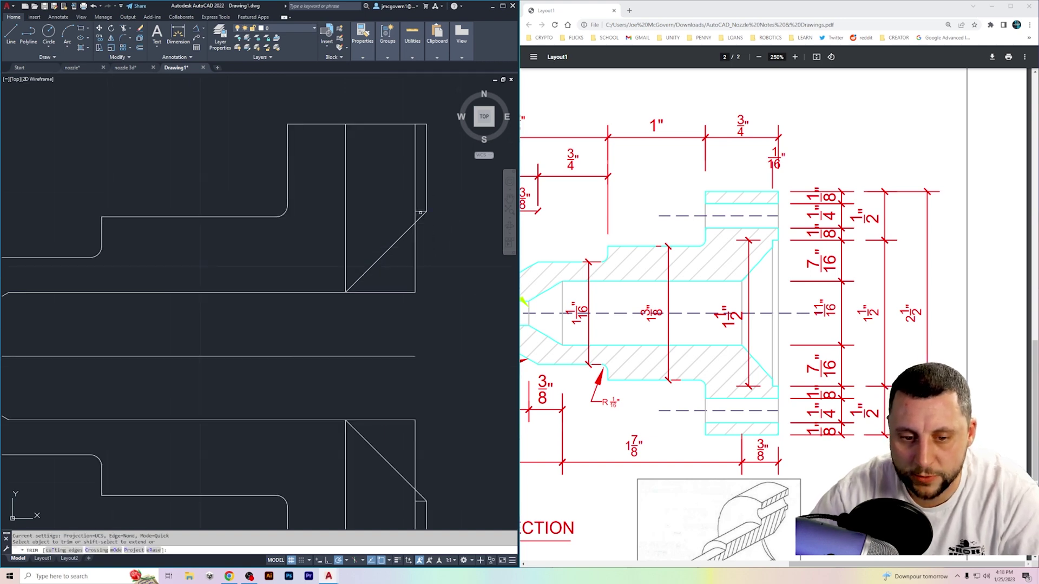
{"action": "mouse_move", "coordinate": [429, 234]}
{"action": "left_mouse_down"}
{"action": "mouse_move", "coordinate": [406, 263]}
{"action": "mouse_move", "coordinate": [399, 302]}
{"action": "mouse_move", "coordinate": [424, 304]}
{"action": "left_mouse_up"}
{"action": "mouse_move", "coordinate": [424, 304]}
{"action": "middle_mouse_down"}
{"action": "mouse_move", "coordinate": [374, 262]}
{"action": "mouse_move", "coordinate": [374, 364]}
{"action": "middle_mouse_up"}
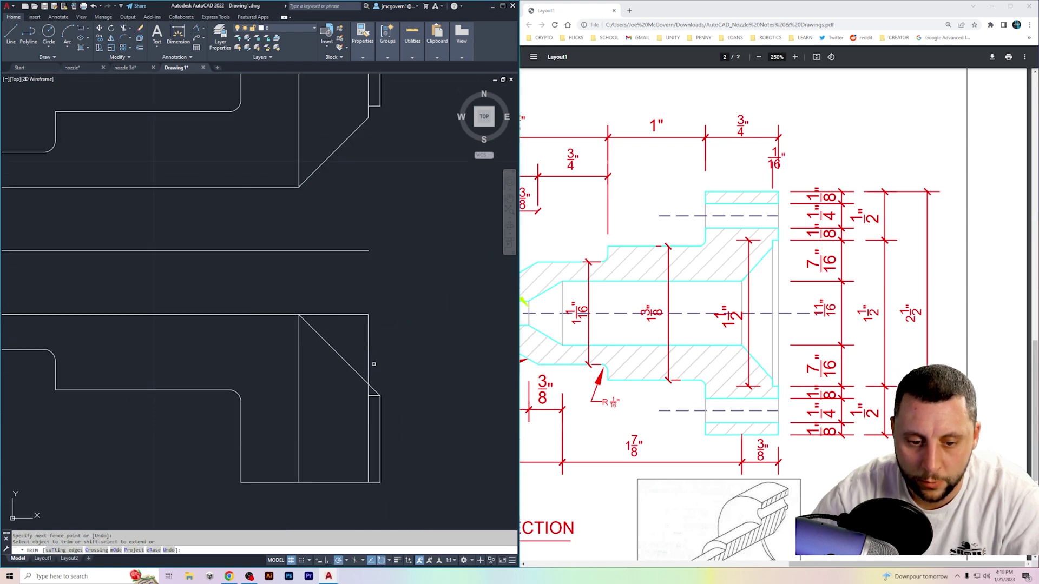
{"action": "left_click", "coordinate": [373, 386]}
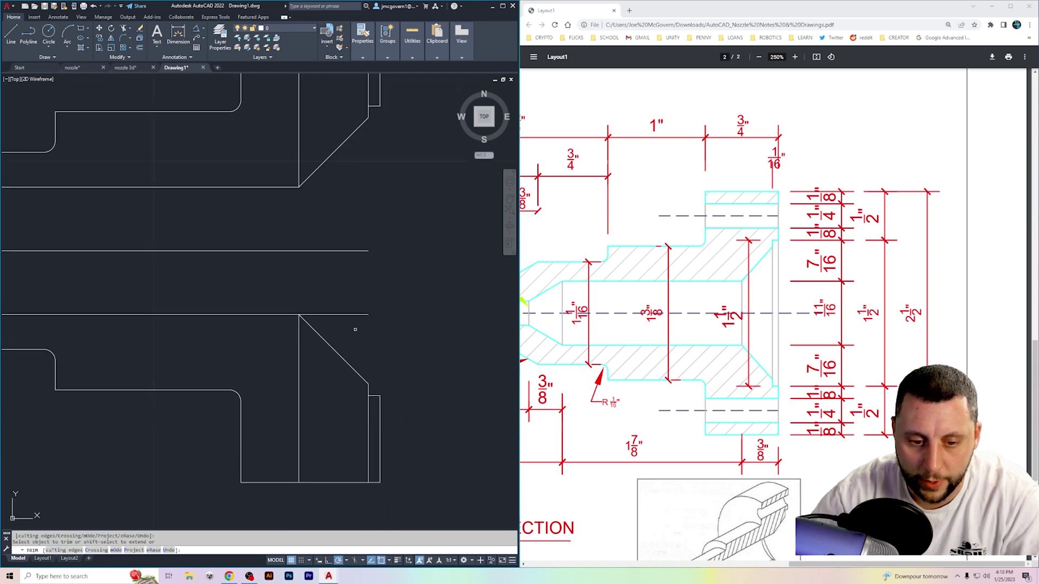
{"action": "left_click", "coordinate": [353, 313]}
{"action": "scroll", "coordinate": [383, 326], "scroll_direction": "down", "scroll_amount": 3}
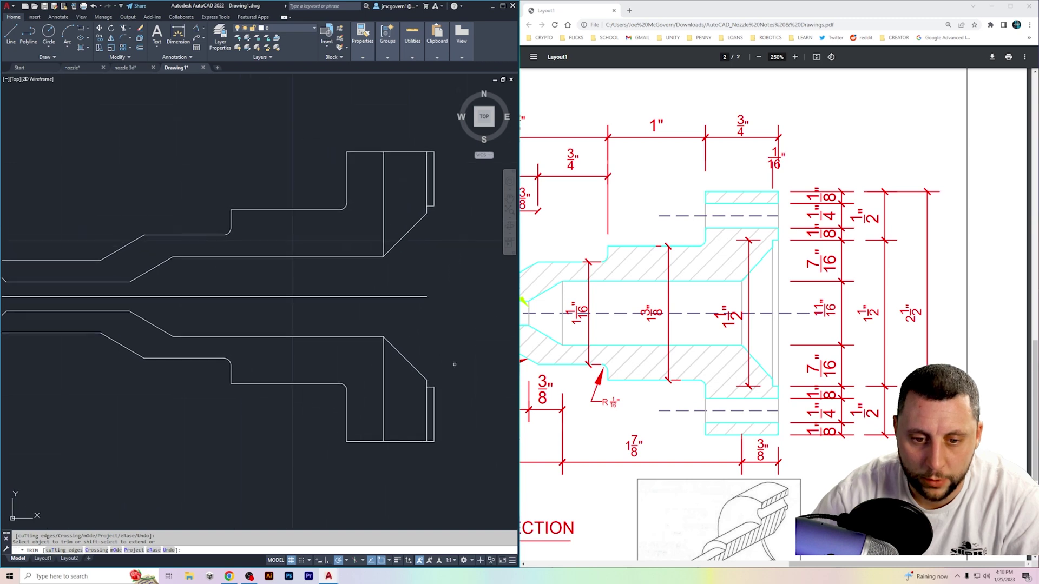
{"action": "key", "text": "Escape"}
Delete the upper and lower 3/8 offset construction lines inside the flange
{"action": "left_click", "coordinate": [394, 174]}
{"action": "left_click", "coordinate": [377, 216]}
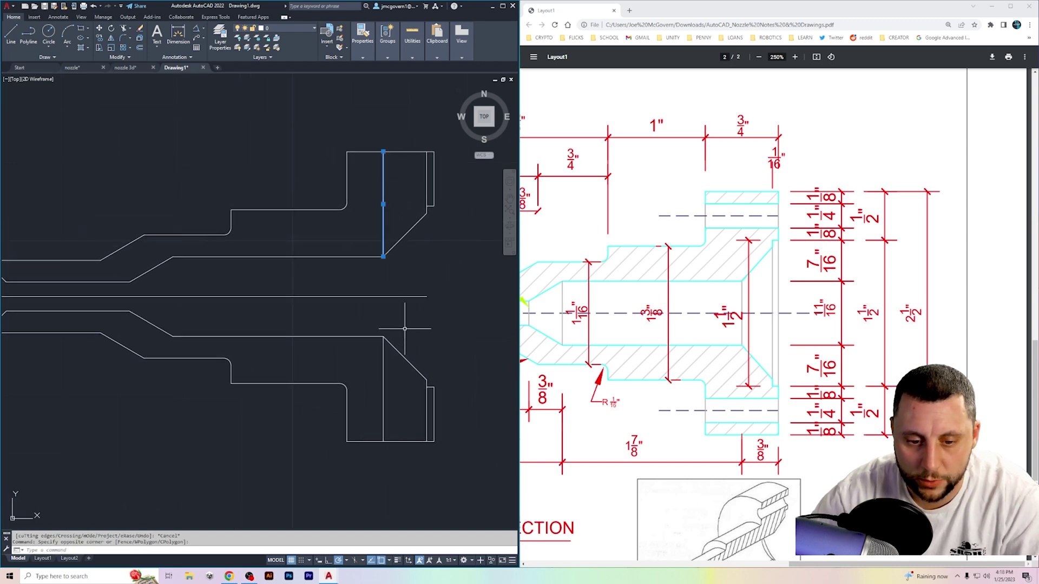
{"action": "left_click", "coordinate": [400, 325]}
{"action": "left_click", "coordinate": [376, 389]}
{"action": "key", "text": "Delete"}
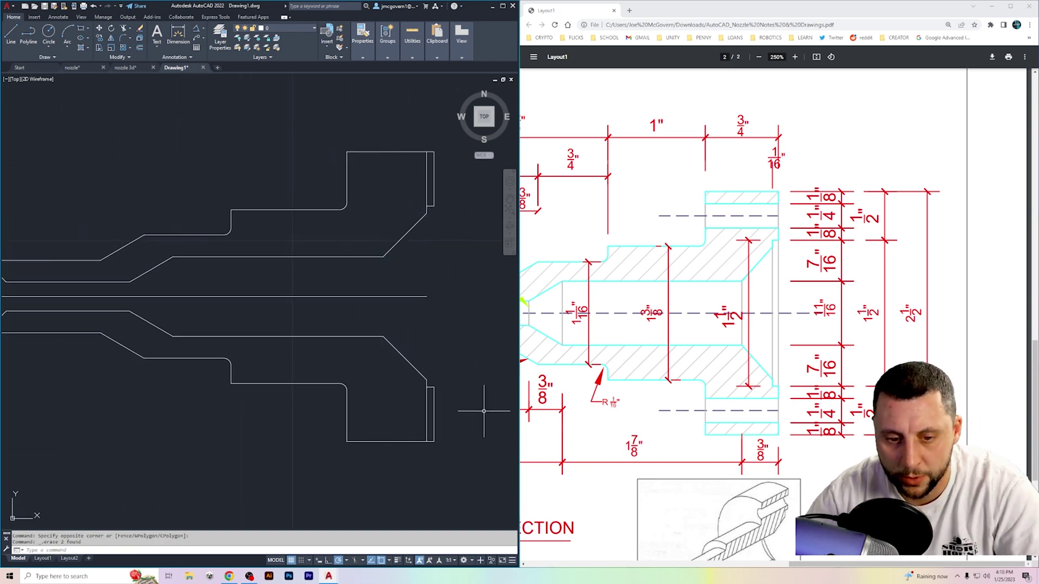
Trim the leftover inner vertical lines beside the end face in the upper and lower flange halves
{"action": "type", "text": "tr"}
{"action": "key", "text": "Return"}
{"action": "left_click", "coordinate": [427, 189]}
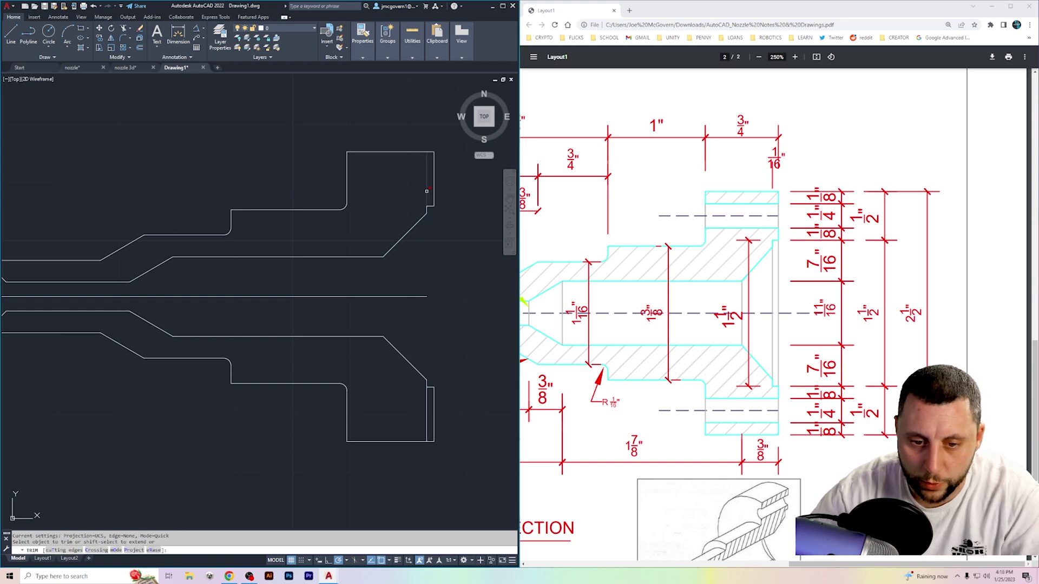
{"action": "left_click", "coordinate": [427, 417]}
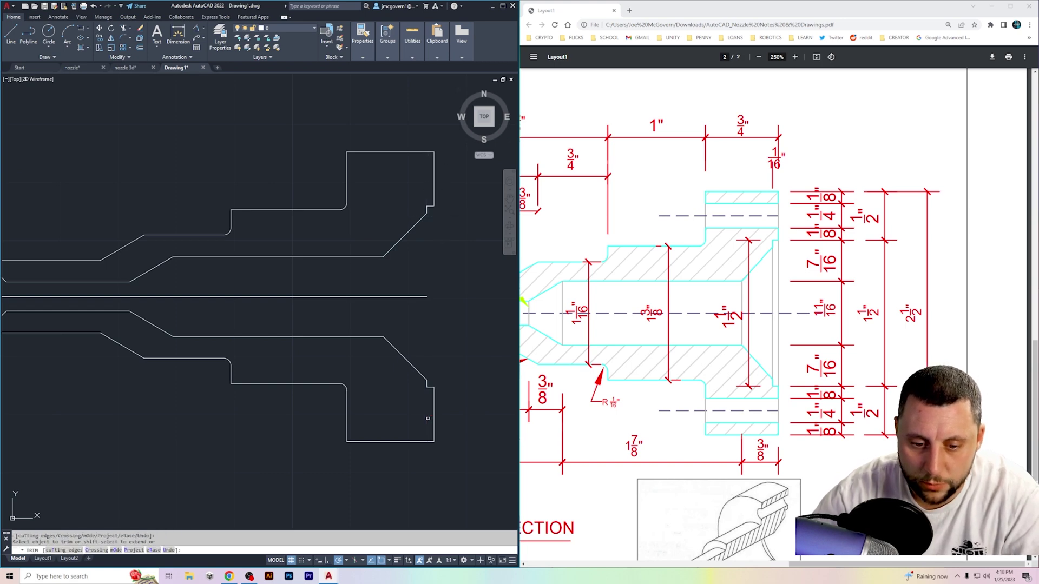
{"action": "key", "text": "Escape"}
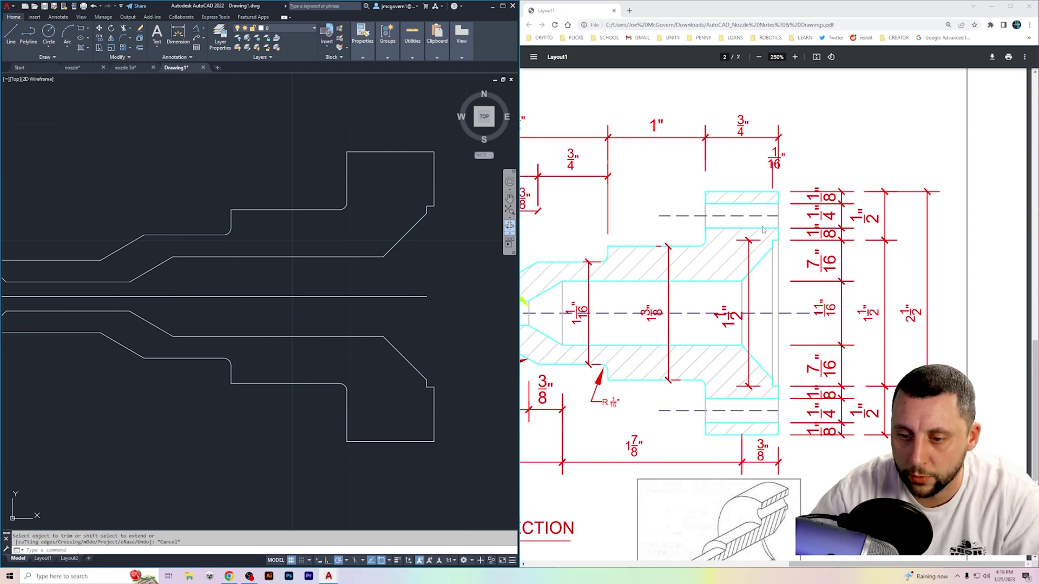
Offset the flange's top edge 1/8 inward to form the outer side of the upper bolt hole
{"action": "left_click", "coordinate": [139, 48]}
{"action": "type", "text": "1/8"}
{"action": "key", "text": "Return"}
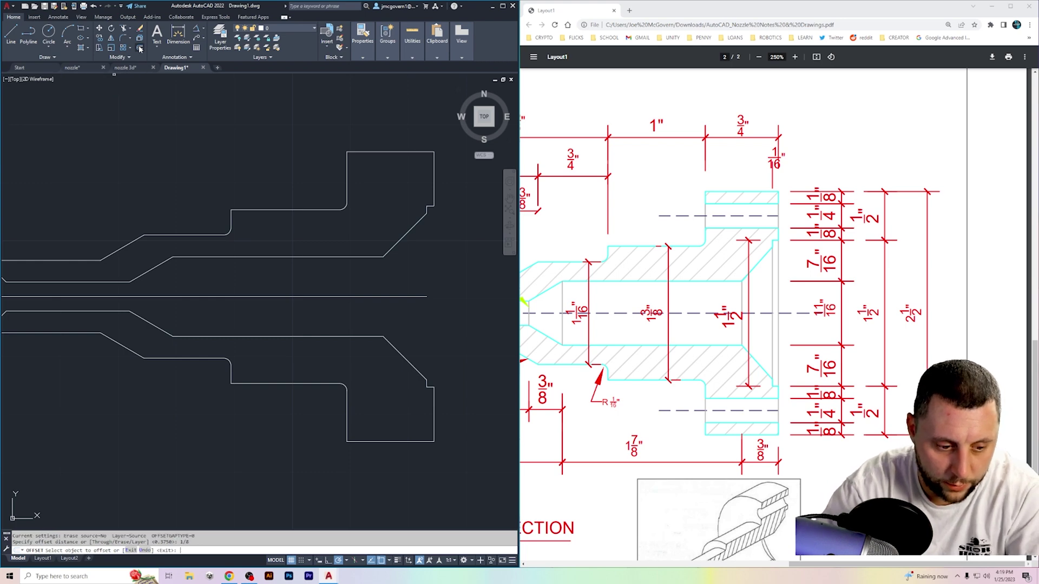
{"action": "left_click", "coordinate": [427, 155]}
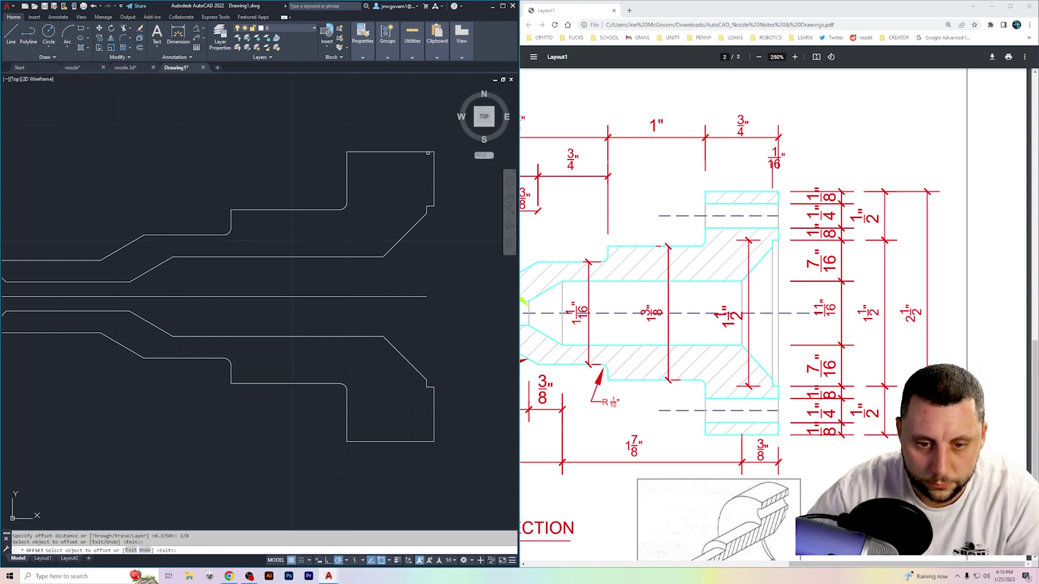
{"action": "left_click", "coordinate": [425, 152]}
{"action": "key", "text": "Return"}
Offset the upper bolt hole's outer line 1/4 toward the nozzle centre to form its inner side
{"action": "key", "text": "Return"}
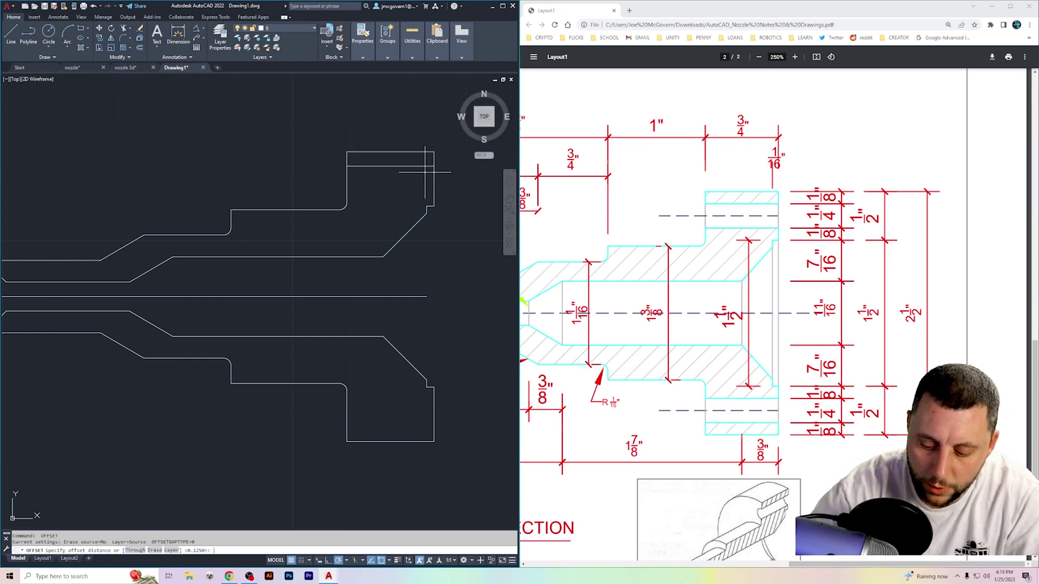
{"action": "type", "text": "1/4"}
{"action": "key", "text": "Return"}
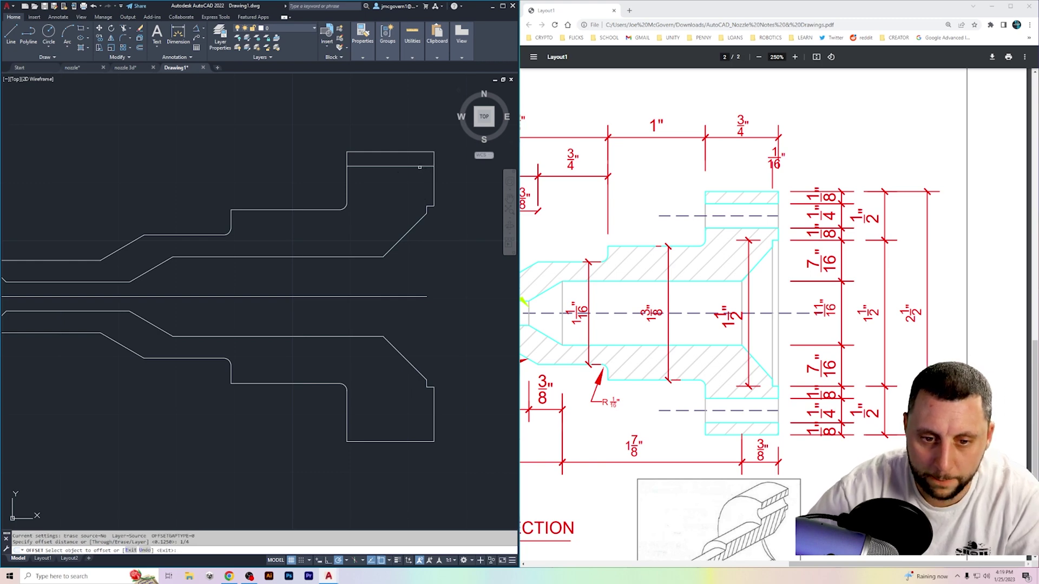
{"action": "left_click", "coordinate": [419, 167]}
{"action": "left_click", "coordinate": [413, 192]}
{"action": "key", "text": "Escape"}
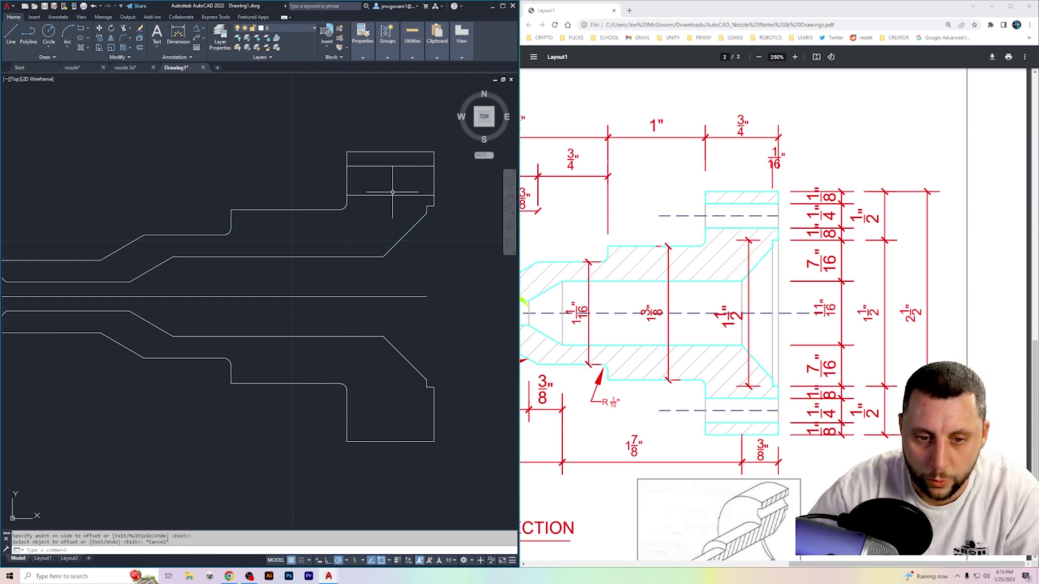
Trim the flange's front and back vertical edges between the two upper bolt hole lines
{"action": "type", "text": "tr"}
{"action": "key", "text": "Return"}
{"action": "left_click_drag", "start_coordinate": [446, 181], "coordinate": [298, 182]}
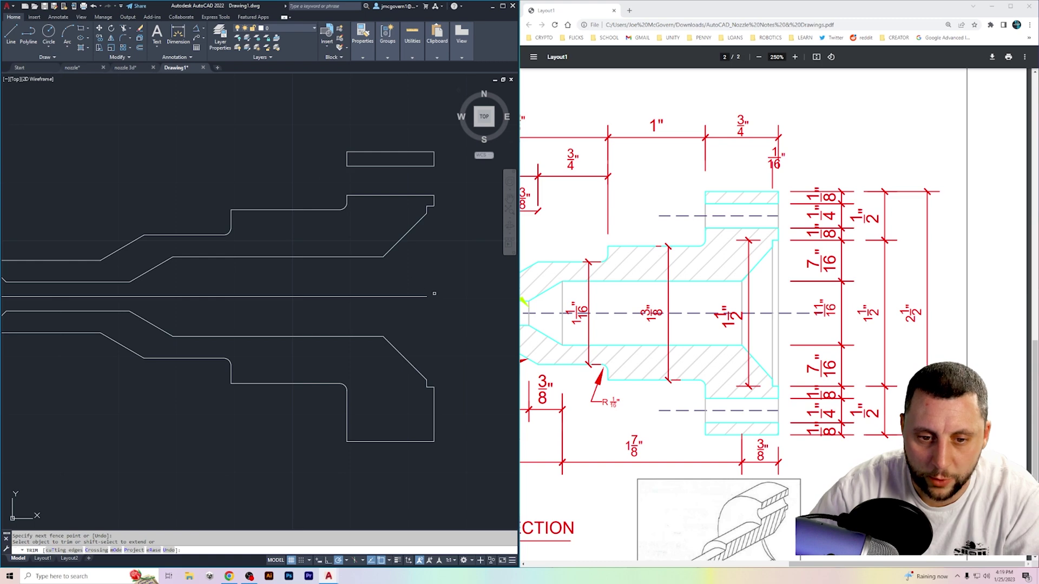
Offset the flange's bottom edge 1/8 inward to form the outer side of the lower bolt hole
{"action": "left_click", "coordinate": [139, 48]}
{"action": "type", "text": "1/8"}
{"action": "key", "text": "Return"}
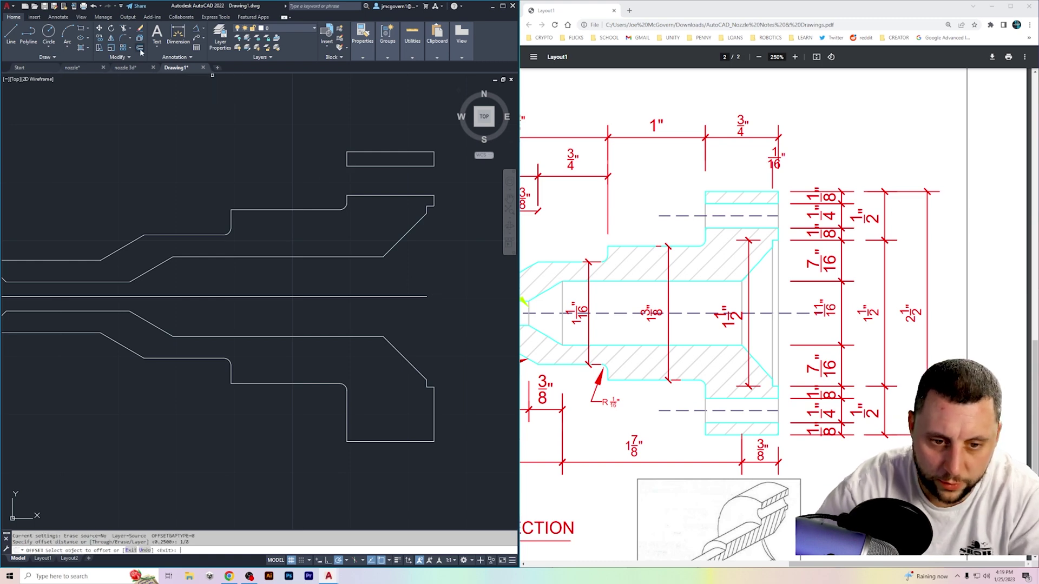
{"action": "left_click", "coordinate": [424, 441]}
{"action": "left_click", "coordinate": [414, 427]}
{"action": "key", "text": "Return"}
Offset the lower bolt hole's outer line 1/4 toward the nozzle centre to form its inner side
{"action": "key", "text": "Return"}
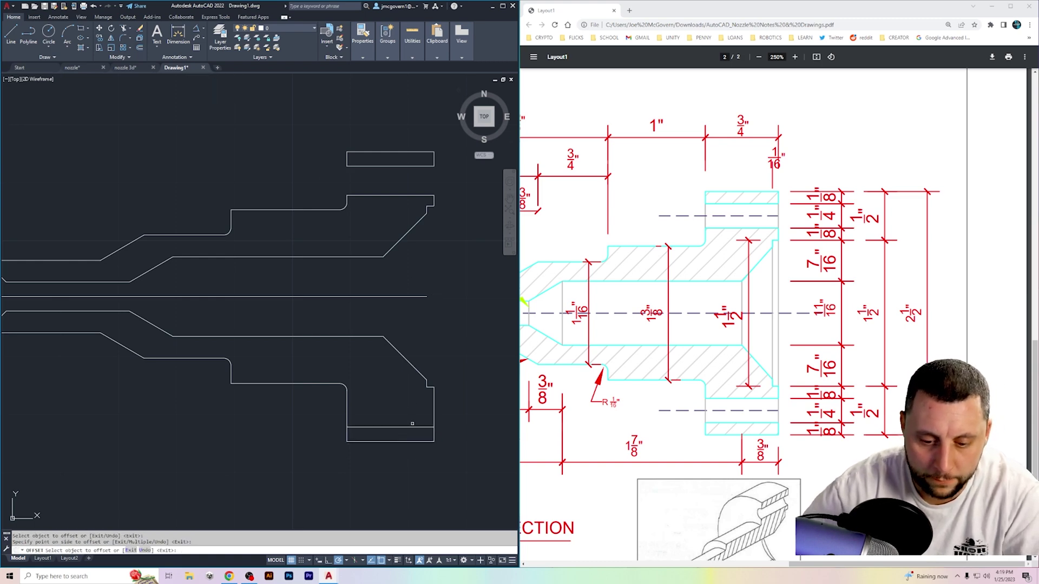
{"action": "type", "text": "1/4"}
{"action": "key", "text": "Return"}
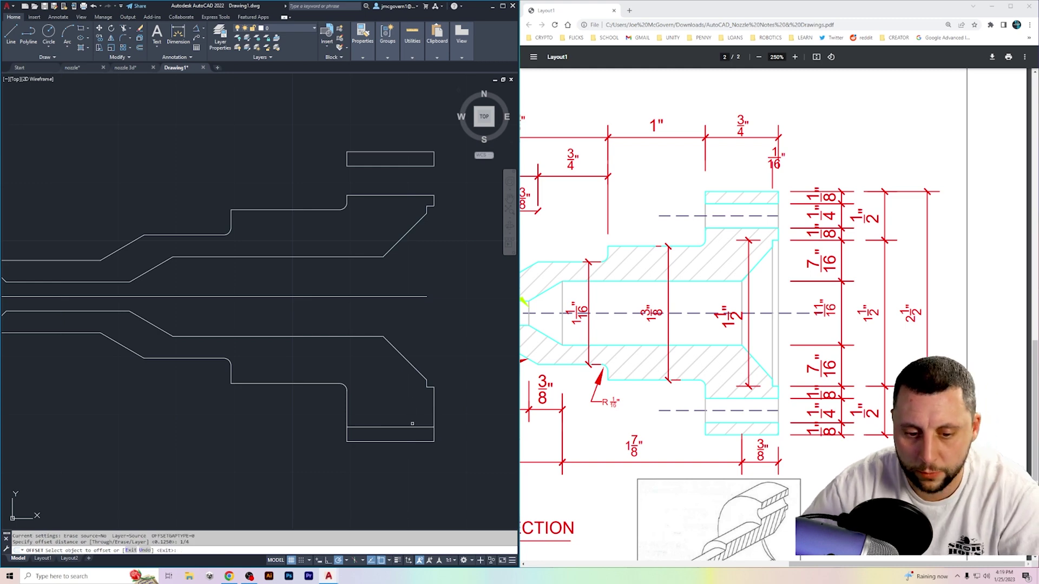
{"action": "left_click", "coordinate": [412, 427]}
{"action": "left_click", "coordinate": [408, 412]}
{"action": "key", "text": "Escape"}
Trim the flange's front and back vertical edges between the two lower bolt hole lines
{"action": "type", "text": "tr"}
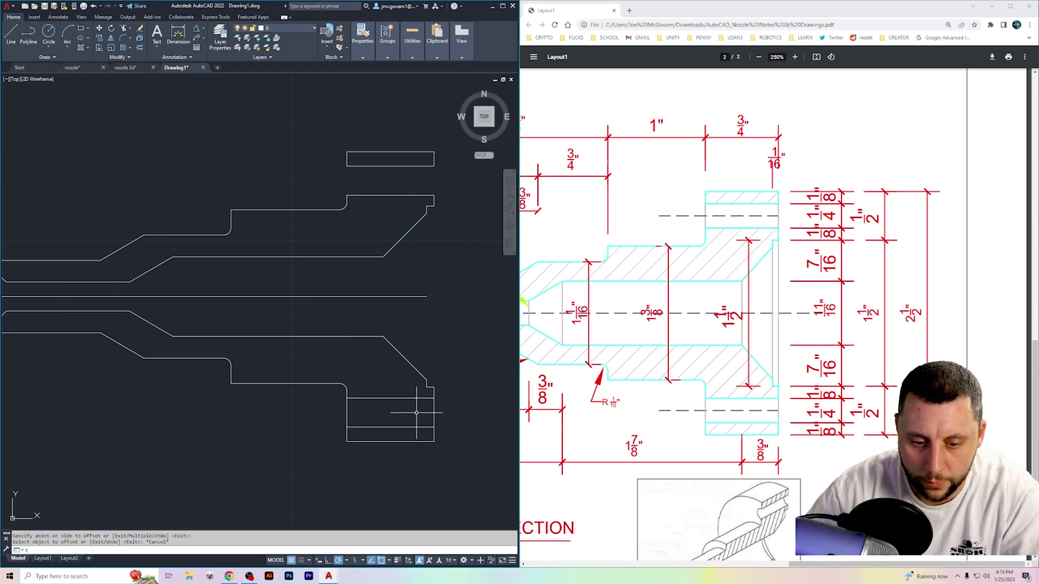
{"action": "key", "text": "Return"}
{"action": "left_click", "coordinate": [453, 412]}
{"action": "key", "text": "Return"}
{"action": "key", "text": "Escape"}
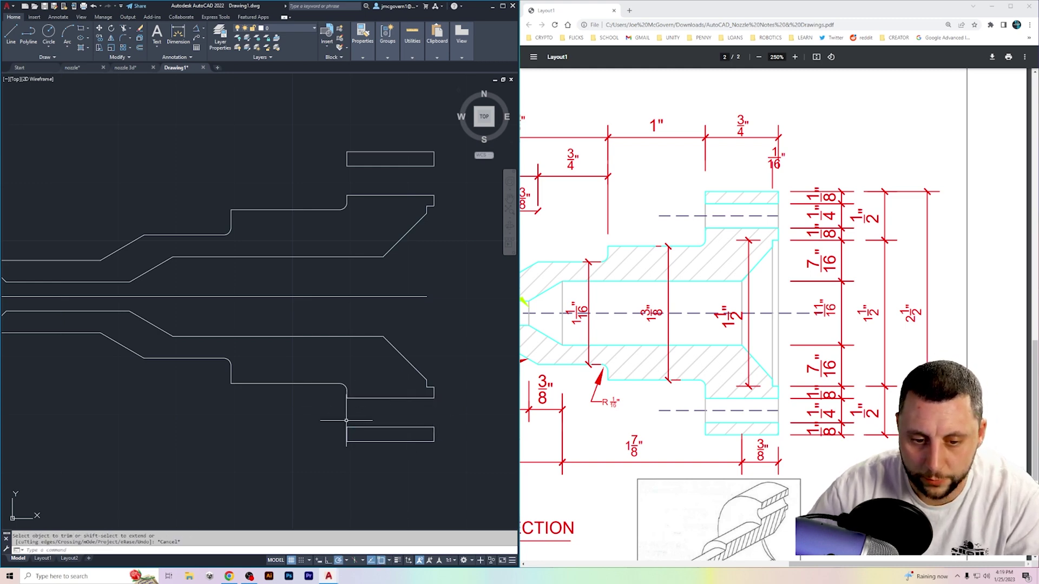
Delete the horizontal construction line running along the nozzle's centre
{"action": "left_click", "coordinate": [270, 296]}
{"action": "left_click", "coordinate": [260, 281]}
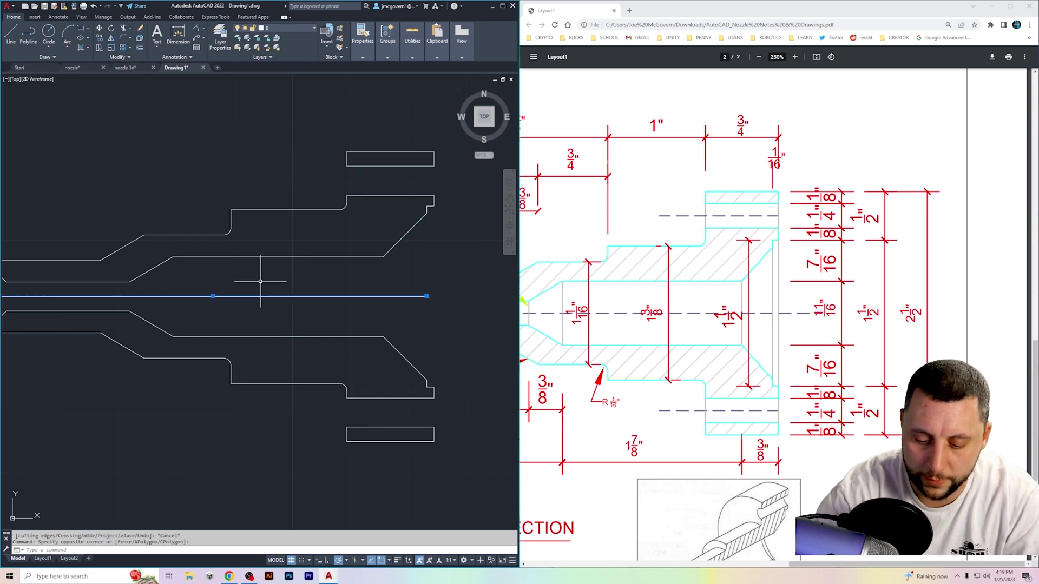
{"action": "key", "text": "Delete"}
{"action": "scroll", "coordinate": [290, 278], "scroll_direction": "down", "scroll_amount": 2}
{"action": "middle_click_drag", "start_coordinate": [306, 278], "coordinate": [317, 279]}
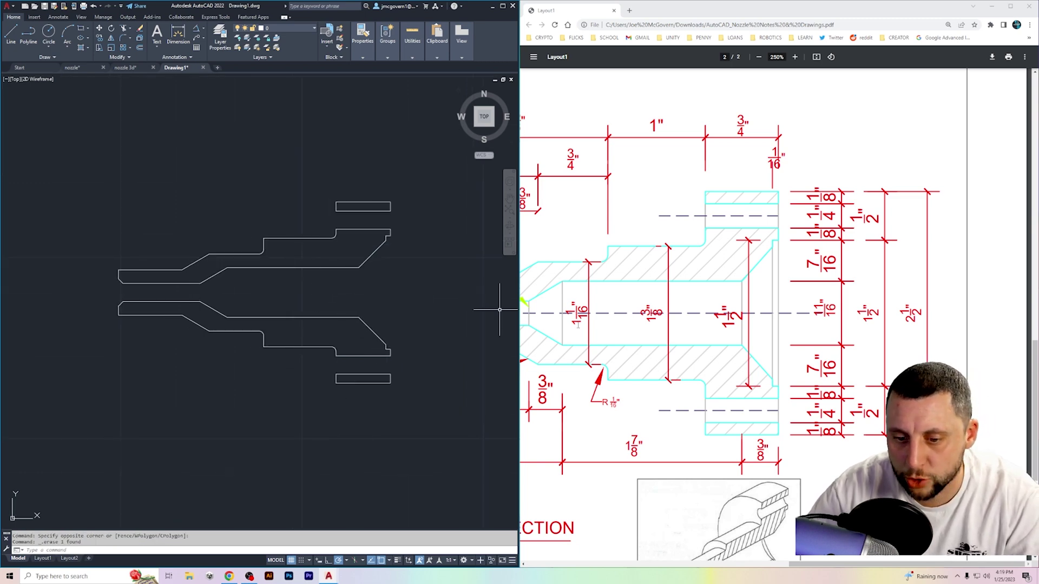